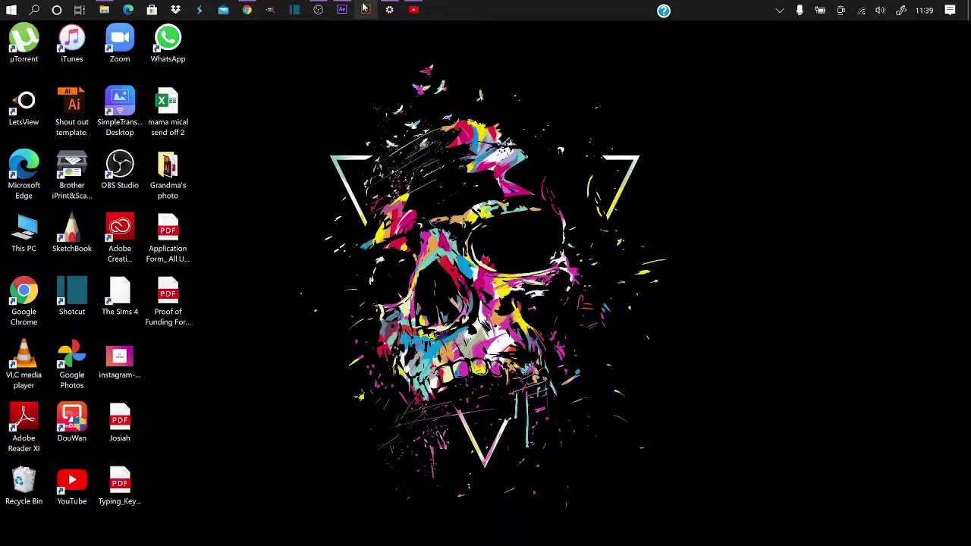
Step: Launch Adobe Illustrator from the taskbar and wait for its start screen
{"action": "left_click", "coordinate": [364, 9]}
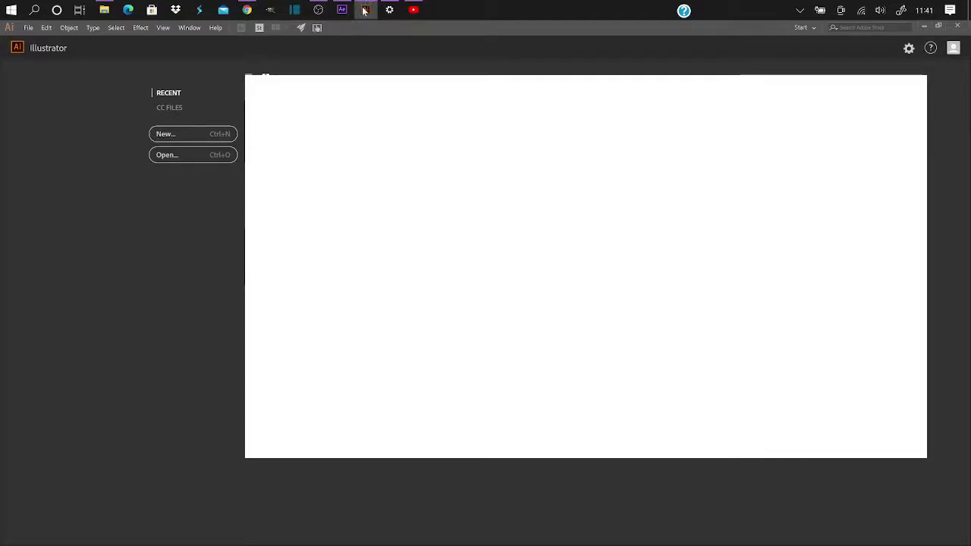
Step: Create a blank A3 landscape document measuring 1190.55 x 841.89 pt
{"action": "left_click", "coordinate": [184, 138]}
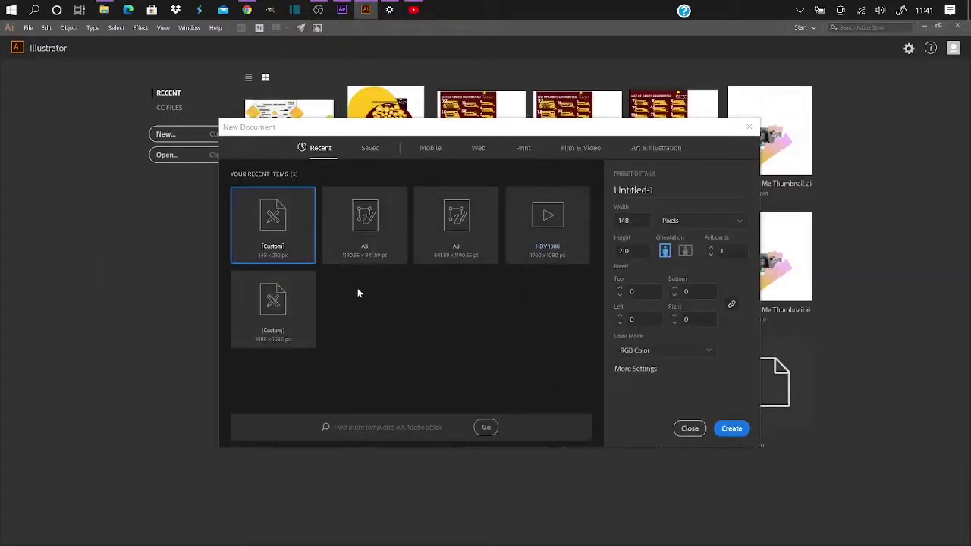
{"action": "left_click", "coordinate": [364, 230]}
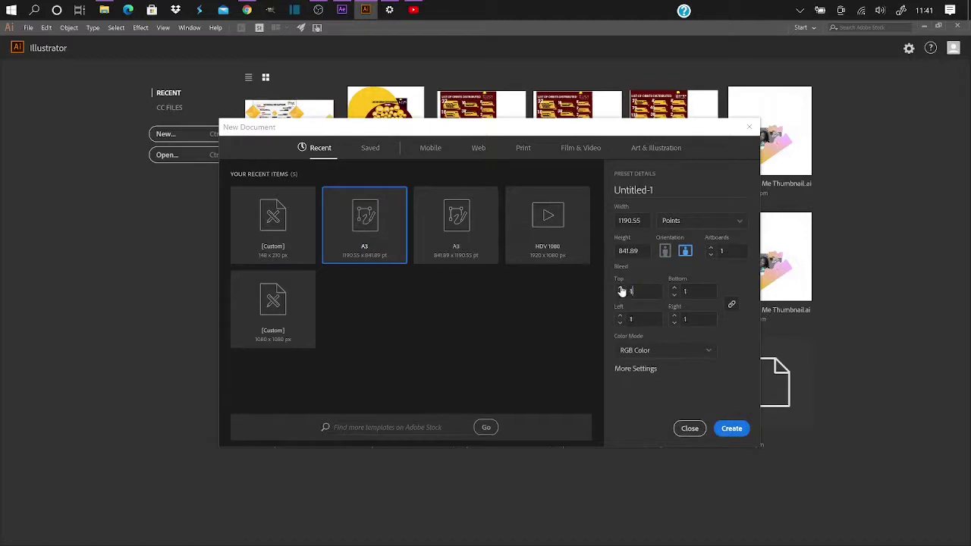
{"action": "left_click", "coordinate": [742, 429]}
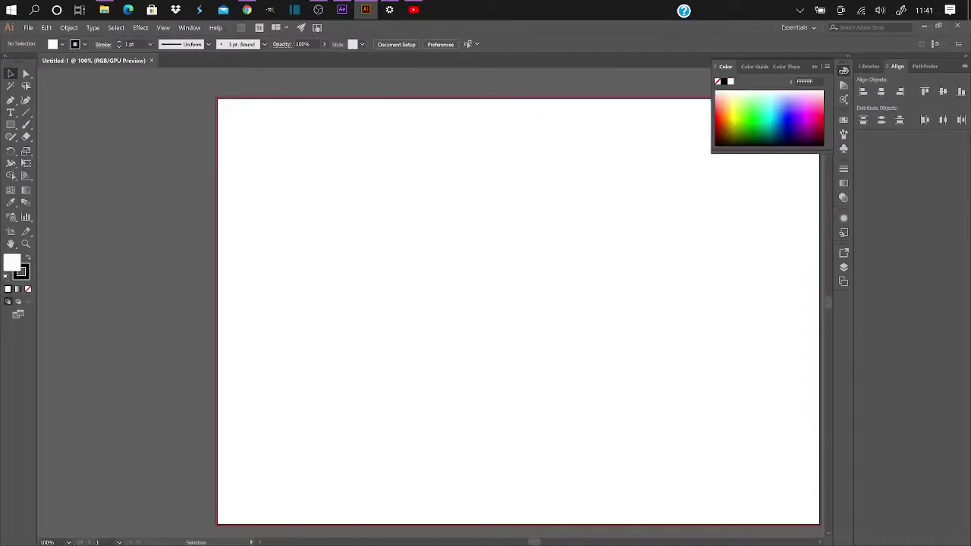
Step: Set the fill colour to black and draw a rectangle across the artboard
{"action": "left_click_drag", "start_coordinate": [535, 543], "coordinate": [537, 543]}
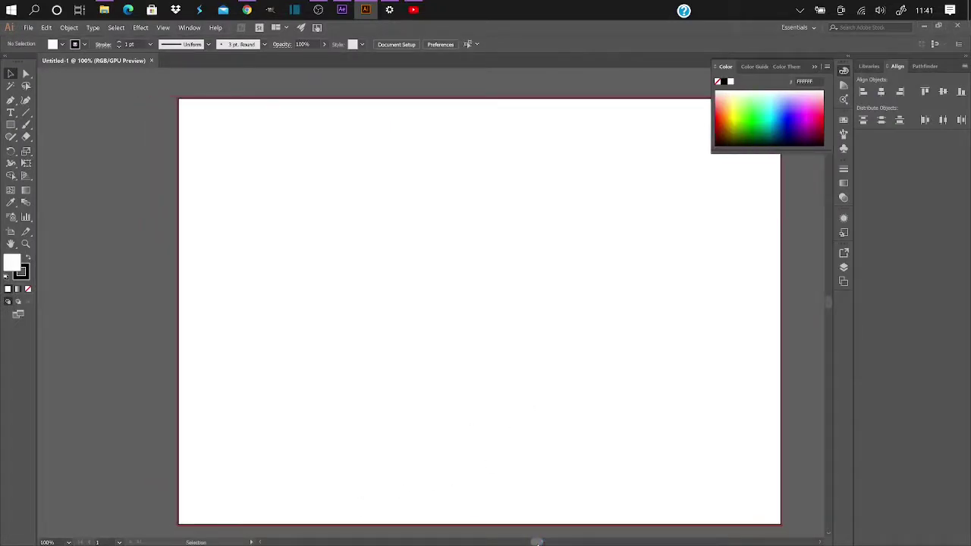
{"action": "scroll", "coordinate": [573, 467], "scroll_direction": "down", "scroll_amount": 2}
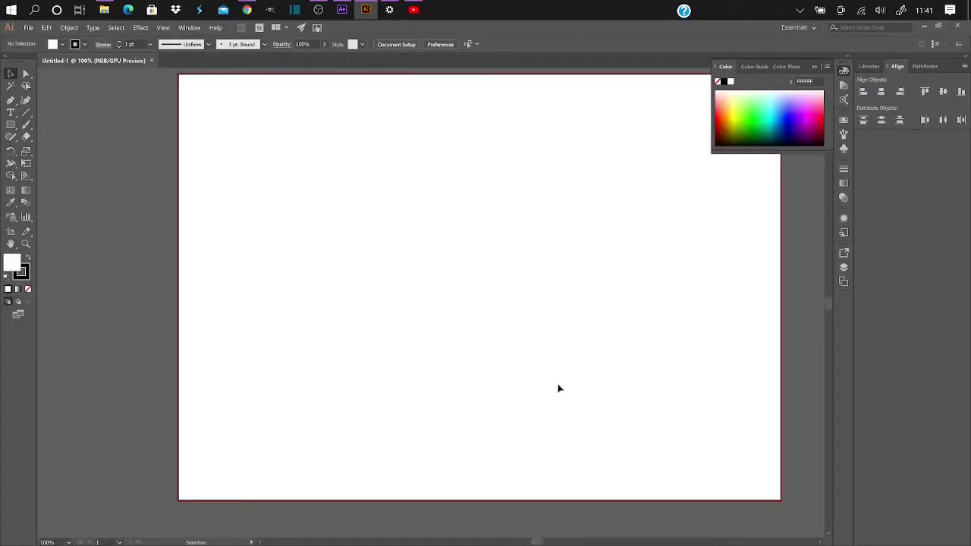
{"action": "left_click", "coordinate": [62, 45]}
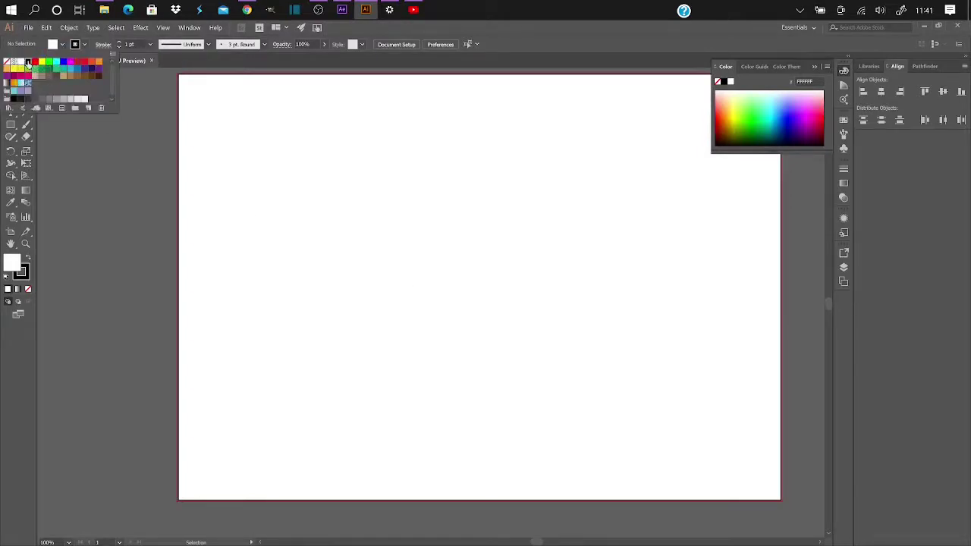
{"action": "left_click", "coordinate": [28, 63]}
{"action": "left_click", "coordinate": [310, 289]}
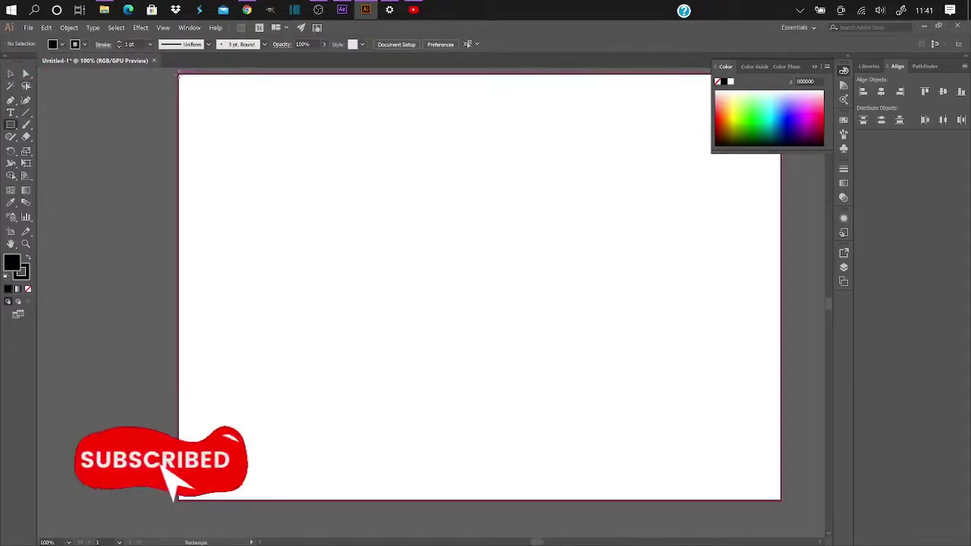
{"action": "left_click_drag", "start_coordinate": [180, 75], "coordinate": [781, 502]}
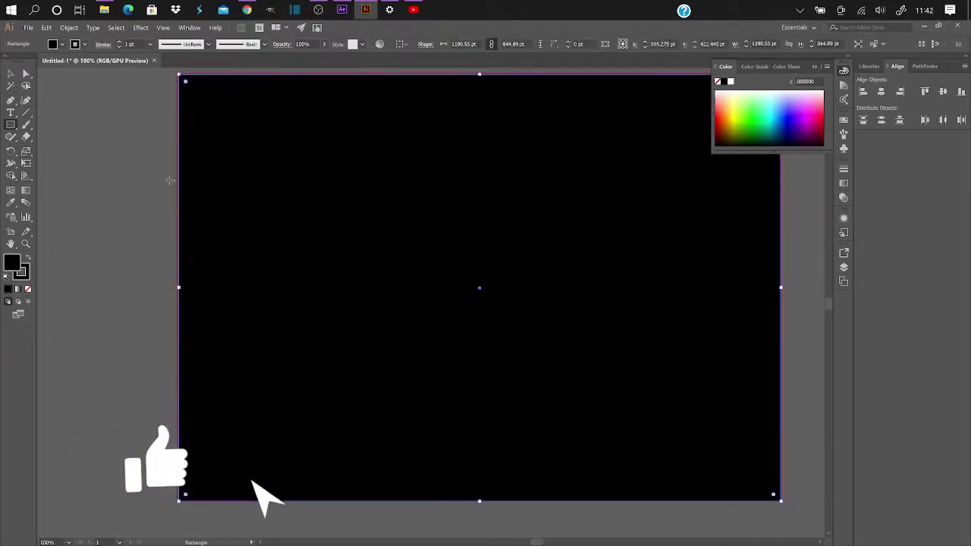
Step: Stretch the black rectangle just past the artboard edges to 1196.55 x 847.89 pt
{"action": "scroll", "coordinate": [143, 119], "scroll_direction": "up", "scroll_amount": 4}
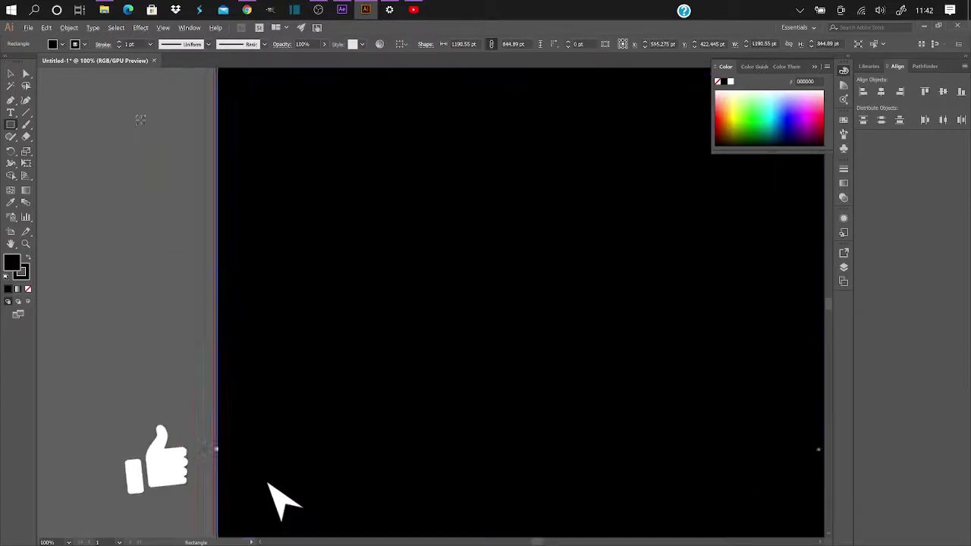
{"action": "scroll", "coordinate": [372, 182], "scroll_direction": "up", "scroll_amount": 3}
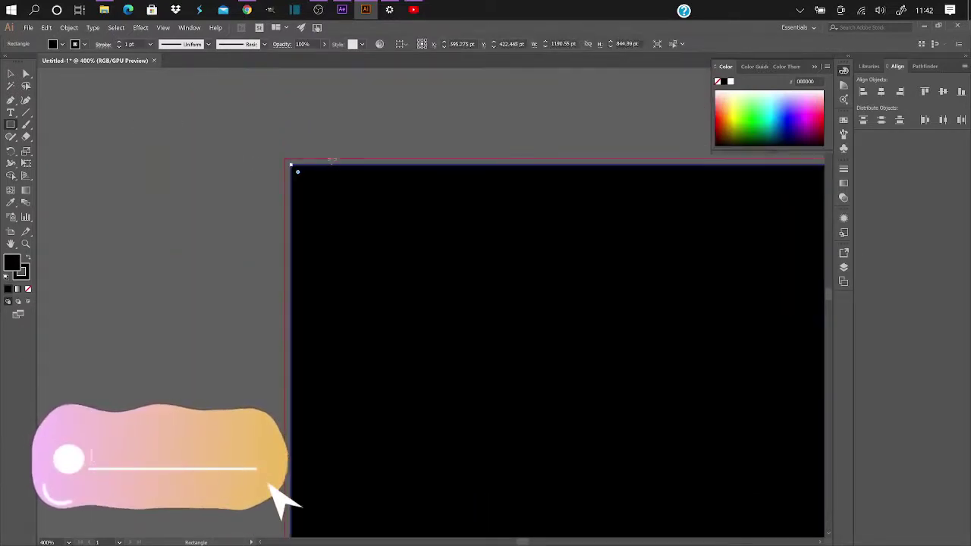
{"action": "left_click_drag", "start_coordinate": [288, 163], "coordinate": [285, 159]}
{"action": "scroll", "coordinate": [449, 217], "scroll_direction": "down", "scroll_amount": 5}
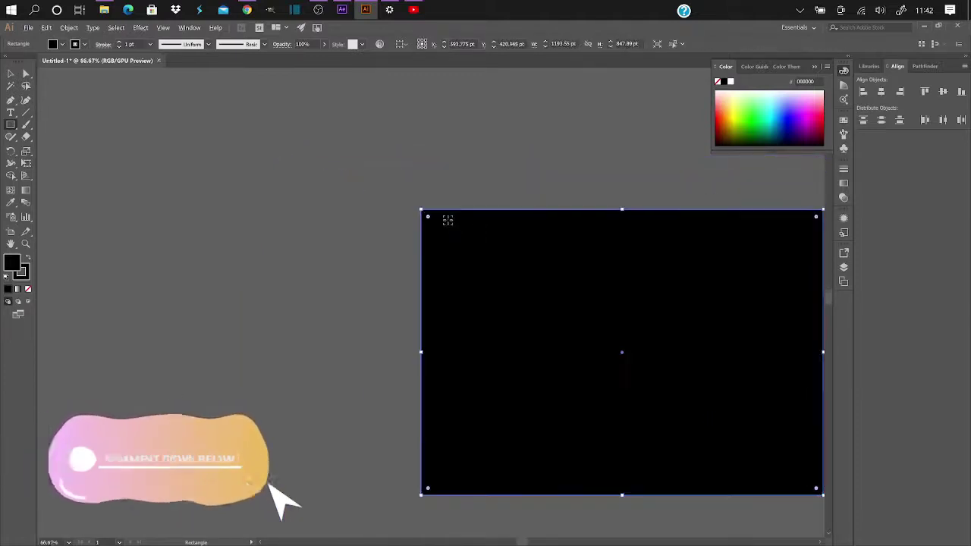
{"action": "scroll", "coordinate": [622, 423], "scroll_direction": "right", "scroll_amount": 8}
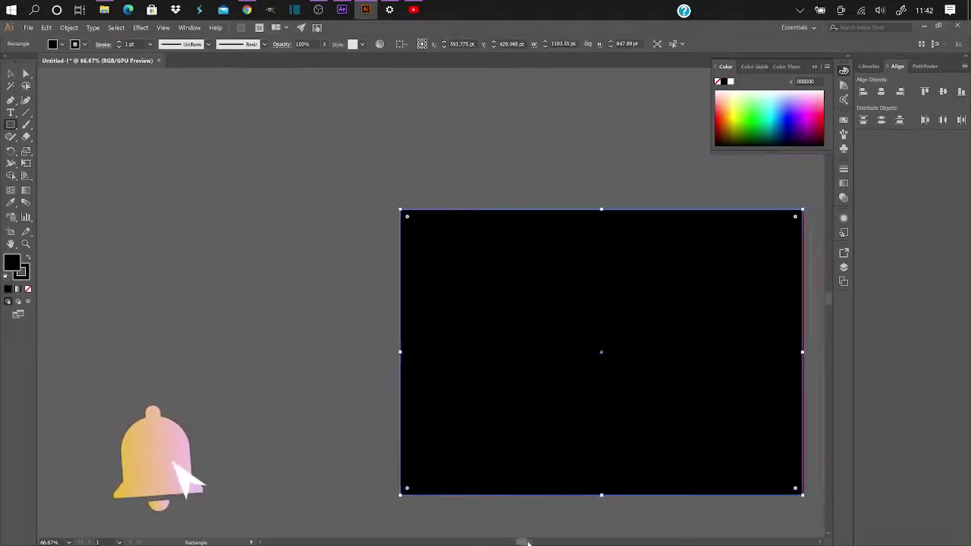
{"action": "scroll", "coordinate": [584, 394], "scroll_direction": "up", "scroll_amount": 5}
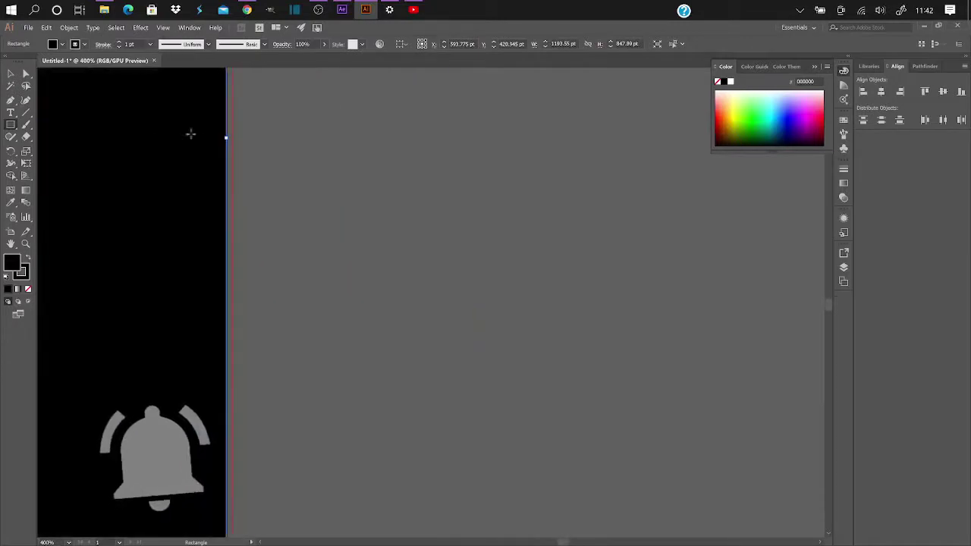
{"action": "left_click_drag", "start_coordinate": [228, 138], "coordinate": [233, 140]}
{"action": "scroll", "coordinate": [336, 329], "scroll_direction": "down", "scroll_amount": 7}
{"action": "scroll", "coordinate": [336, 331], "scroll_direction": "up", "scroll_amount": 1}
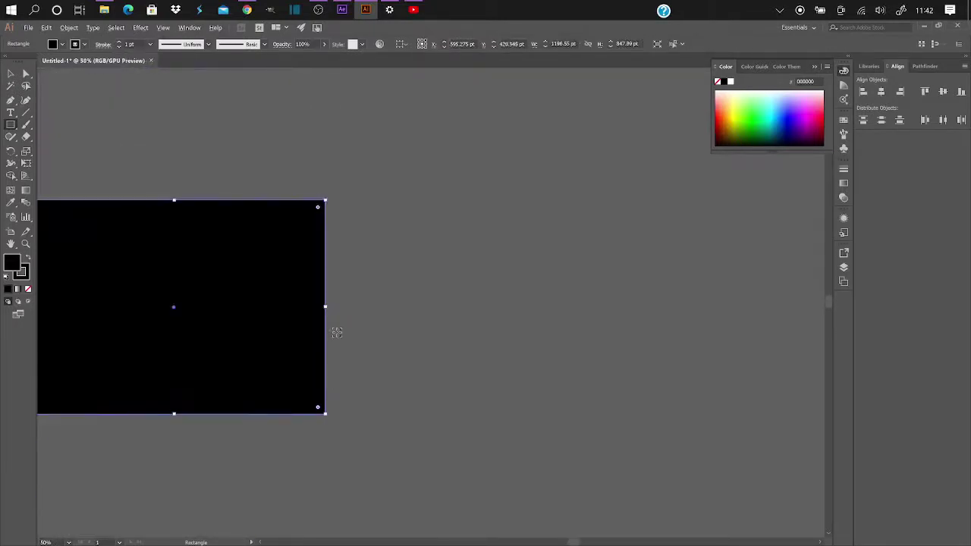
{"action": "left_click_drag", "start_coordinate": [572, 543], "coordinate": [542, 543]}
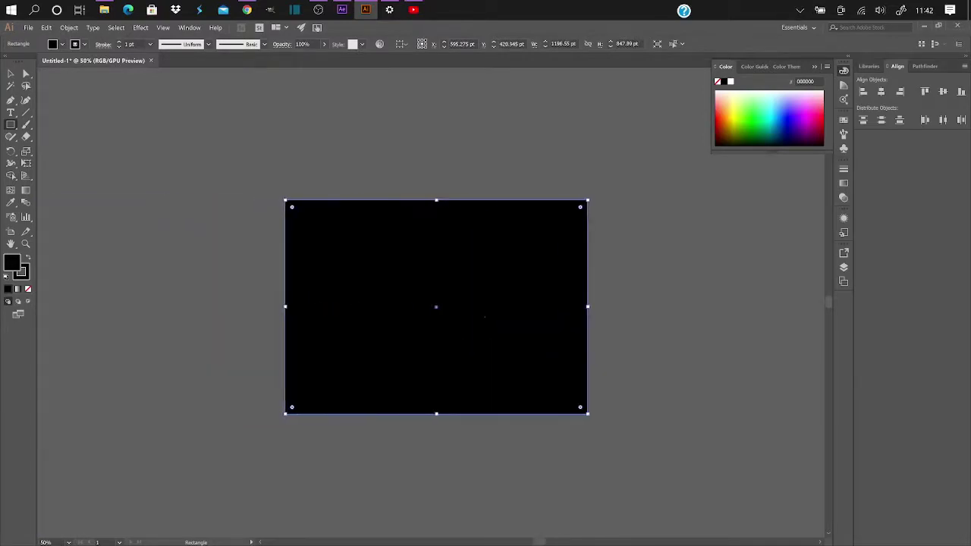
{"action": "scroll", "coordinate": [489, 316], "scroll_direction": "up", "scroll_amount": 2}
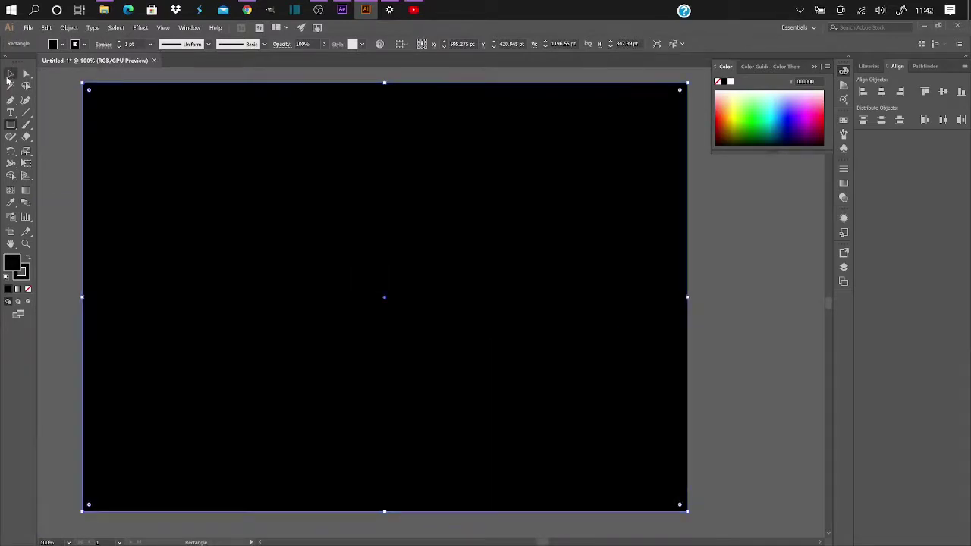
Step: Fill the background rectangle with a dark grey radial gradient glowing from the centre
{"action": "left_click", "coordinate": [9, 75]}
{"action": "left_click", "coordinate": [18, 290]}
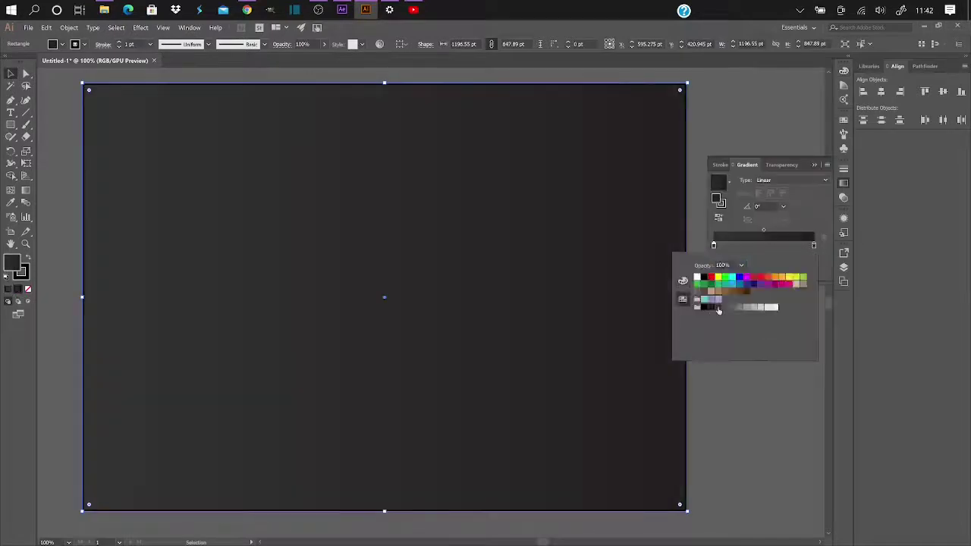
{"action": "double_click", "coordinate": [776, 246]}
{"action": "left_click", "coordinate": [783, 174]}
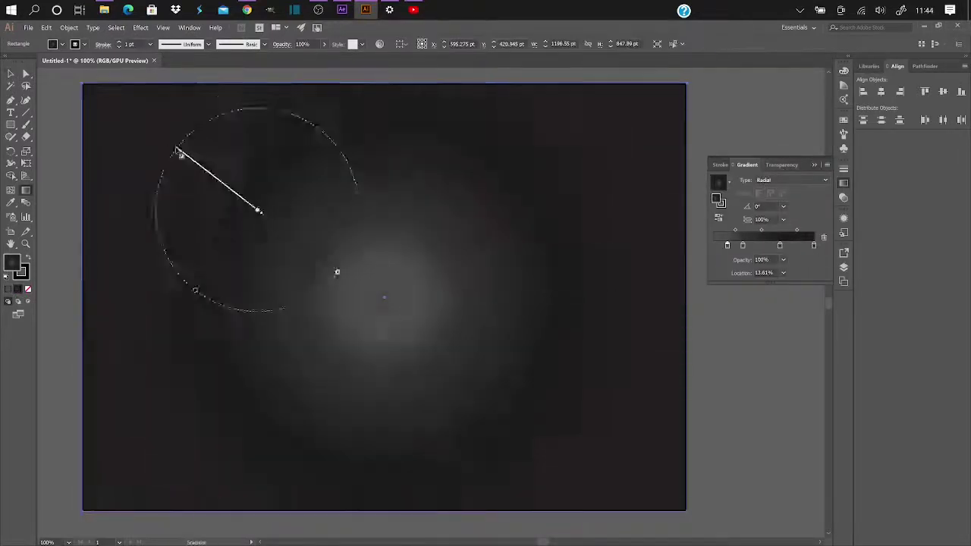
{"action": "left_click_drag", "start_coordinate": [383, 284], "coordinate": [806, 286]}
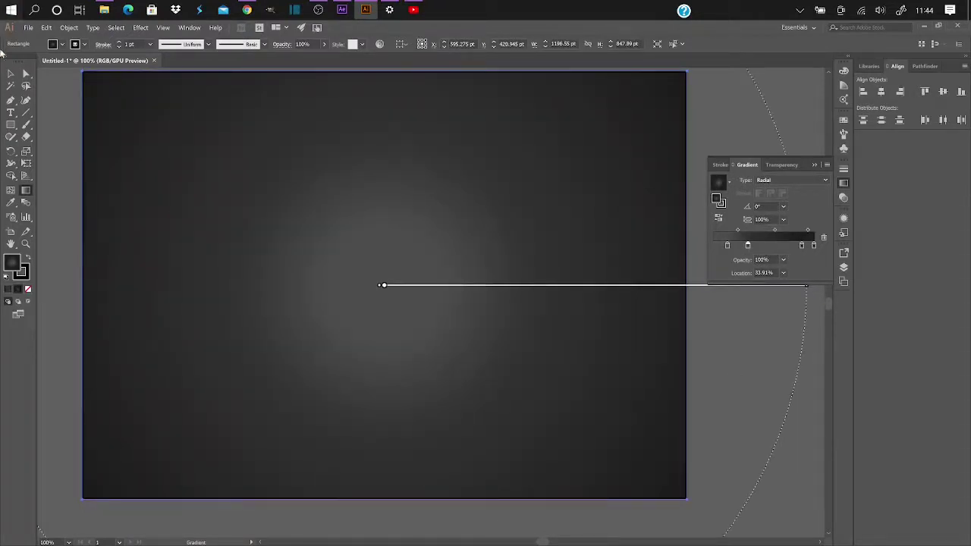
Step: Draw a small 36 pt circle at the artboard centre
{"action": "left_click", "coordinate": [10, 74]}
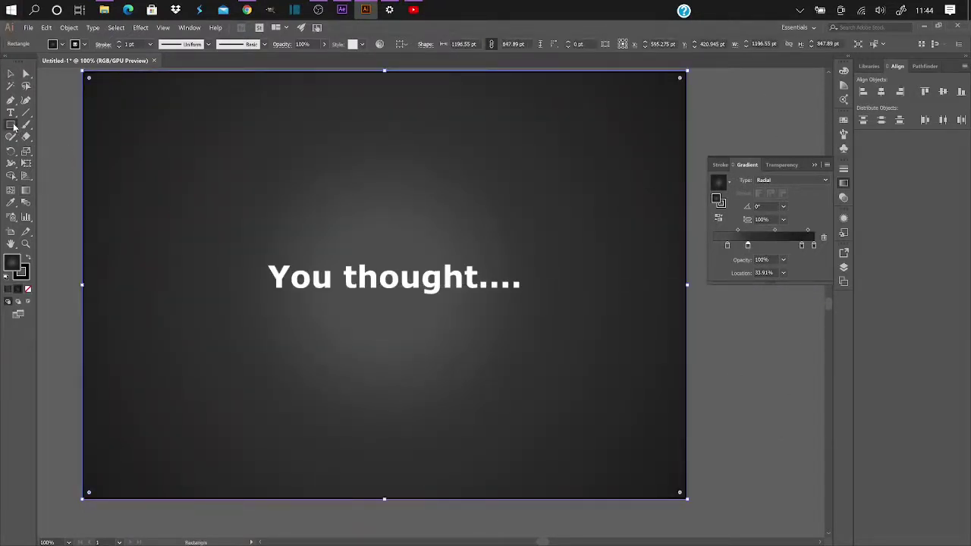
{"action": "left_click_drag", "start_coordinate": [11, 125], "coordinate": [55, 150]}
{"action": "left_click_drag", "start_coordinate": [375, 277], "coordinate": [393, 295]}
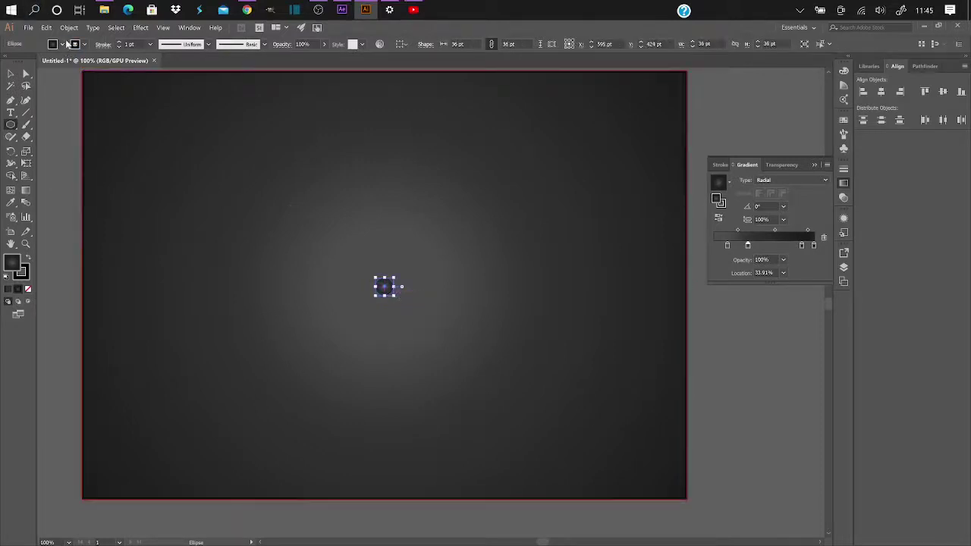
Step: Give the small circle a white fill and no stroke
{"action": "left_click", "coordinate": [66, 44]}
{"action": "left_click", "coordinate": [21, 61]}
{"action": "left_click", "coordinate": [84, 45]}
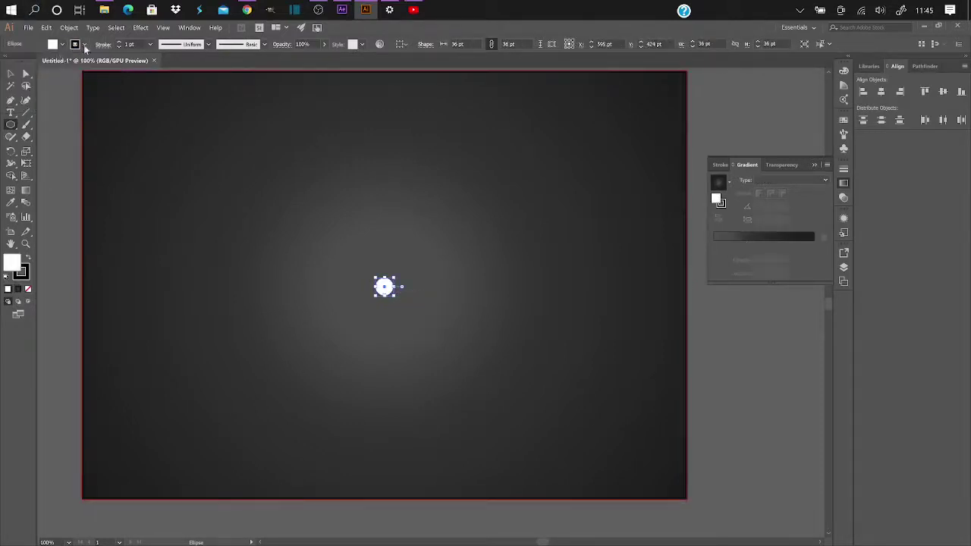
{"action": "left_click", "coordinate": [85, 45]}
{"action": "left_click", "coordinate": [8, 64]}
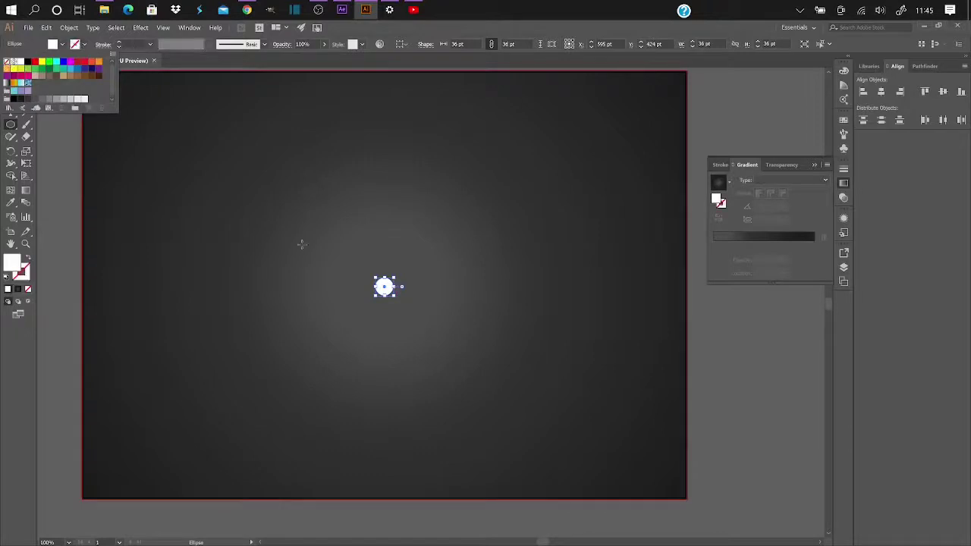
{"action": "key", "text": "Escape"}
Step: Nudge the white circle so it sits centred at 595.275, 420.945 pt
{"action": "key", "text": "v"}
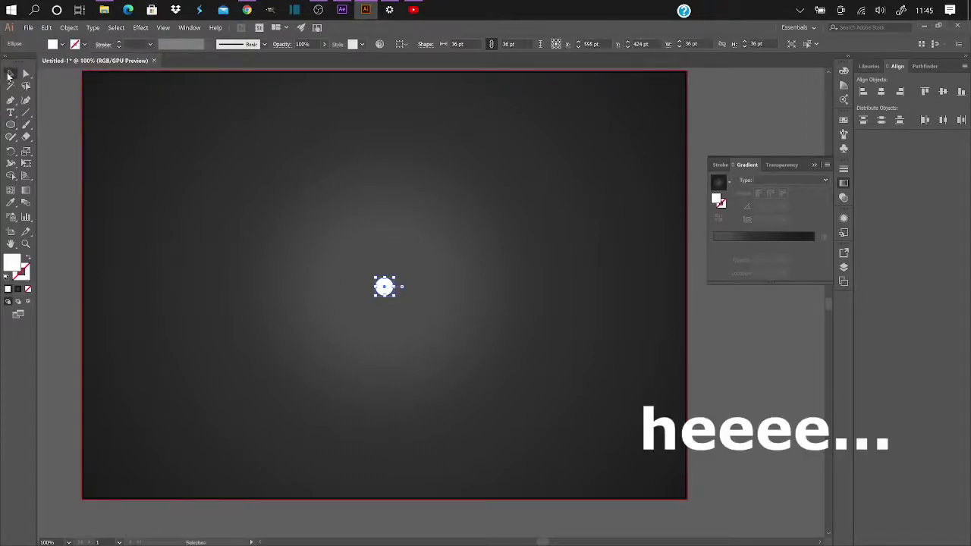
{"action": "left_click_drag", "start_coordinate": [389, 294], "coordinate": [390, 293]}
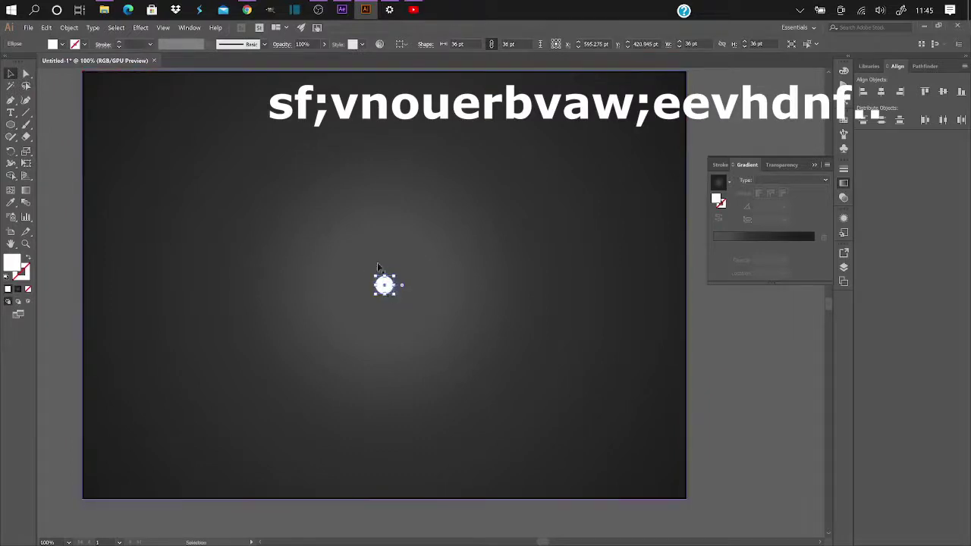
{"action": "left_click", "coordinate": [26, 111]}
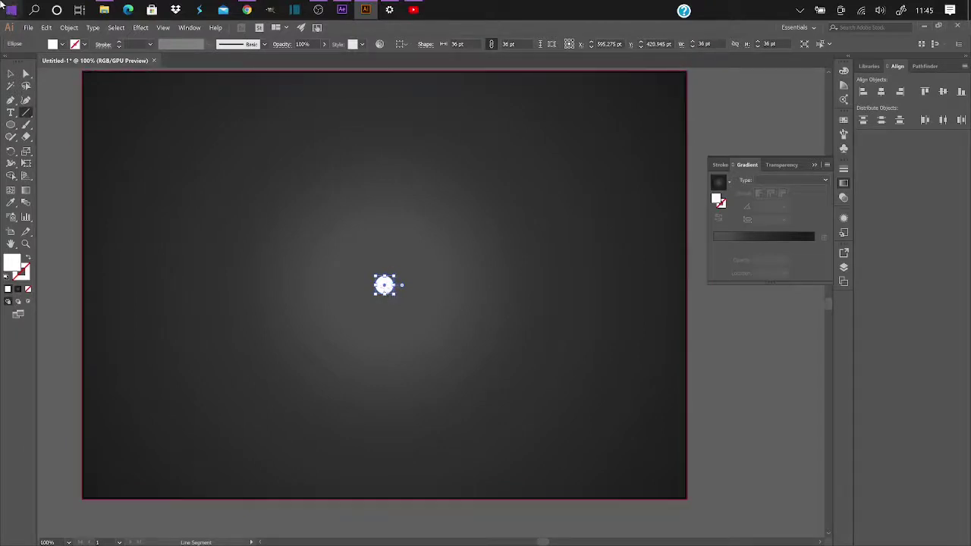
{"action": "left_click", "coordinate": [13, 74]}
{"action": "left_click", "coordinate": [395, 251]}
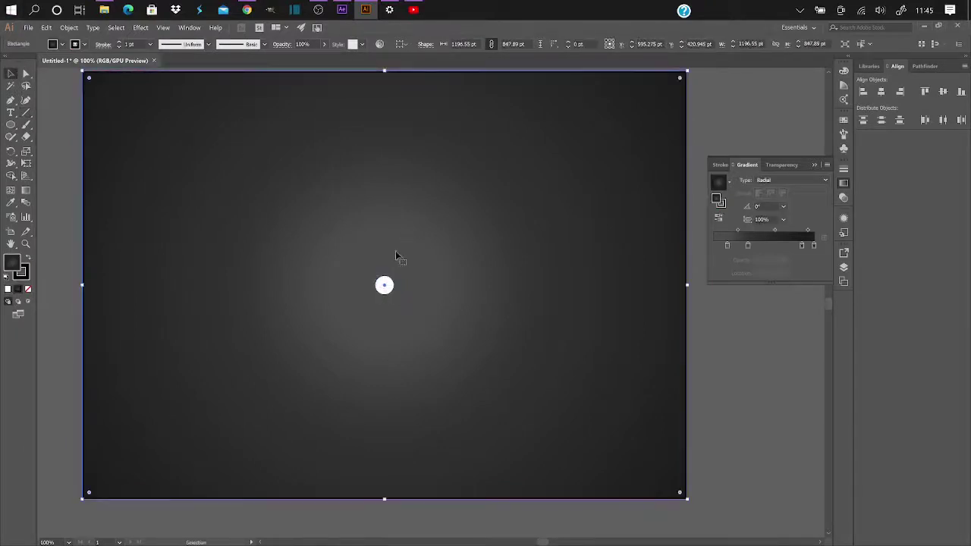
{"action": "left_click", "coordinate": [392, 289]}
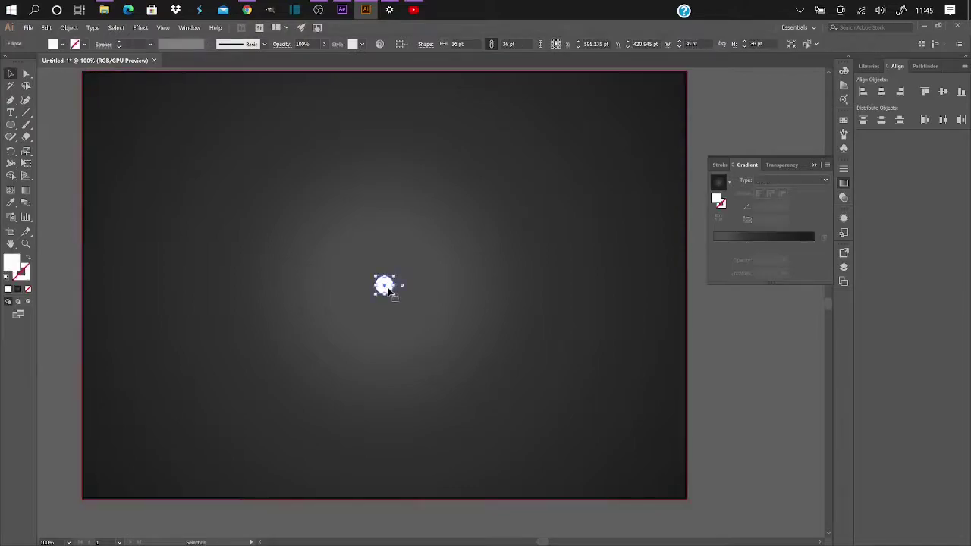
{"action": "left_click", "coordinate": [392, 289]}
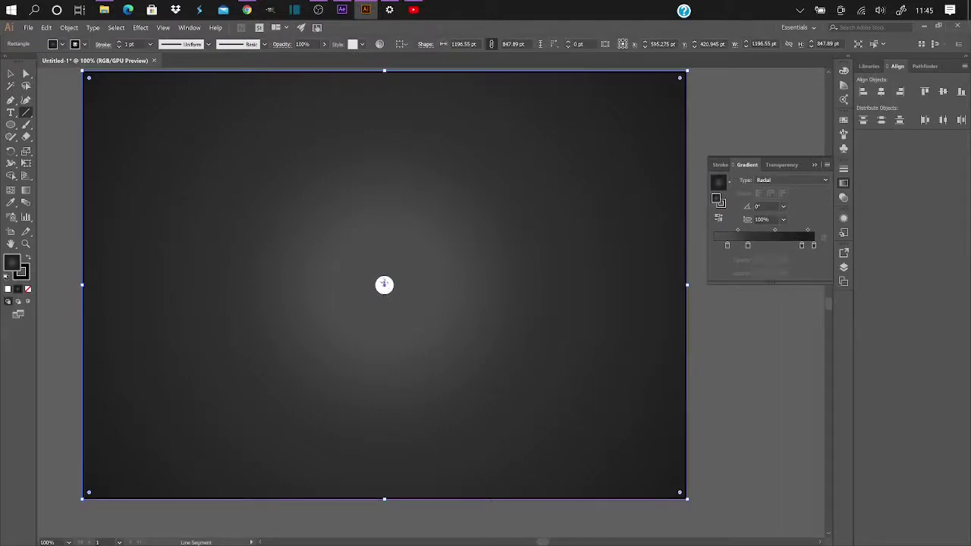
Step: Draw a vertical line up from the centre circle with a white 6 pt stroke
{"action": "left_click_drag", "start_coordinate": [385, 284], "coordinate": [384, 177]}
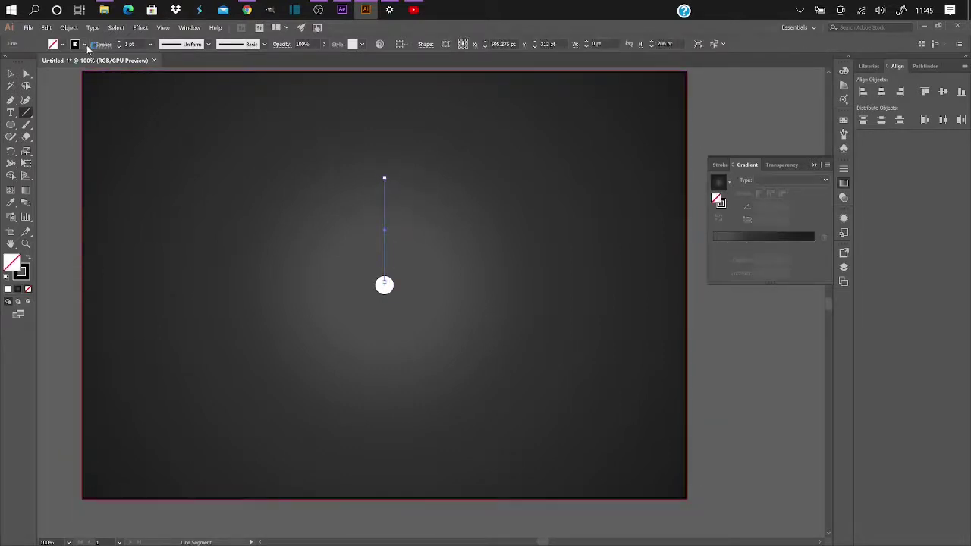
{"action": "left_click", "coordinate": [85, 46]}
{"action": "left_click", "coordinate": [19, 66]}
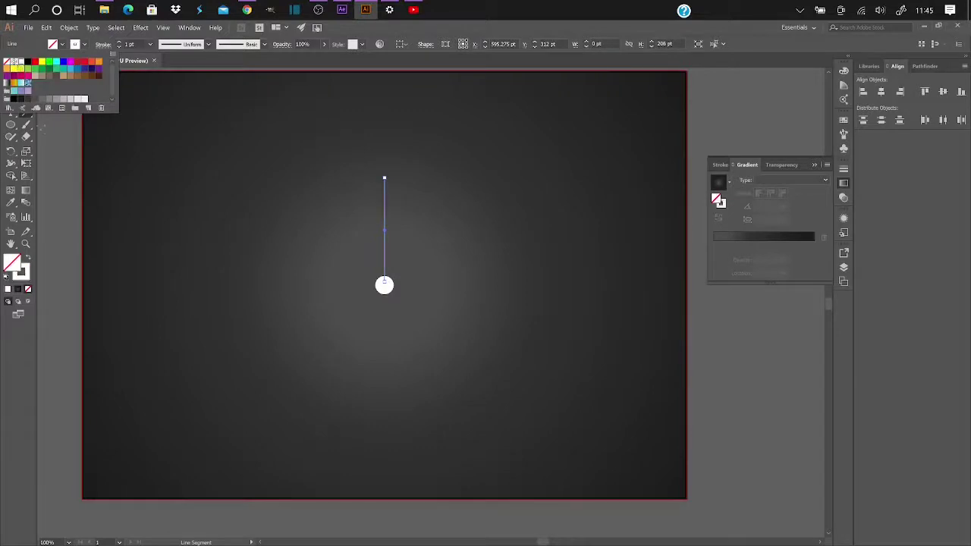
{"action": "left_click", "coordinate": [120, 42]}
{"action": "left_click", "coordinate": [120, 43]}
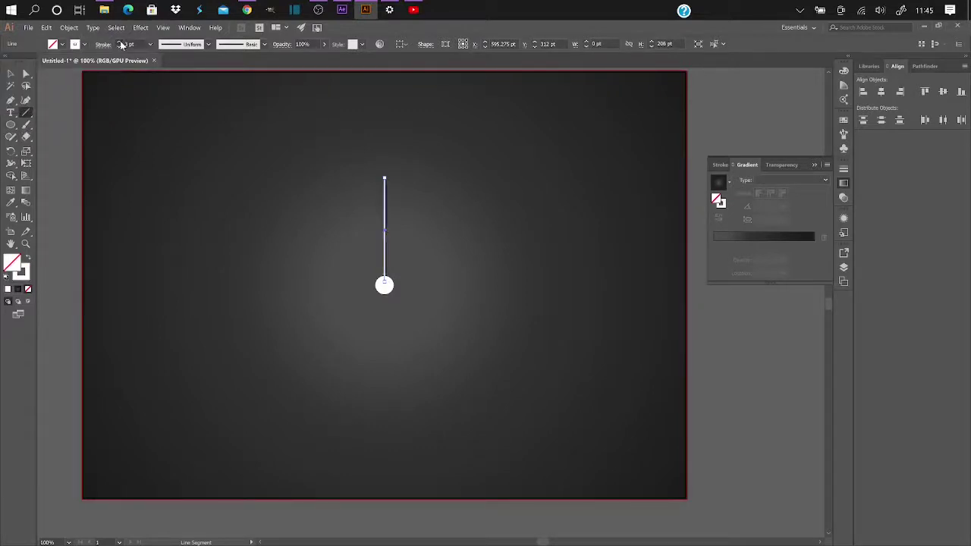
{"action": "left_click", "coordinate": [120, 44]}
{"action": "left_click", "coordinate": [120, 44]}
{"action": "left_click", "coordinate": [120, 43]}
{"action": "left_click", "coordinate": [120, 43]}
{"action": "left_click", "coordinate": [120, 44]}
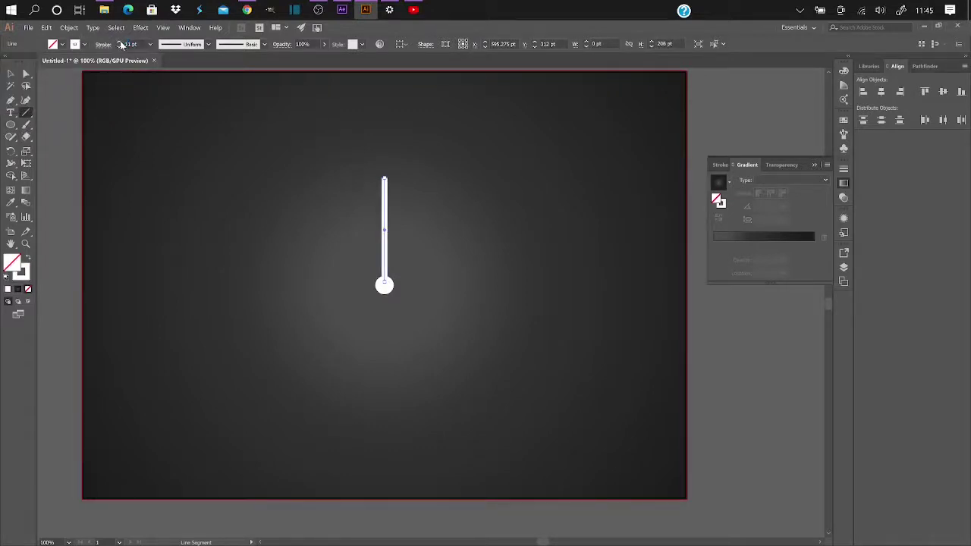
{"action": "left_click", "coordinate": [119, 47]}
{"action": "left_click", "coordinate": [118, 46]}
{"action": "left_click", "coordinate": [119, 46]}
{"action": "left_click", "coordinate": [118, 47]}
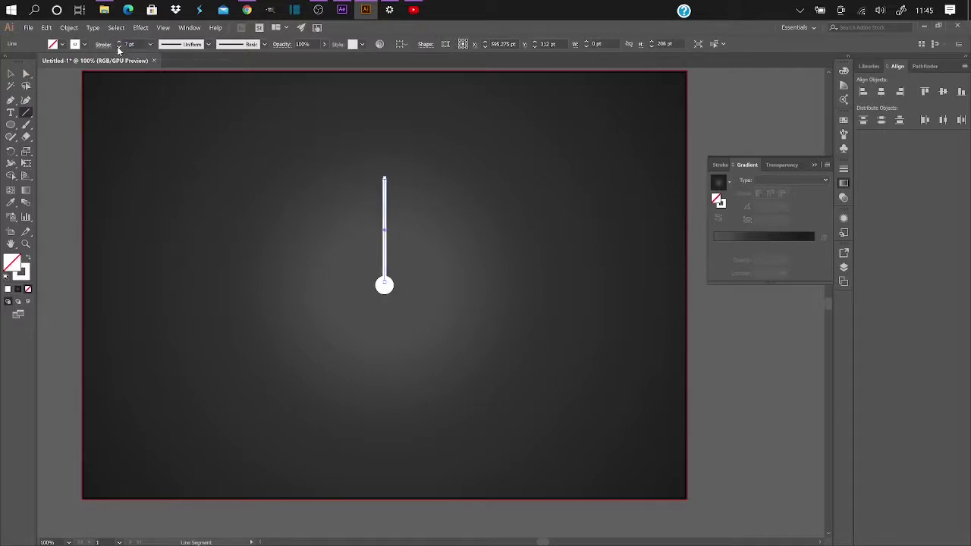
{"action": "left_click", "coordinate": [118, 46]}
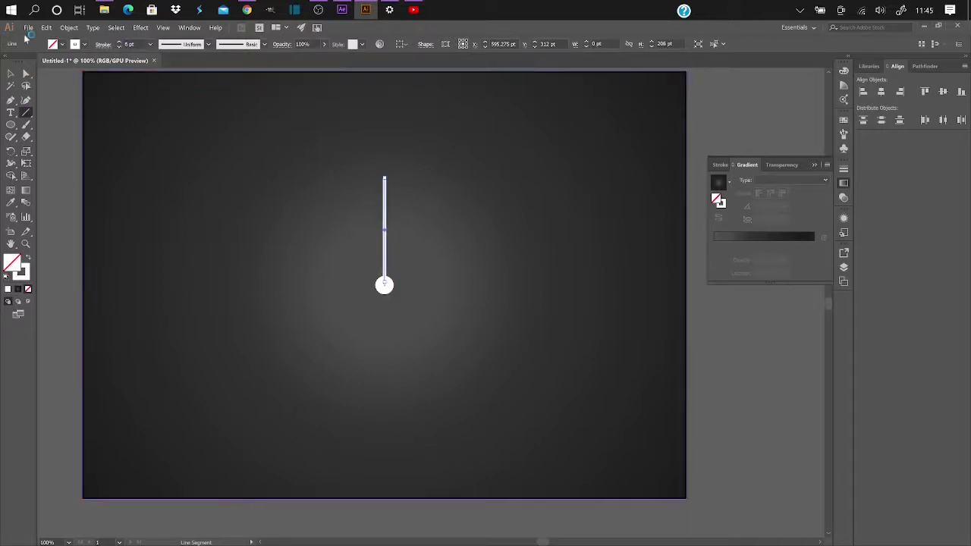
Step: Shrink the base circle to about 30.7 pt wide
{"action": "left_click", "coordinate": [10, 74]}
{"action": "left_click", "coordinate": [387, 289]}
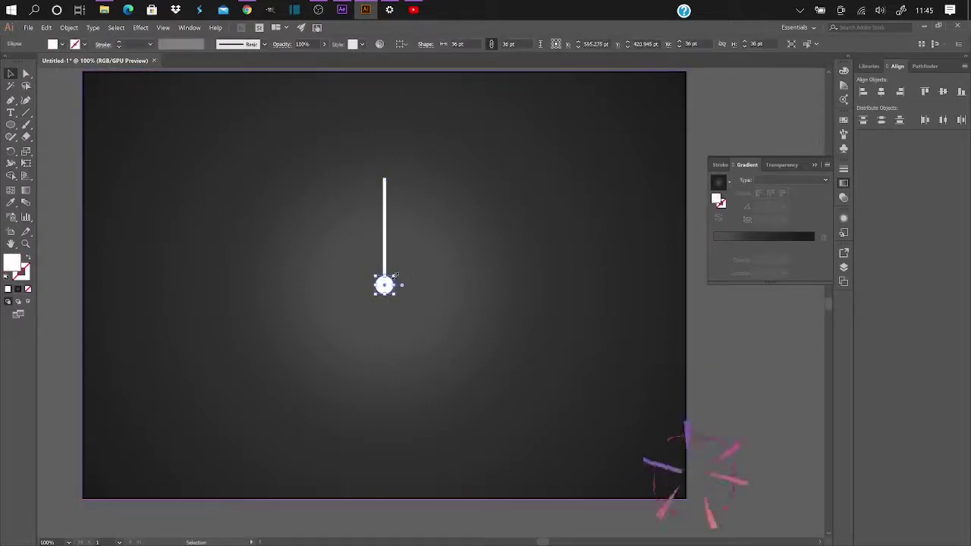
{"action": "left_click_drag", "start_coordinate": [395, 274], "coordinate": [384, 283]}
{"action": "left_click", "coordinate": [9, 75]}
Step: Browse arrowhead styles for the vertical line's stroke without applying any
{"action": "left_click", "coordinate": [65, 162]}
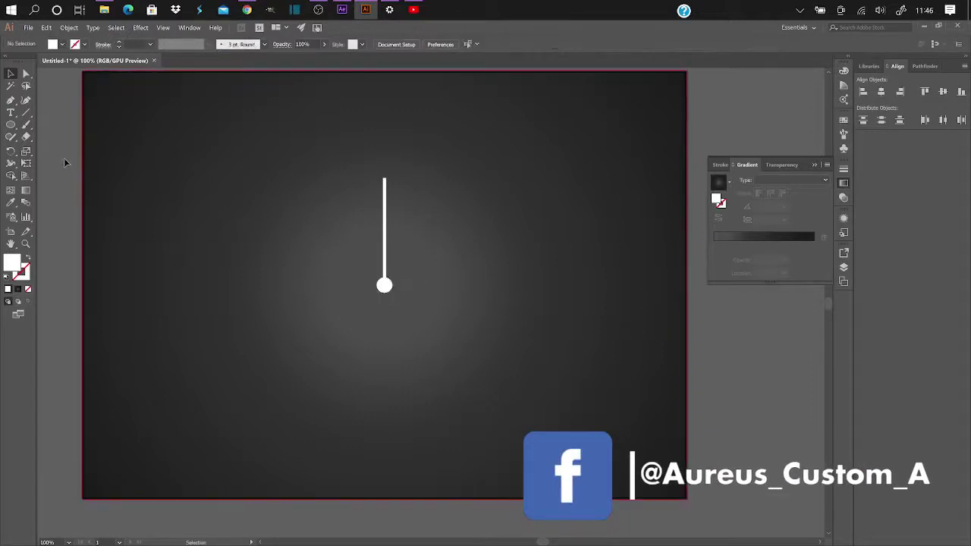
{"action": "left_click", "coordinate": [384, 205]}
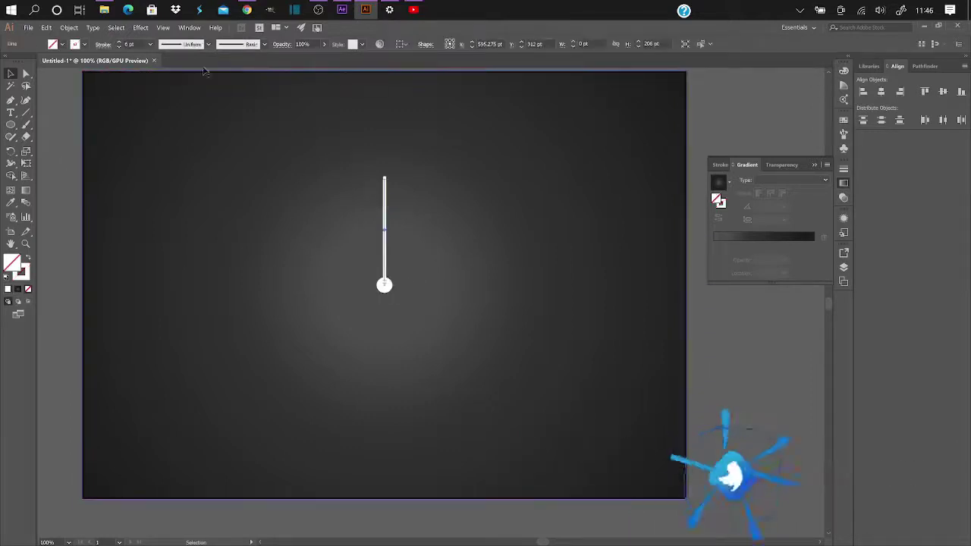
{"action": "left_click", "coordinate": [102, 44]}
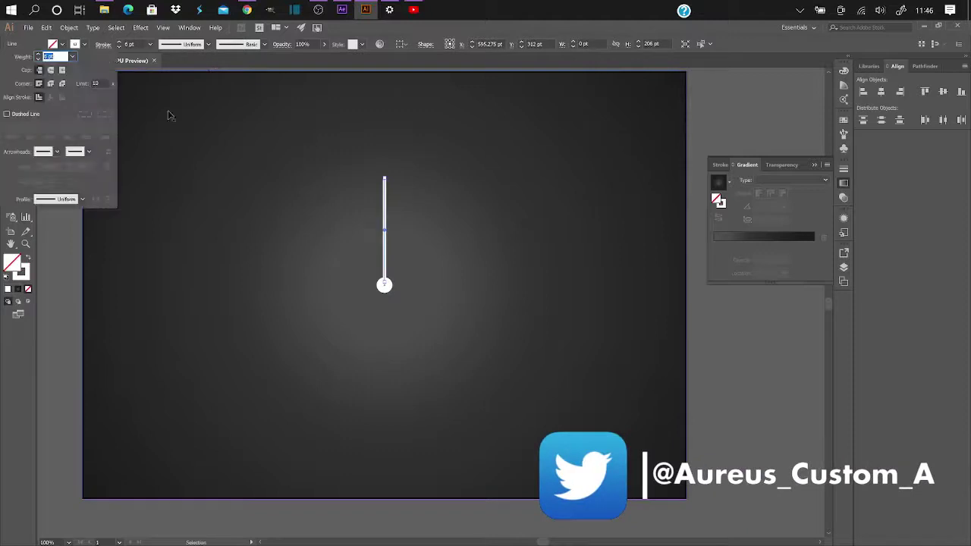
{"action": "left_click", "coordinate": [88, 152]}
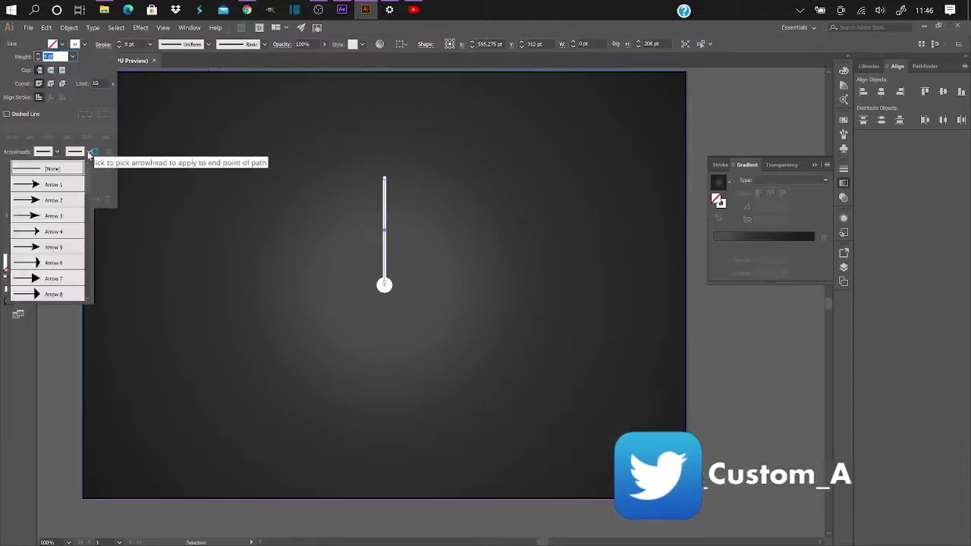
{"action": "scroll", "coordinate": [60, 217], "scroll_direction": "down", "scroll_amount": 2}
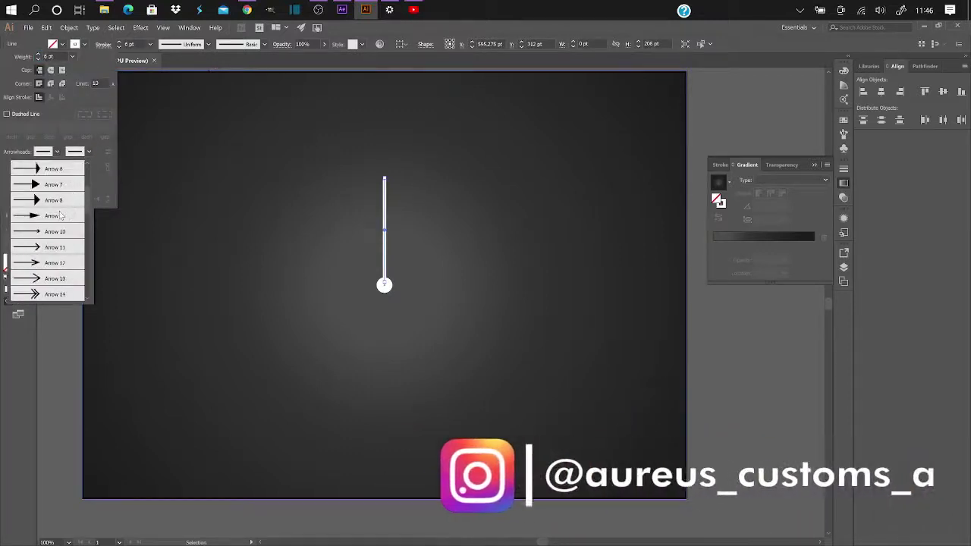
{"action": "scroll", "coordinate": [60, 217], "scroll_direction": "down", "scroll_amount": 4}
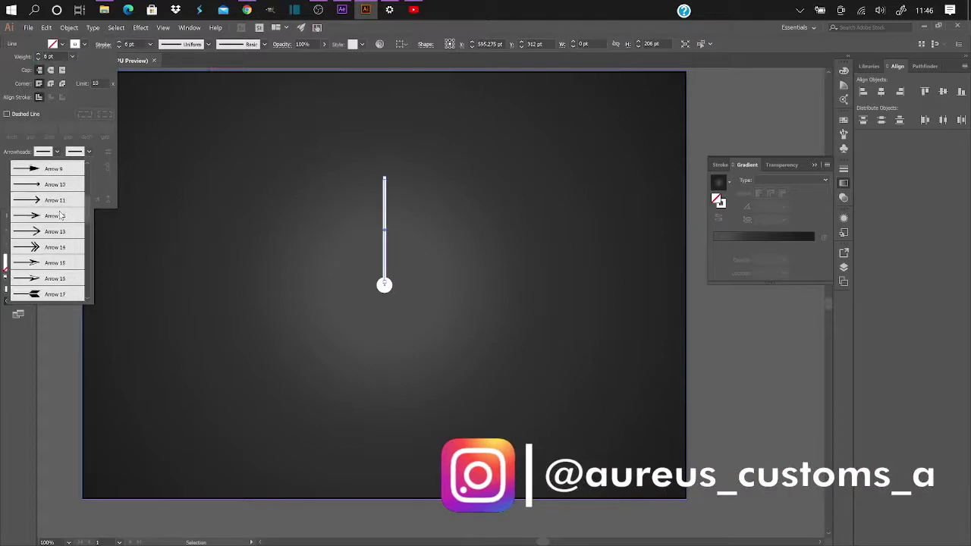
{"action": "scroll", "coordinate": [61, 215], "scroll_direction": "down", "scroll_amount": 4}
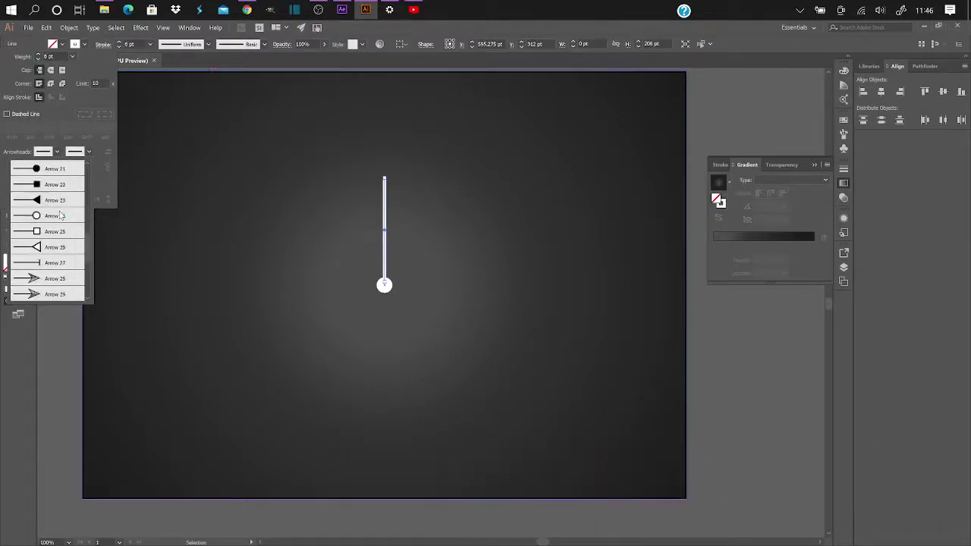
{"action": "left_click", "coordinate": [45, 355]}
{"action": "left_click", "coordinate": [73, 285]}
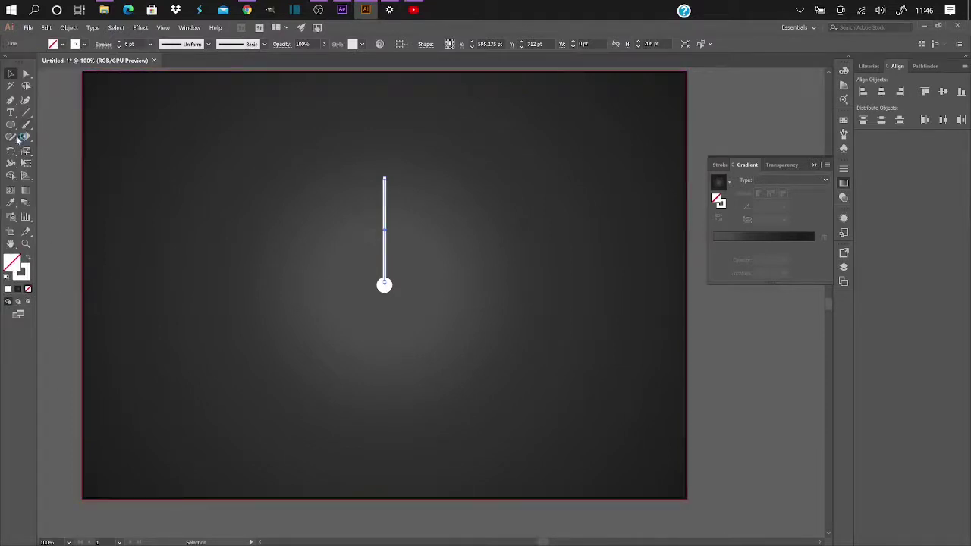
Step: Create a four-sided polygon near the top-left of the artboard
{"action": "left_click_drag", "start_coordinate": [10, 124], "coordinate": [65, 169]}
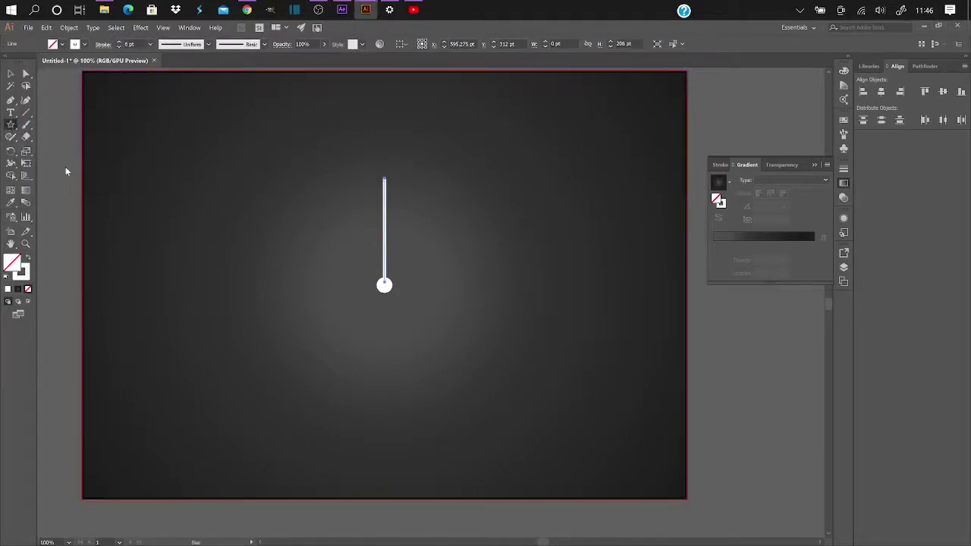
{"action": "left_click_drag", "start_coordinate": [14, 127], "coordinate": [59, 159]}
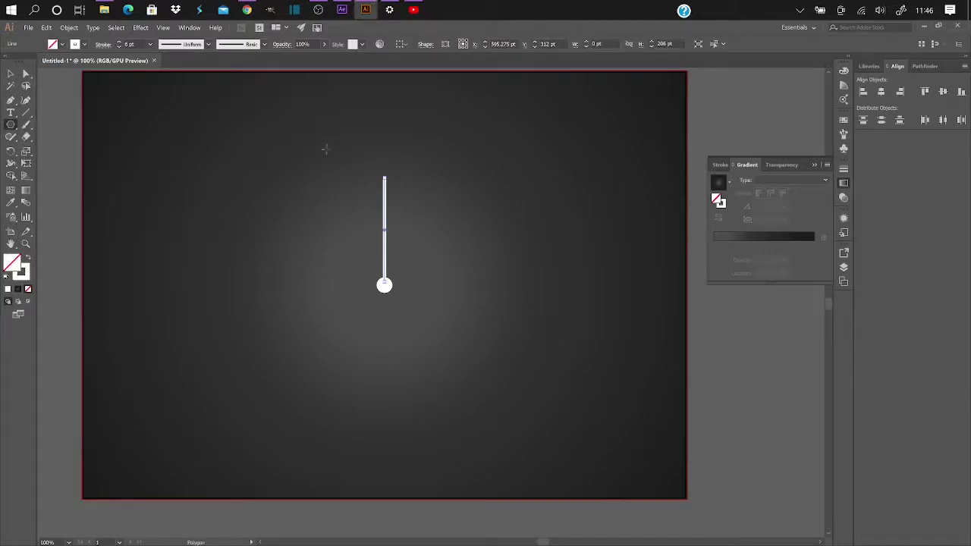
{"action": "left_click_drag", "start_coordinate": [295, 142], "coordinate": [307, 161]}
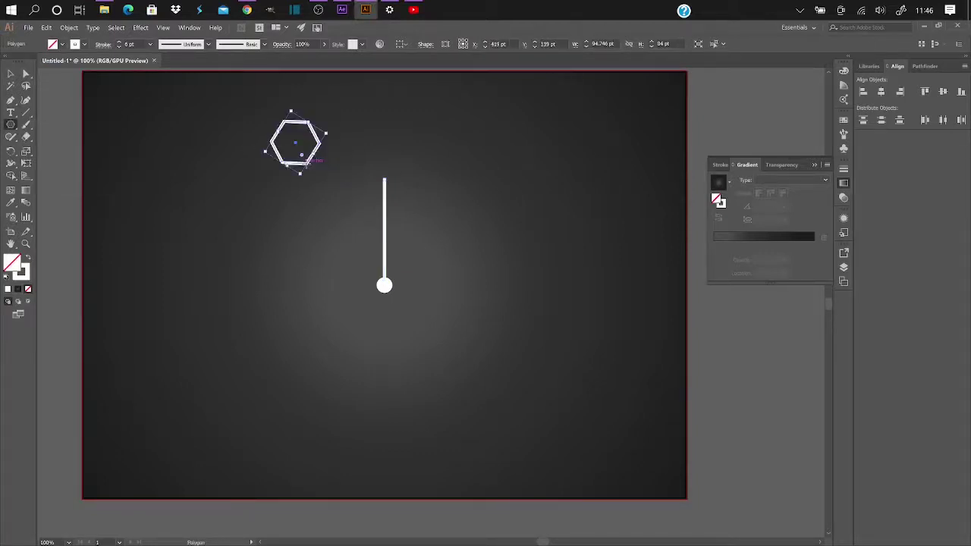
{"action": "key", "text": "ctrl+z"}
{"action": "left_click", "coordinate": [290, 154]}
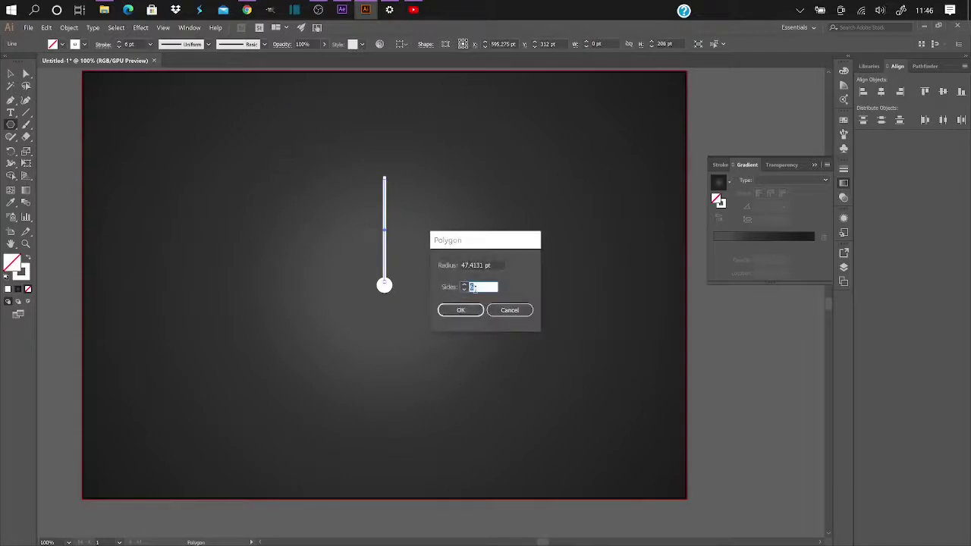
{"action": "left_click", "coordinate": [465, 290]}
{"action": "left_click", "coordinate": [465, 290]}
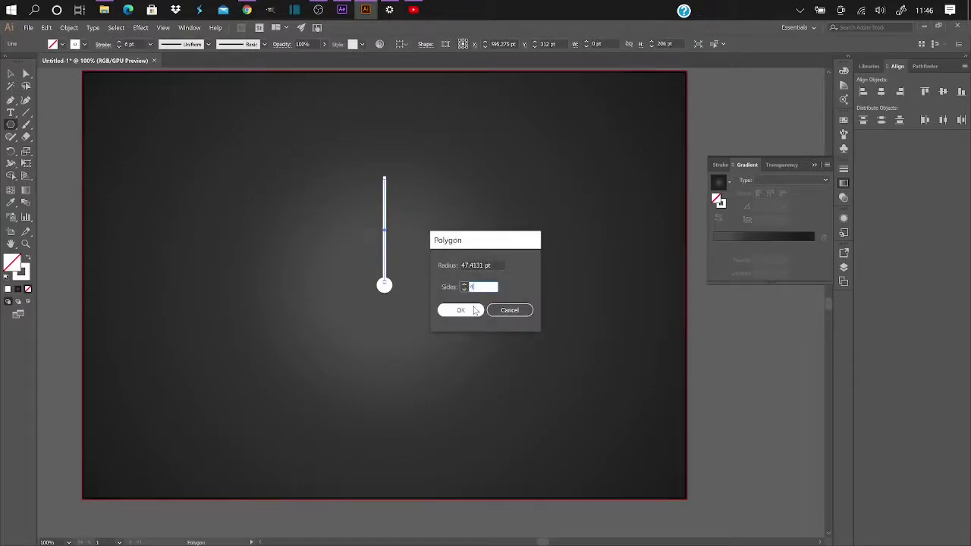
{"action": "left_click", "coordinate": [460, 310]}
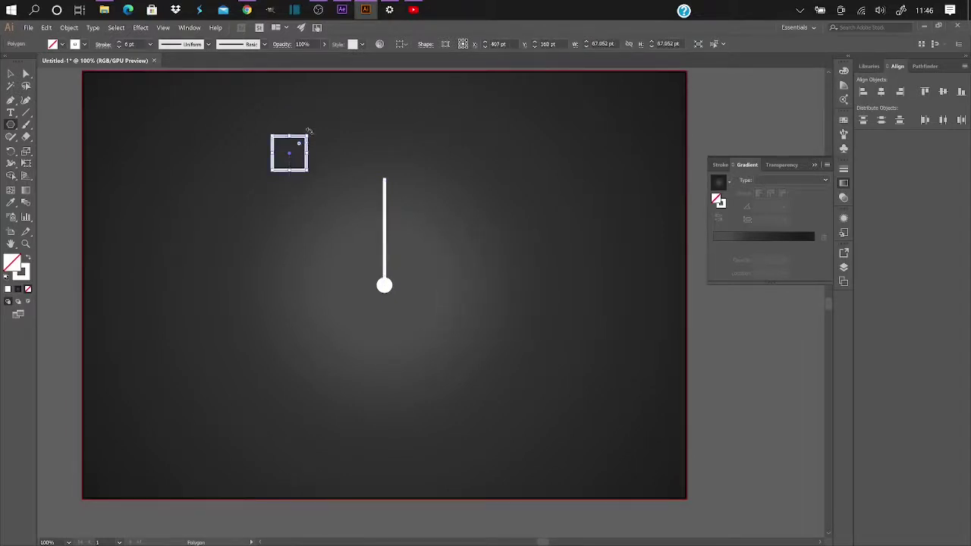
Step: Rotate the square 45° into a diamond and scale it down to about 25 pt
{"action": "left_click_drag", "start_coordinate": [309, 131], "coordinate": [322, 154]}
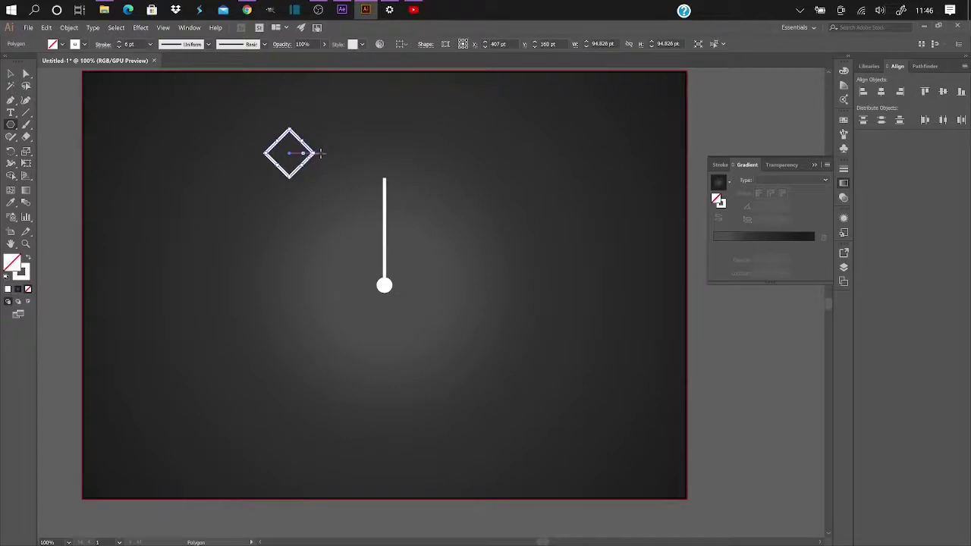
{"action": "scroll", "coordinate": [310, 156], "scroll_direction": "up", "scroll_amount": 2}
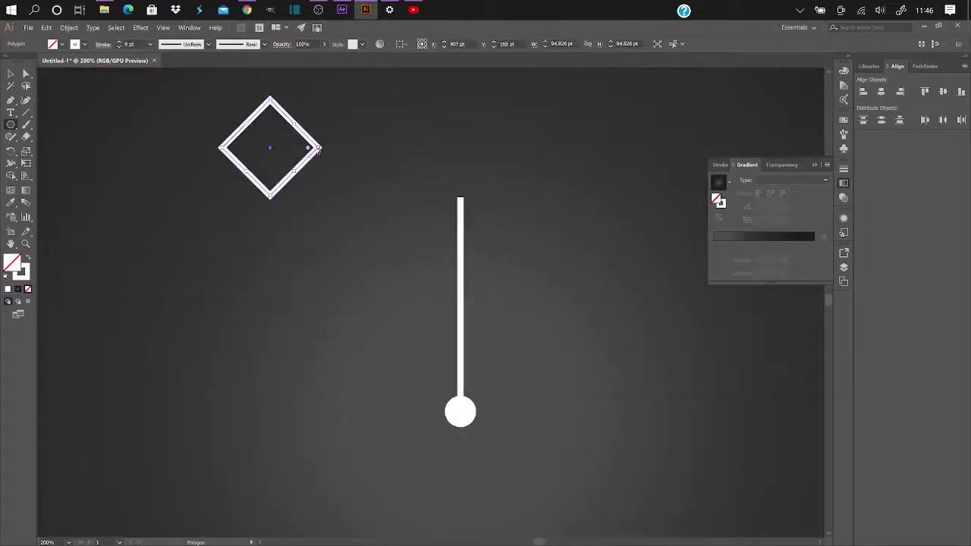
{"action": "left_click_drag", "start_coordinate": [318, 146], "coordinate": [247, 99]}
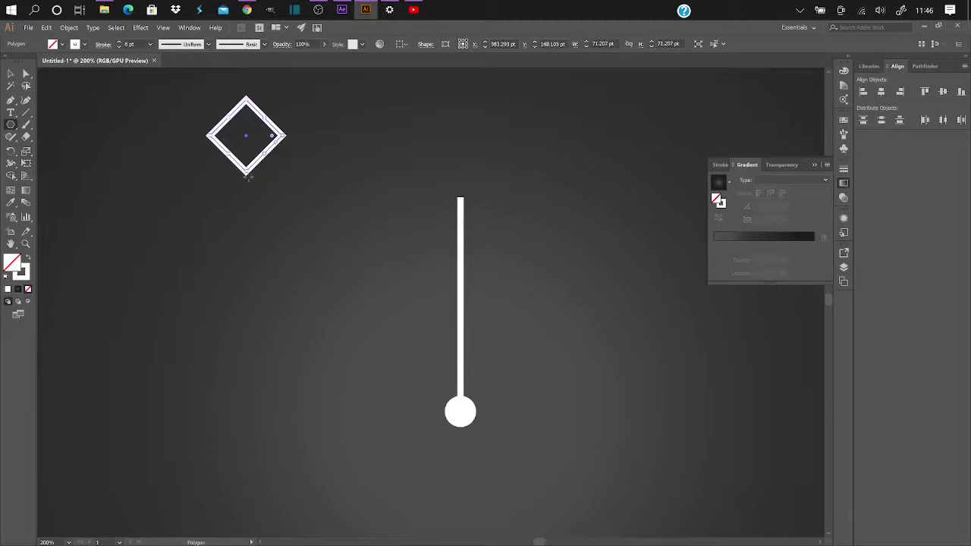
{"action": "left_click_drag", "start_coordinate": [283, 135], "coordinate": [238, 134]}
{"action": "left_click", "coordinate": [84, 44]}
{"action": "key", "text": "Escape"}
{"action": "key", "text": "Delete"}
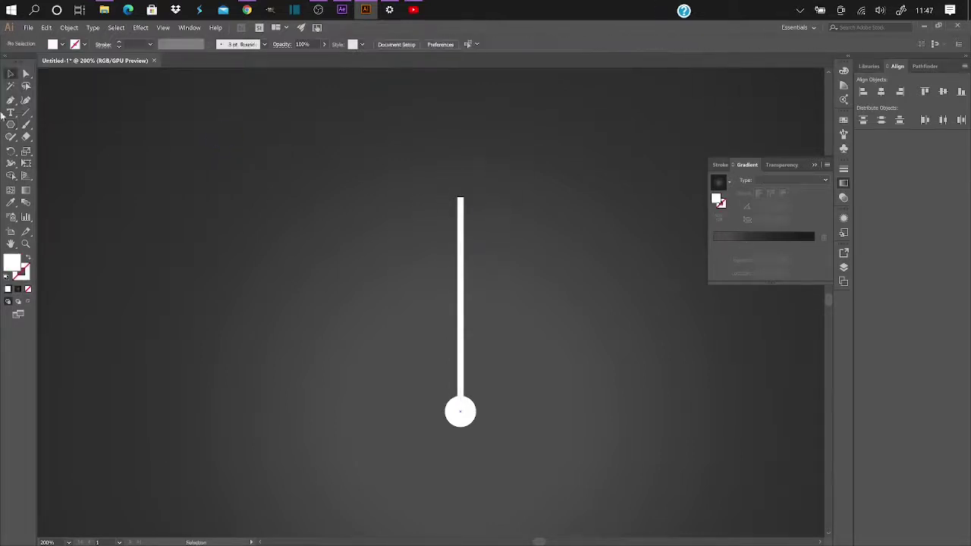
{"action": "key", "text": "p"}
{"action": "left_click", "coordinate": [461, 197]}
{"action": "left_click", "coordinate": [465, 156]}
{"action": "left_click_drag", "start_coordinate": [260, 160], "coordinate": [281, 199]}
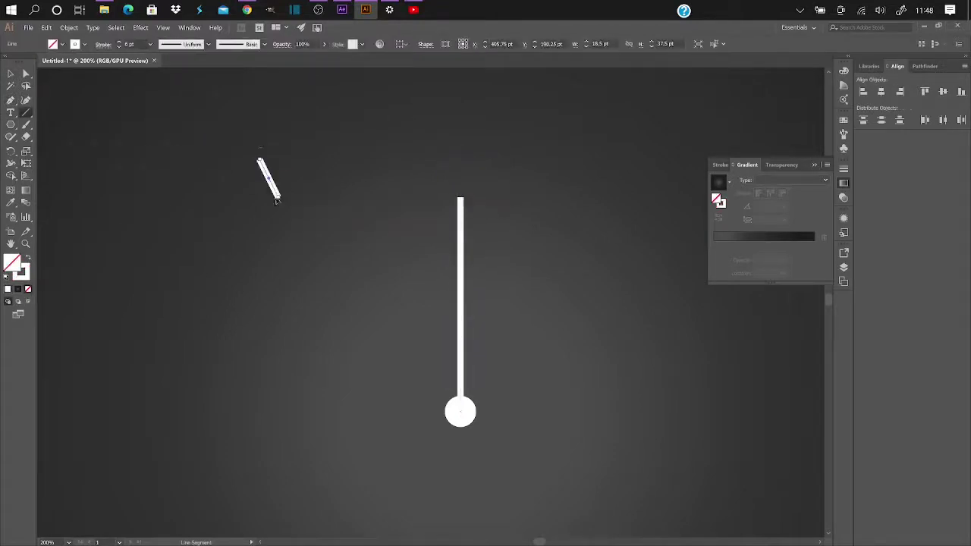
{"action": "key", "text": "r"}
{"action": "key", "text": "ctrl+z"}
{"action": "key", "text": "ctrl+z"}
{"action": "left_click", "coordinate": [103, 44]}
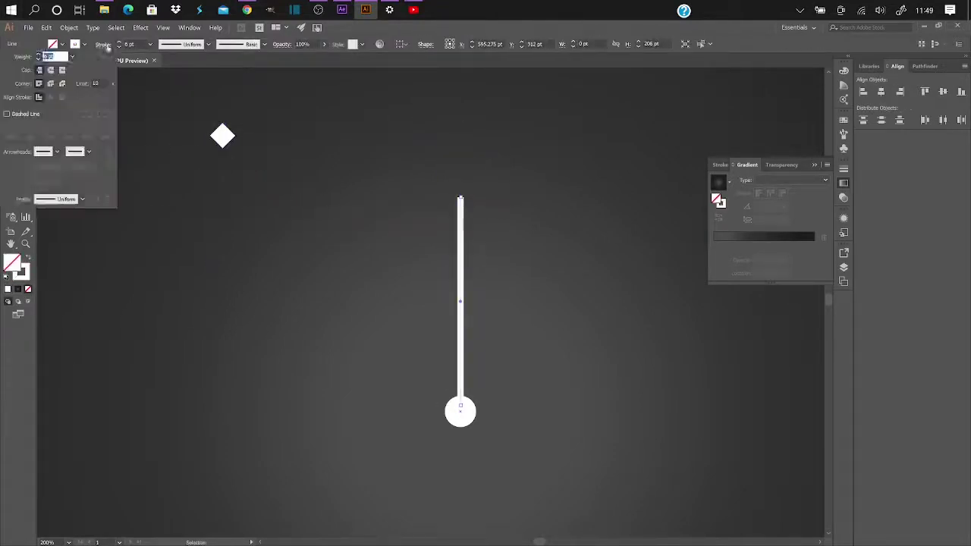
{"action": "left_click", "coordinate": [44, 151]}
{"action": "left_click", "coordinate": [40, 172]}
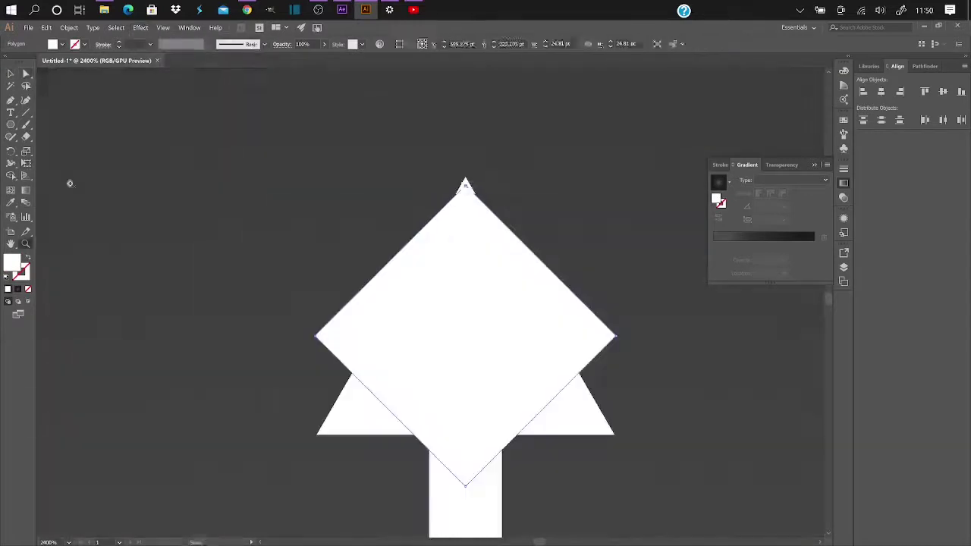
{"action": "left_click_drag", "start_coordinate": [317, 425], "coordinate": [317, 438]}
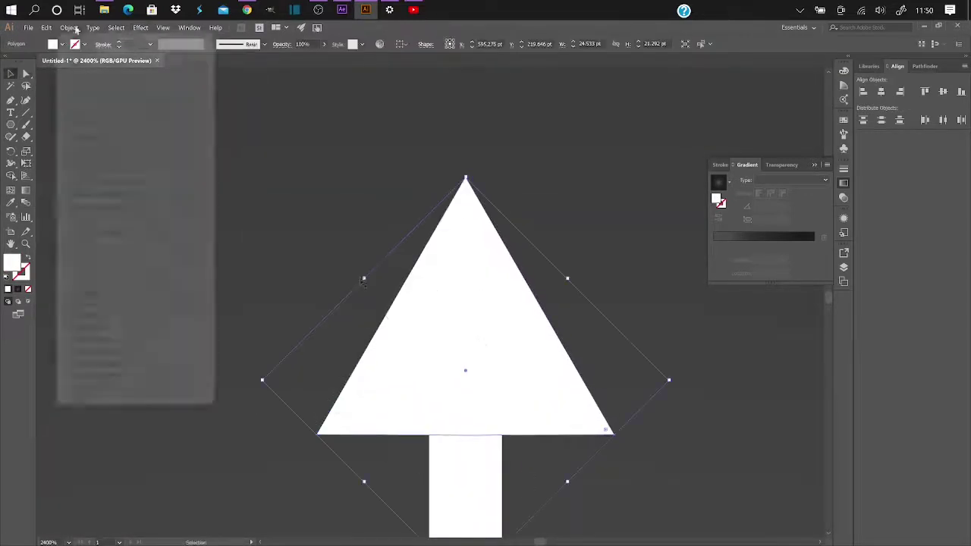
{"action": "right_click", "coordinate": [273, 186]}
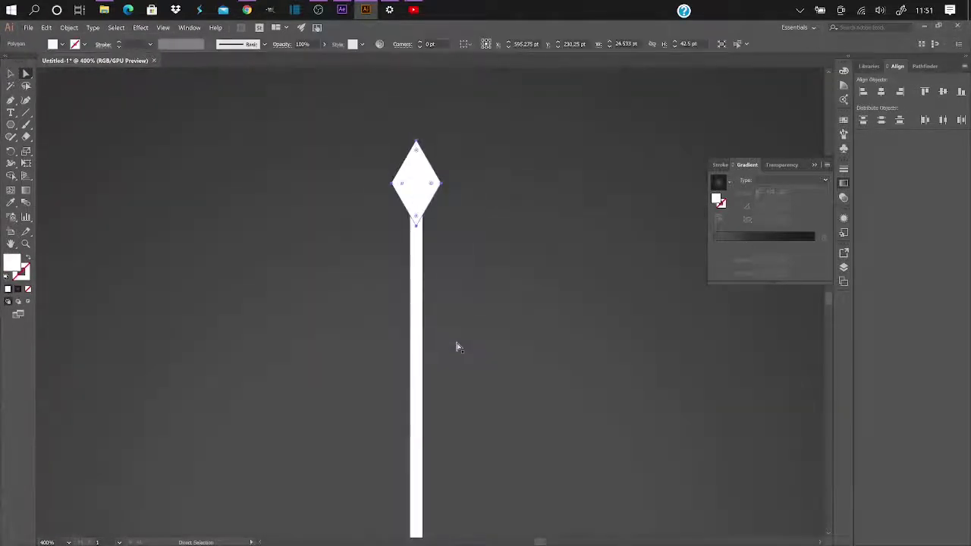
{"action": "left_click", "coordinate": [14, 73]}
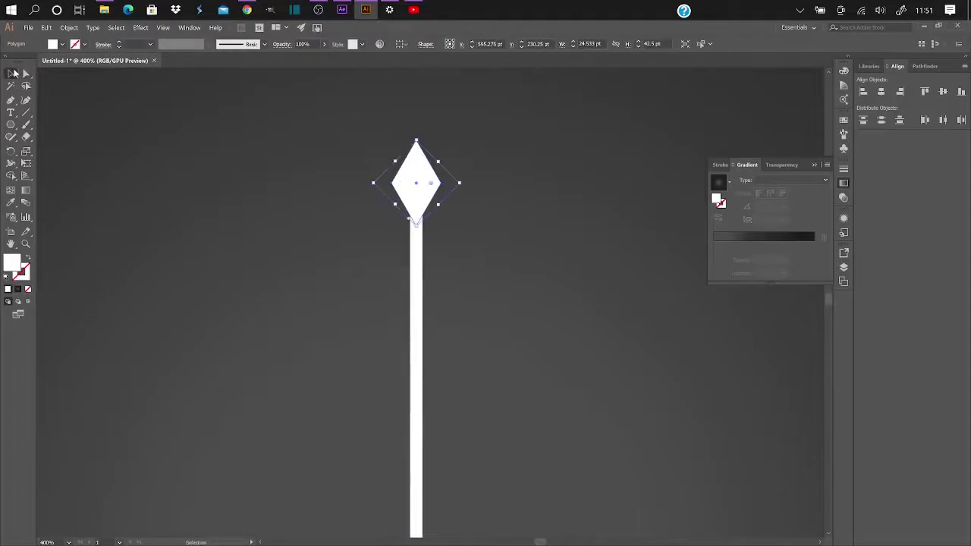
{"action": "left_click", "coordinate": [198, 138]}
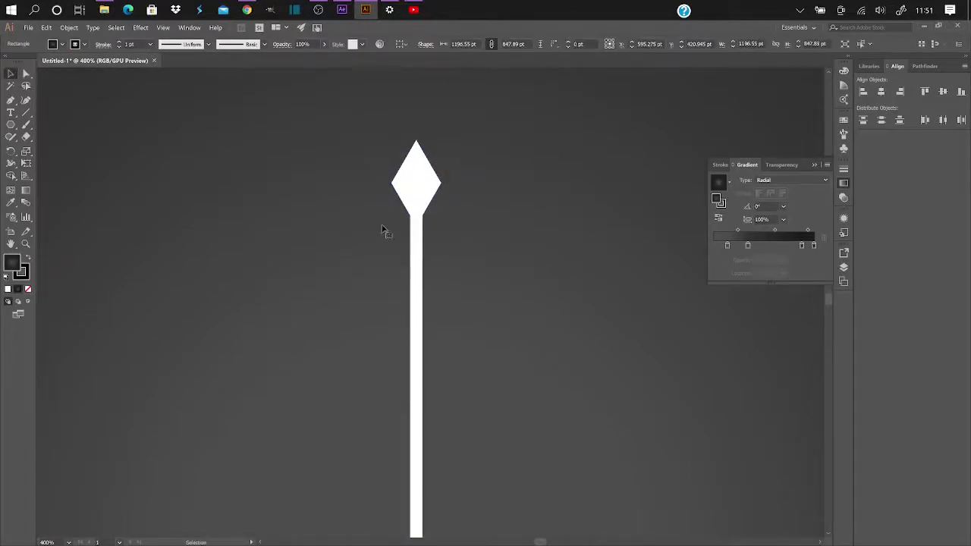
Step: Draw a white 6 pt diagonal line up-right from the stem and lengthen its tip
{"action": "left_click", "coordinate": [27, 113]}
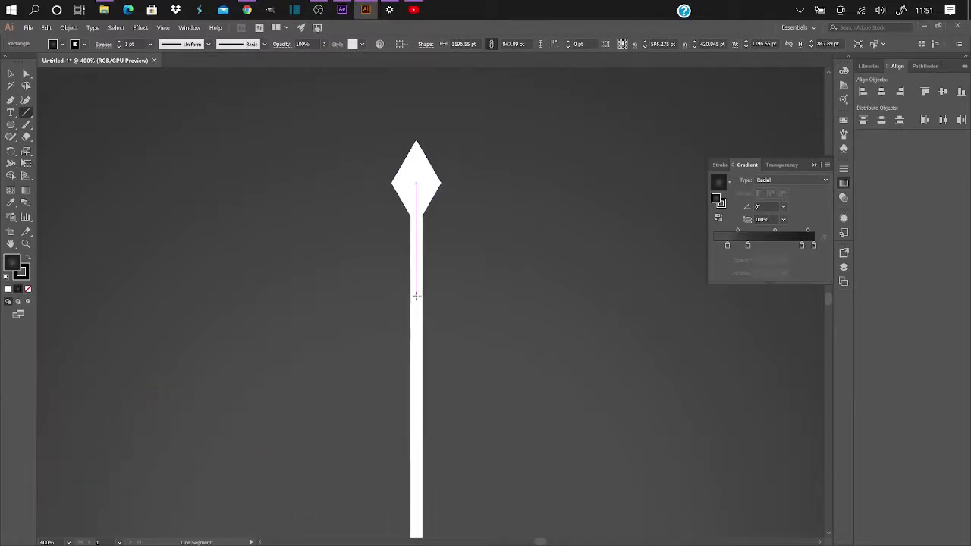
{"action": "left_click_drag", "start_coordinate": [415, 296], "coordinate": [468, 225]}
{"action": "left_click", "coordinate": [84, 44]}
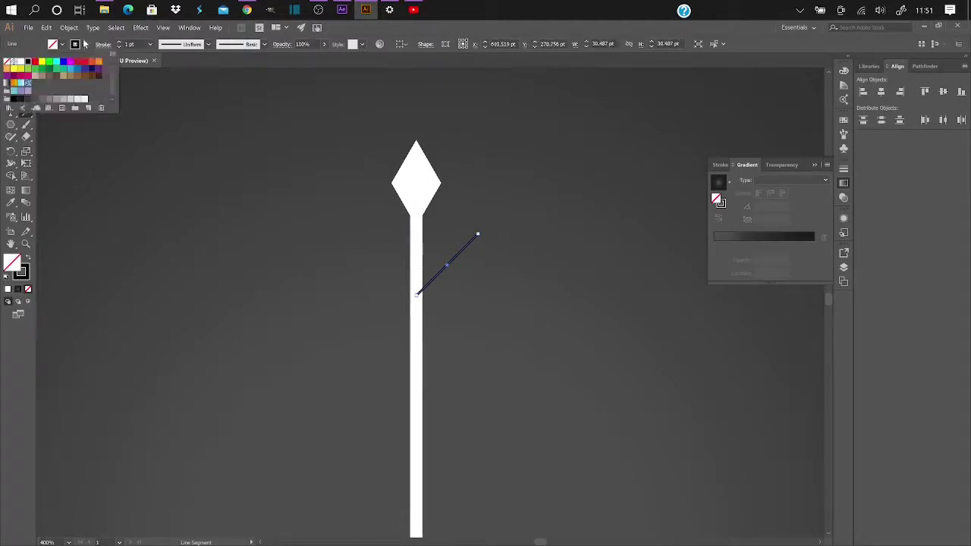
{"action": "left_click", "coordinate": [19, 63]}
{"action": "left_click", "coordinate": [119, 44]}
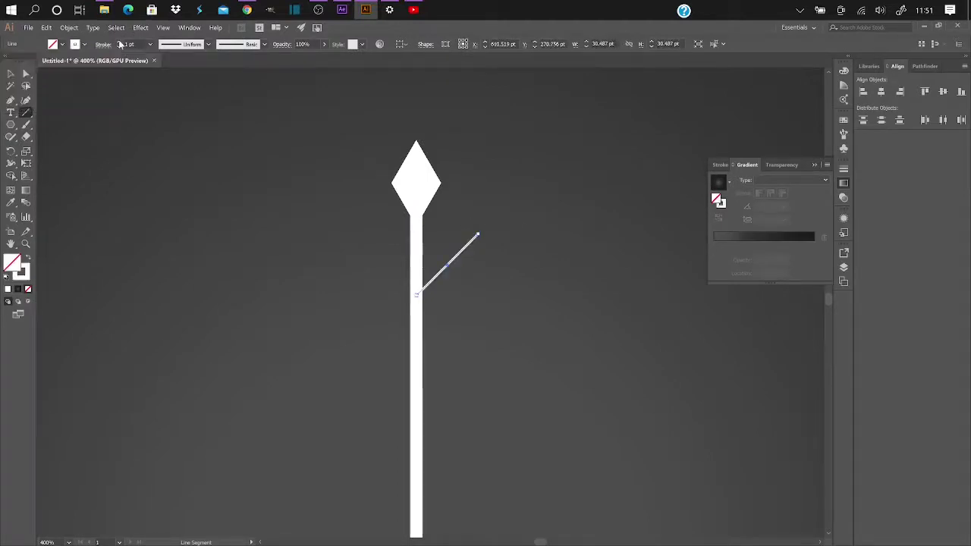
{"action": "left_click", "coordinate": [120, 44]}
{"action": "left_click", "coordinate": [119, 44]}
{"action": "left_click", "coordinate": [119, 44]}
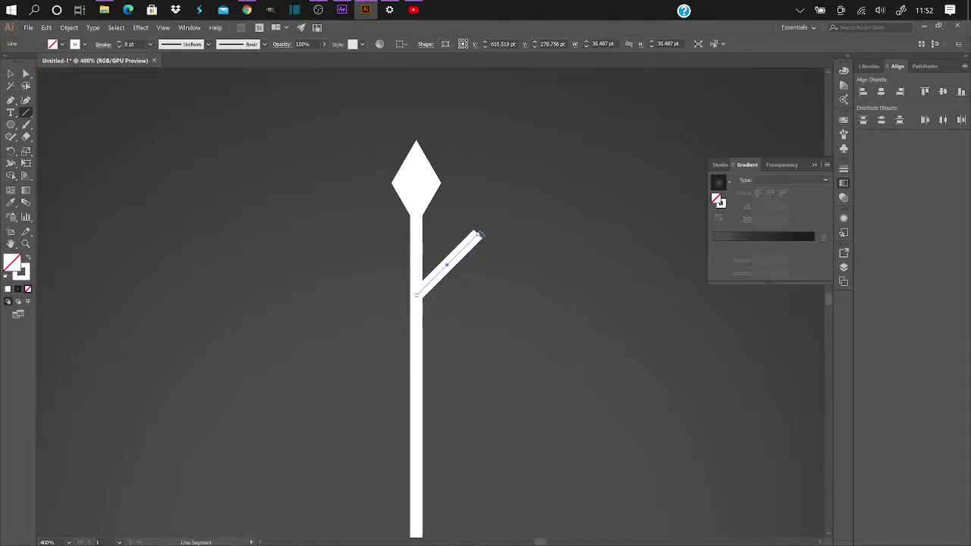
{"action": "left_click_drag", "start_coordinate": [478, 235], "coordinate": [486, 227]}
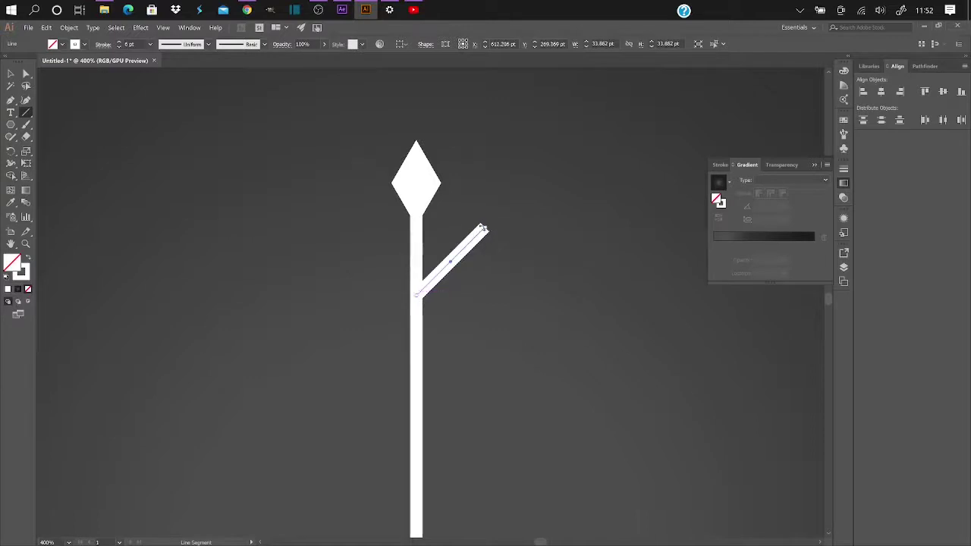
{"action": "left_click", "coordinate": [10, 73]}
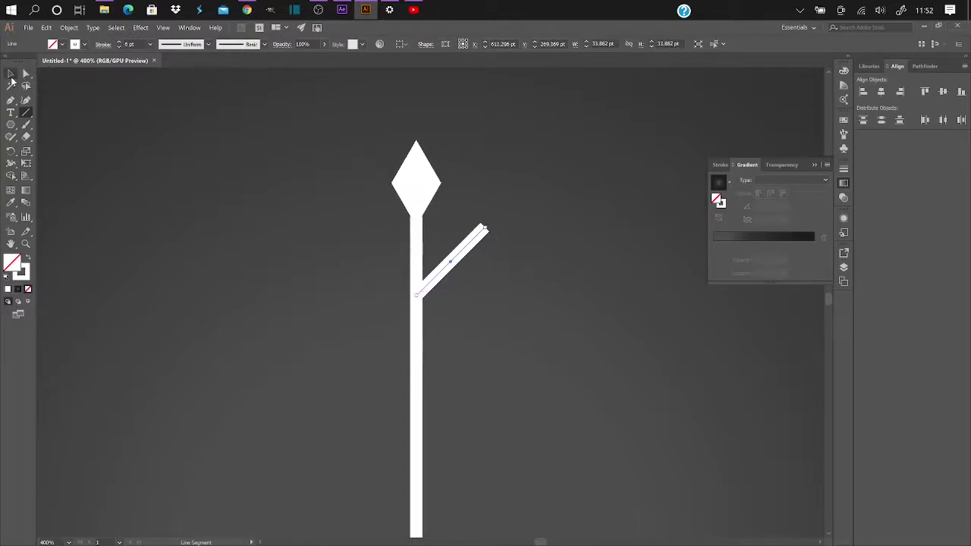
{"action": "left_click", "coordinate": [416, 184]}
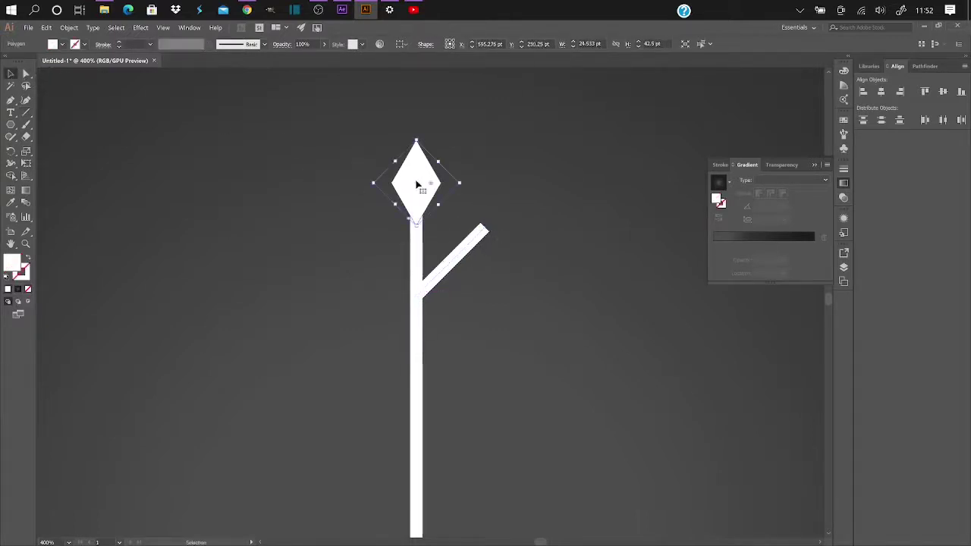
Step: Place a copy of the diamond at the branch end, rotated to follow the branch
{"action": "key", "text": "a"}
{"action": "left_click_drag", "start_coordinate": [416, 183], "coordinate": [480, 211]}
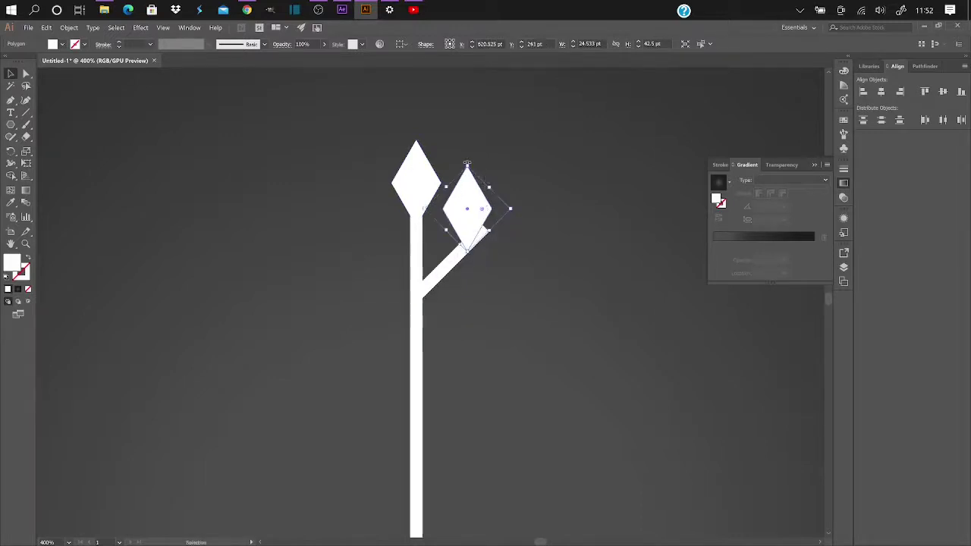
{"action": "left_click_drag", "start_coordinate": [467, 163], "coordinate": [503, 169]}
{"action": "key", "text": "ctrl+z"}
{"action": "left_click_drag", "start_coordinate": [468, 208], "coordinate": [467, 205]}
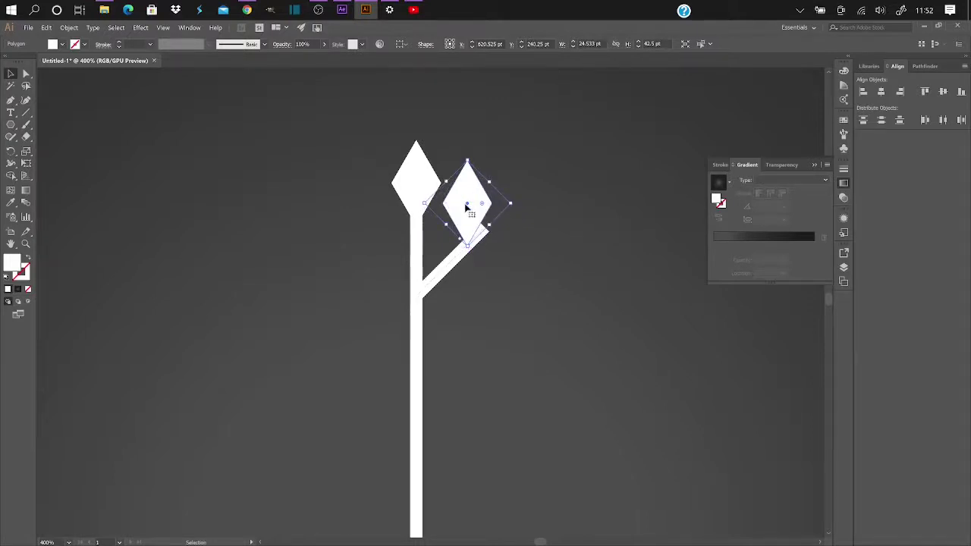
{"action": "key", "text": "r"}
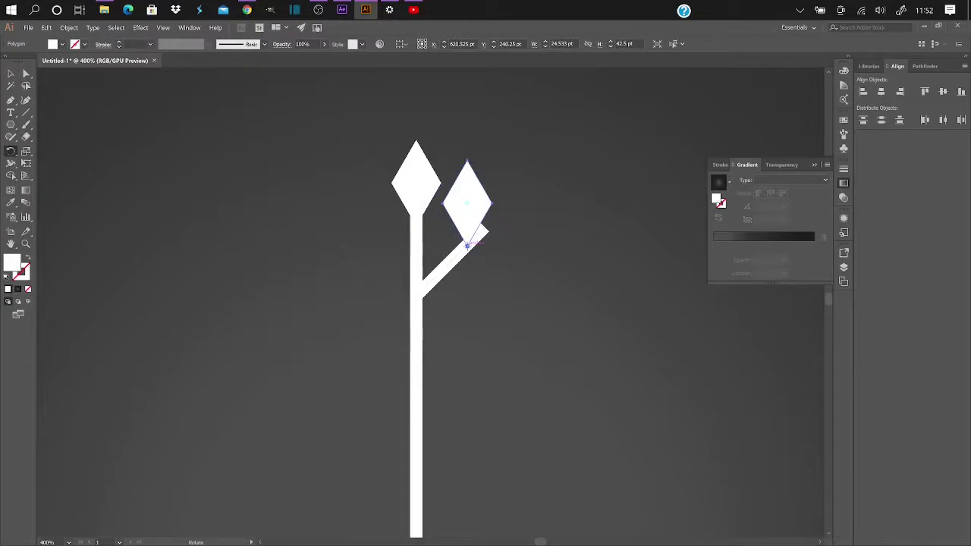
{"action": "left_click_drag", "start_coordinate": [469, 162], "coordinate": [522, 187]}
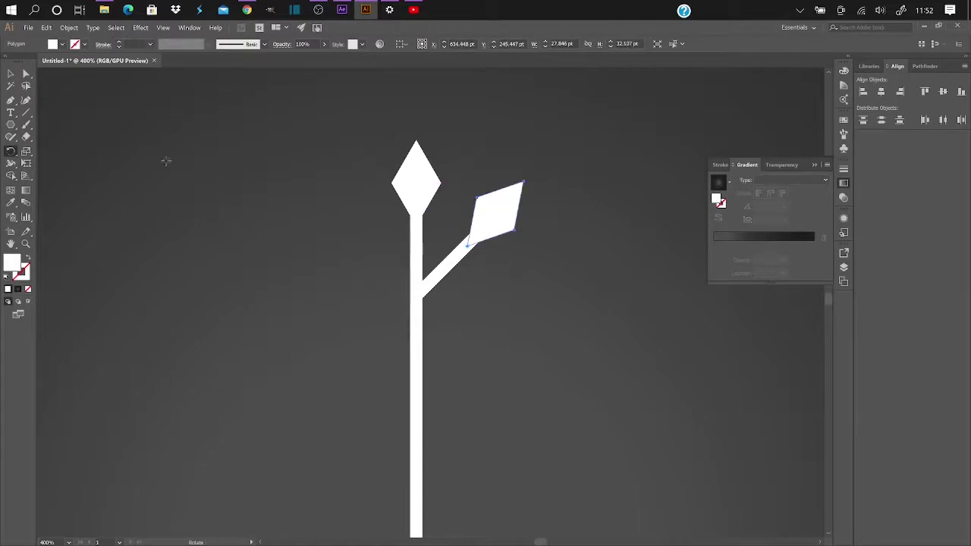
{"action": "key", "text": "v"}
Step: Scale the branch and leaf down together and set the branch stroke to 3 pt
{"action": "left_click", "coordinate": [559, 297]}
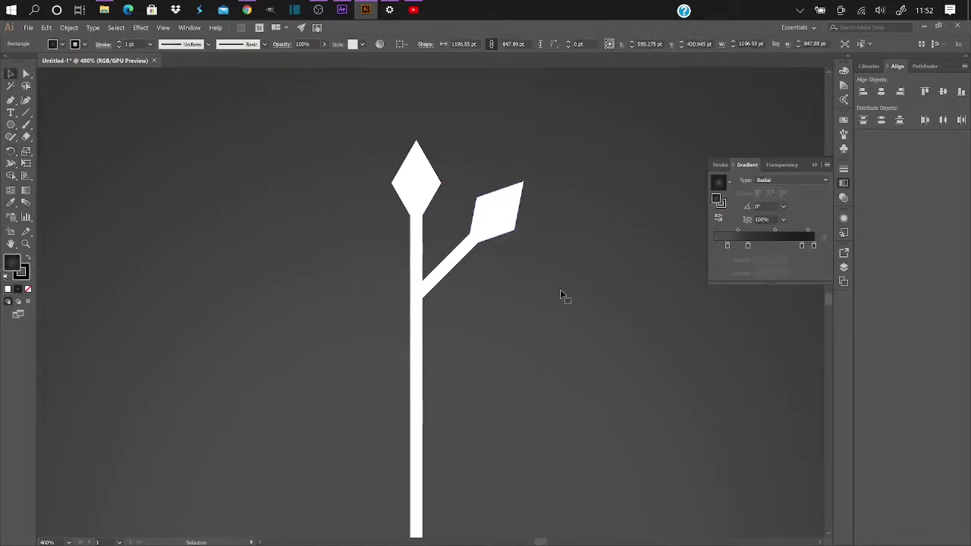
{"action": "left_click", "coordinate": [493, 215]}
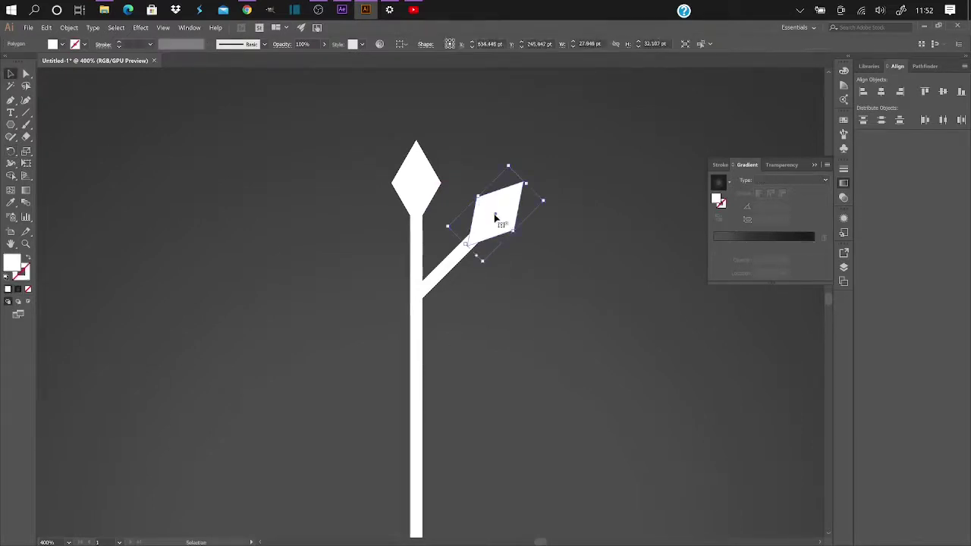
{"action": "left_click", "coordinate": [455, 262], "text": "shift"}
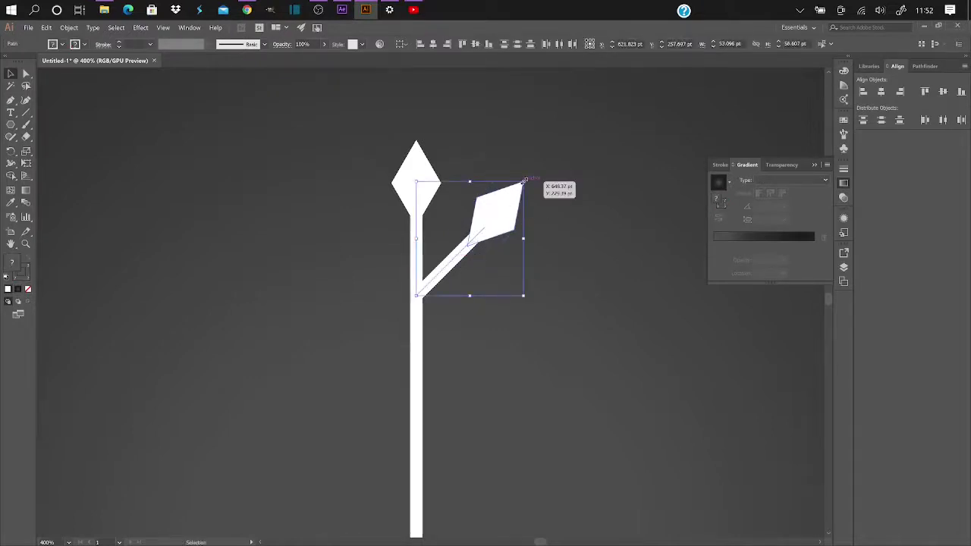
{"action": "left_click_drag", "start_coordinate": [524, 182], "coordinate": [467, 248]}
{"action": "left_click", "coordinate": [534, 214]}
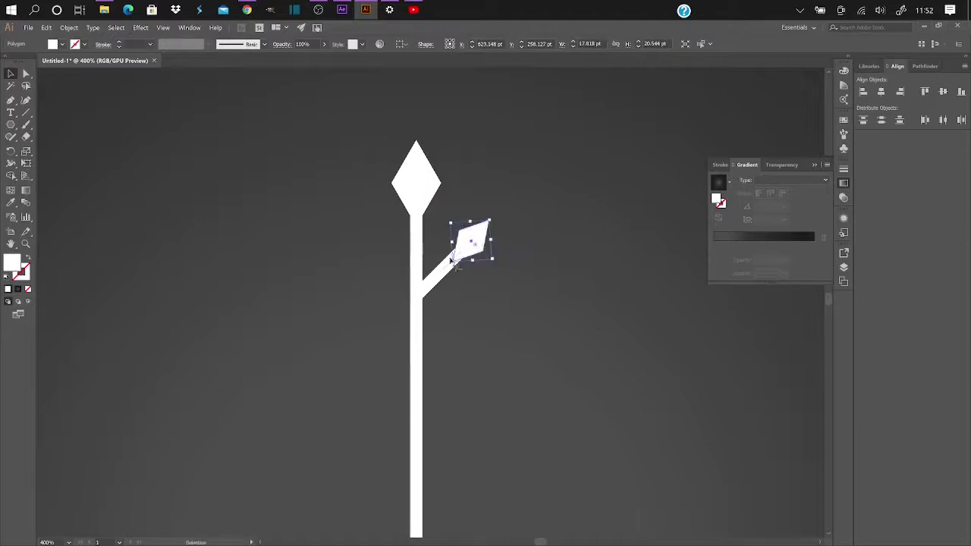
{"action": "left_click", "coordinate": [430, 287]}
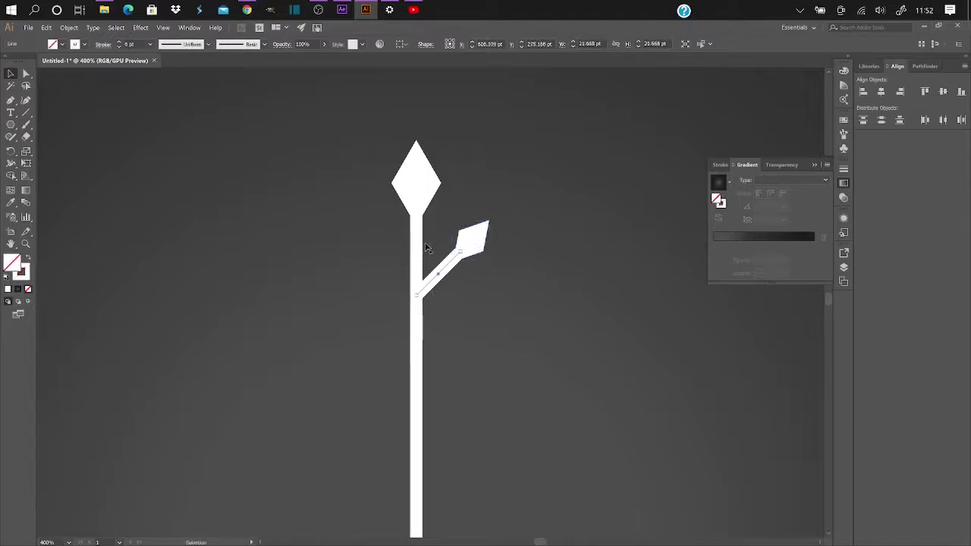
{"action": "left_click", "coordinate": [119, 44]}
{"action": "left_click", "coordinate": [119, 43]}
{"action": "left_click", "coordinate": [119, 43]}
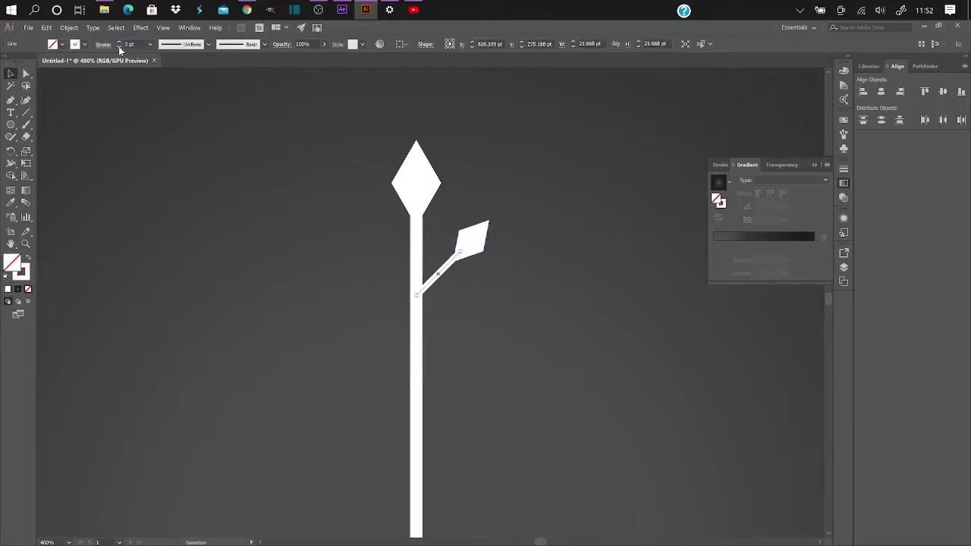
Step: Move the leaf diamond onto the branch tip
{"action": "left_click", "coordinate": [468, 241]}
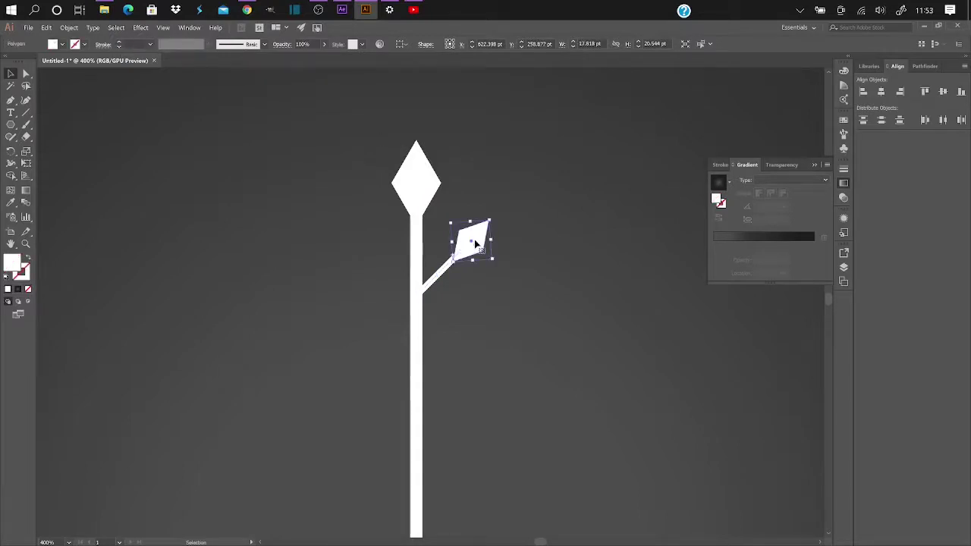
{"action": "left_click_drag", "start_coordinate": [475, 242], "coordinate": [473, 240]}
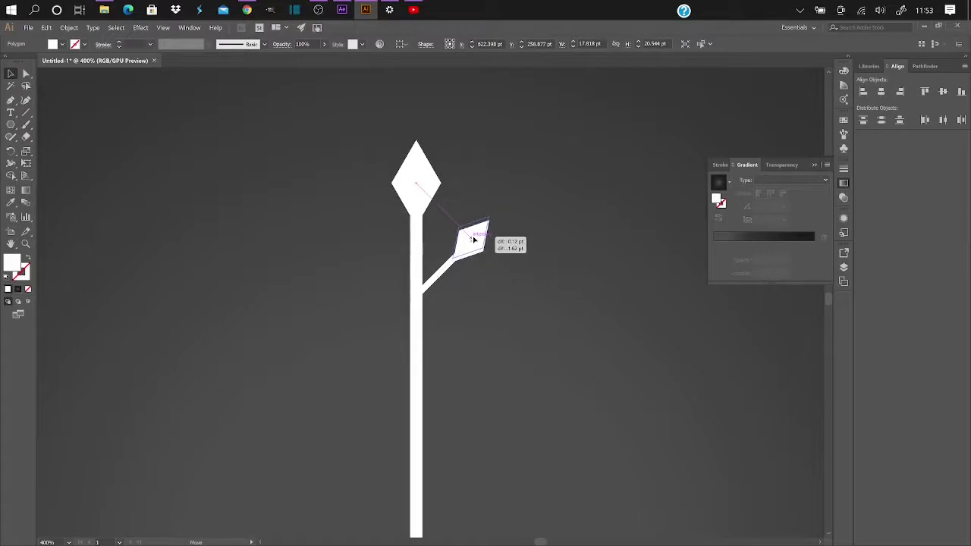
{"action": "left_click_drag", "start_coordinate": [475, 240], "coordinate": [473, 238]}
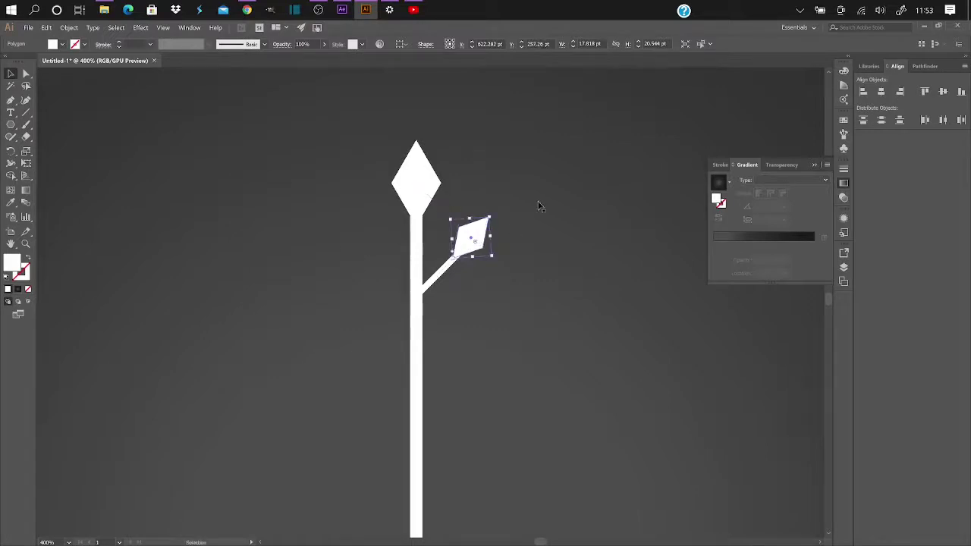
{"action": "left_click", "coordinate": [532, 207]}
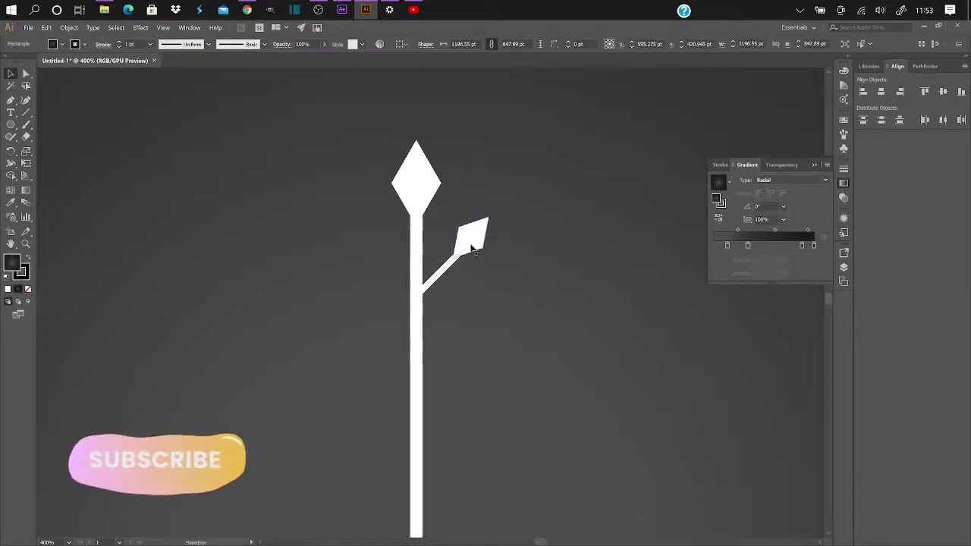
Step: Nudge and slightly rotate the leaf so it aligns with the branch tip
{"action": "scroll", "coordinate": [481, 258], "scroll_direction": "up", "scroll_amount": 4}
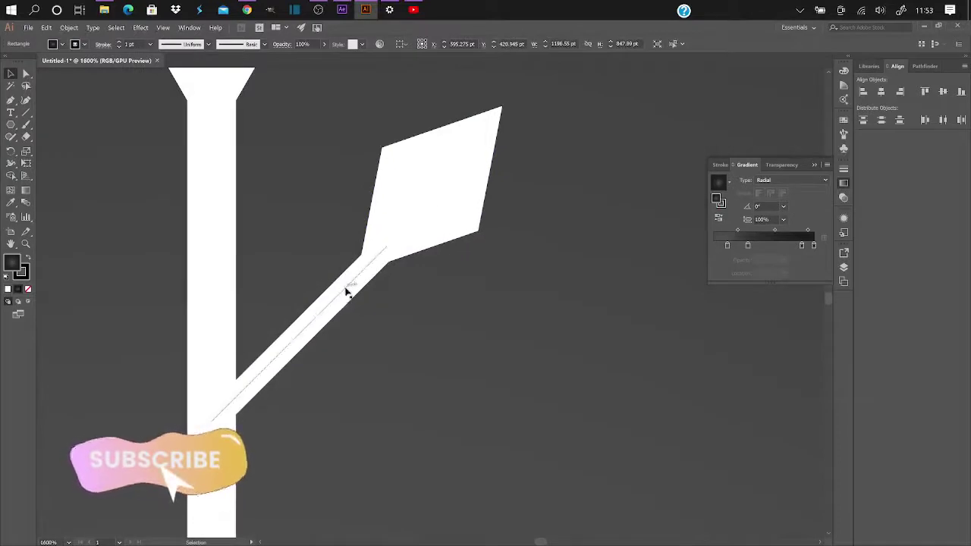
{"action": "left_click", "coordinate": [358, 276]}
{"action": "left_click_drag", "start_coordinate": [429, 183], "coordinate": [433, 187]}
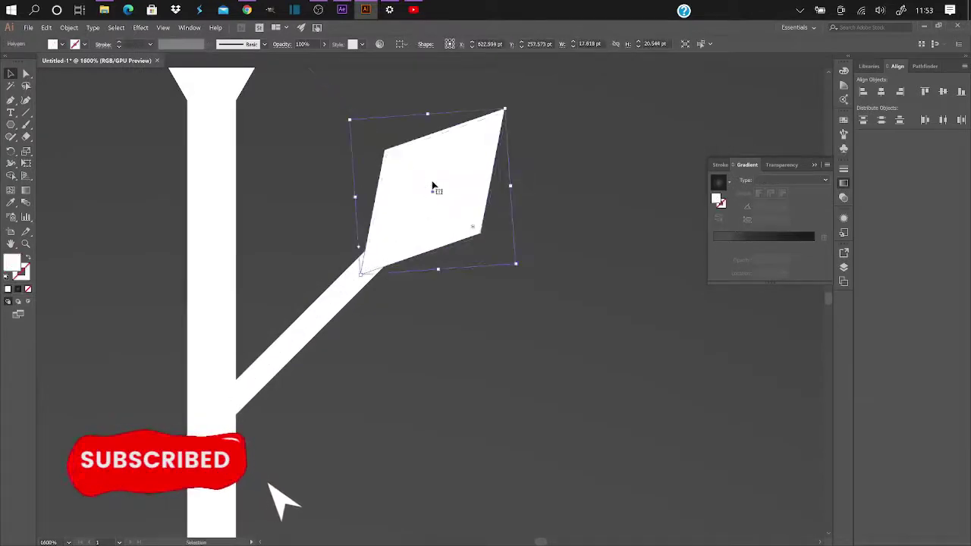
{"action": "left_click", "coordinate": [411, 325]}
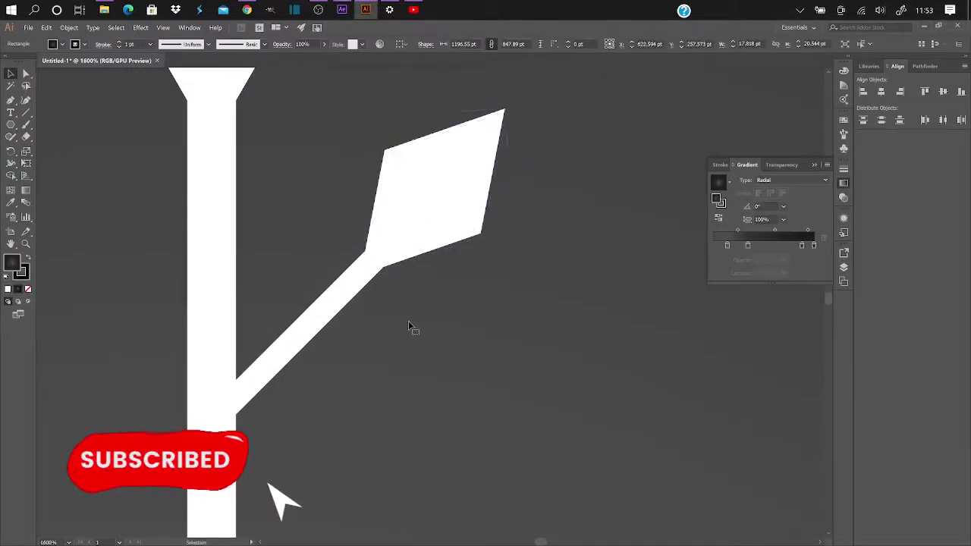
{"action": "left_click", "coordinate": [422, 202]}
{"action": "left_click_drag", "start_coordinate": [506, 106], "coordinate": [507, 112]}
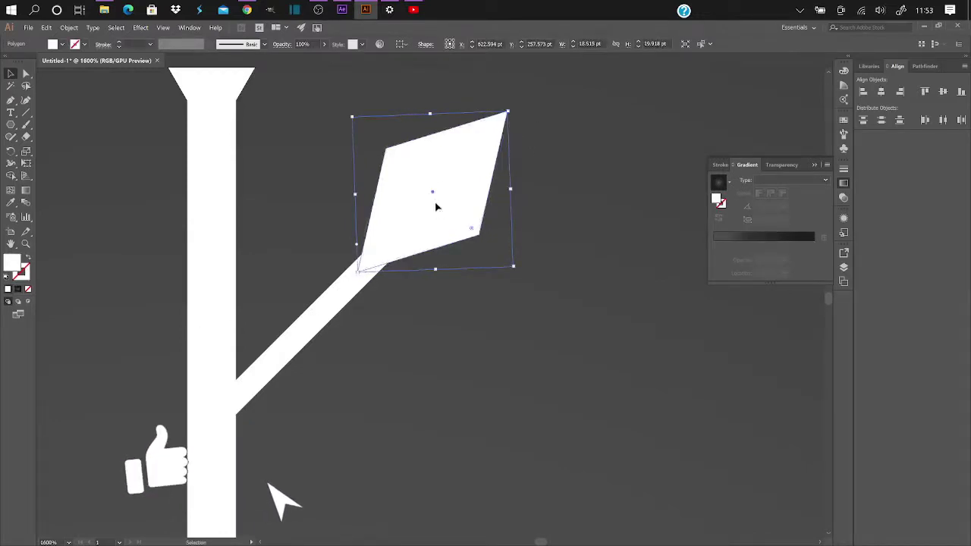
{"action": "left_click_drag", "start_coordinate": [433, 202], "coordinate": [442, 210]}
{"action": "left_click", "coordinate": [530, 179]}
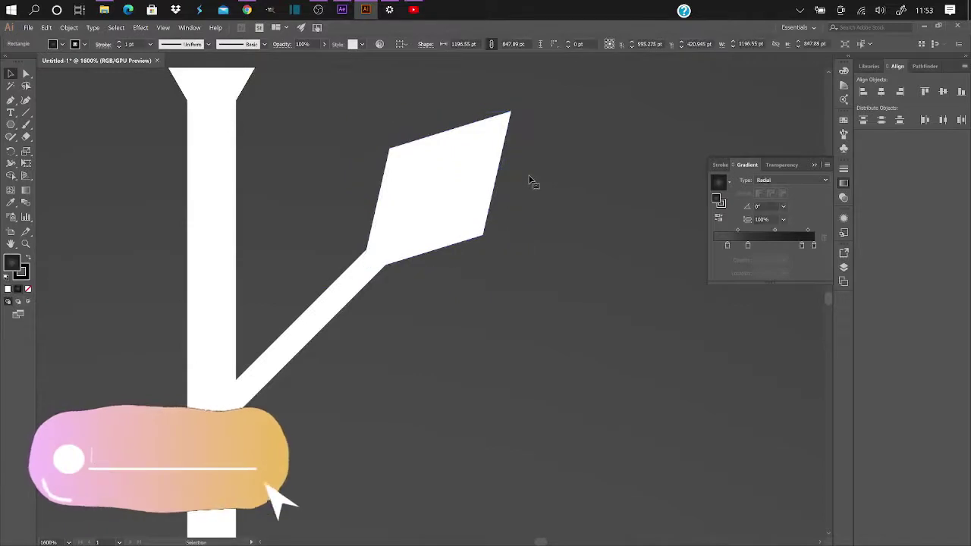
Step: Select the leaf together with the branch, about 37.0 x 38.4 pt
{"action": "scroll", "coordinate": [357, 286], "scroll_direction": "down", "scroll_amount": 2}
{"action": "scroll", "coordinate": [357, 284], "scroll_direction": "down", "scroll_amount": 2}
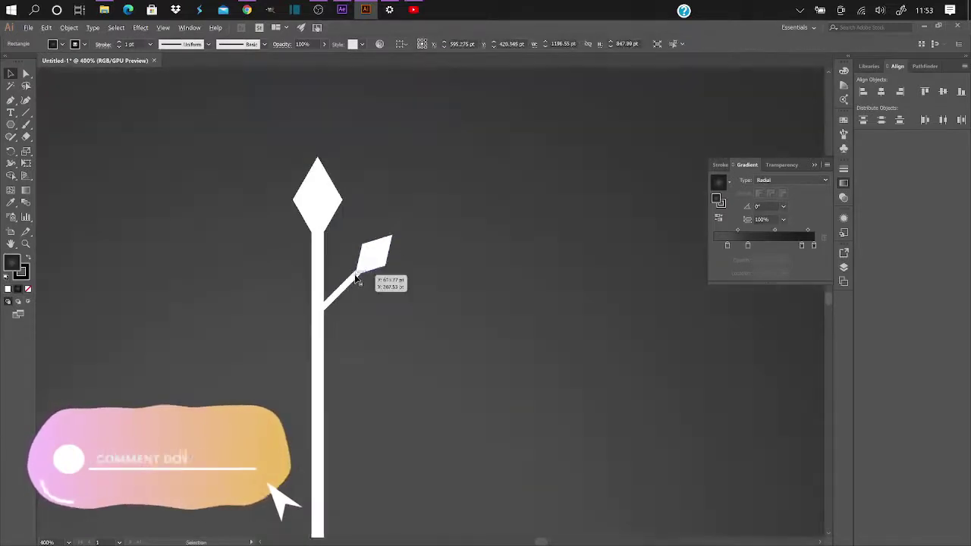
{"action": "left_click", "coordinate": [373, 221]}
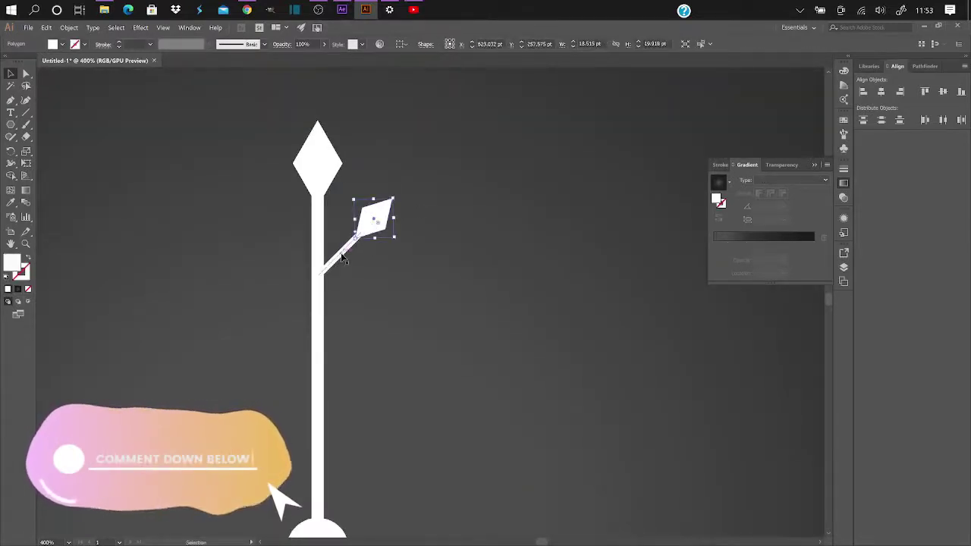
{"action": "left_click", "coordinate": [345, 249], "text": "shift"}
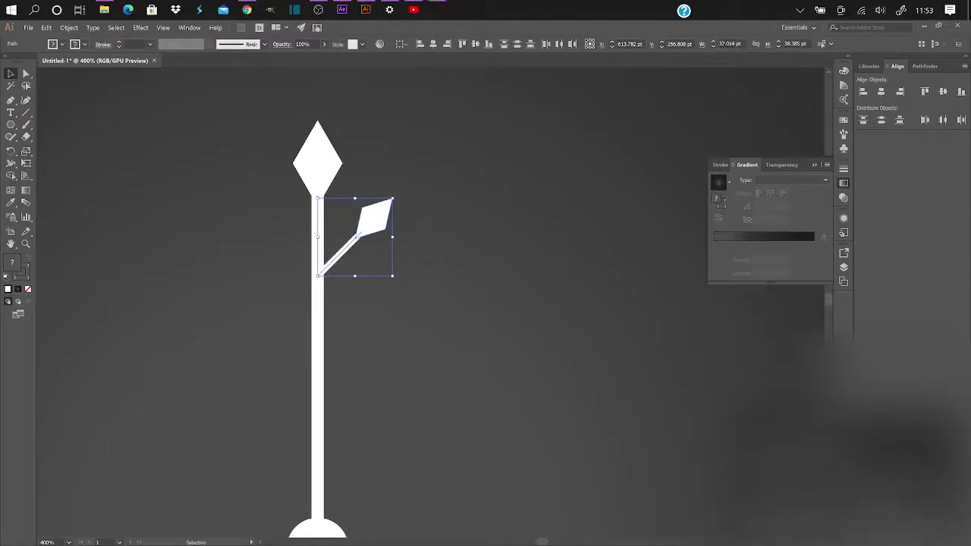
Step: Alt-drag a duplicate of the leaf branch about 27.75 pt straight below the original
{"action": "left_click_drag", "start_coordinate": [370, 232], "coordinate": [370, 285]}
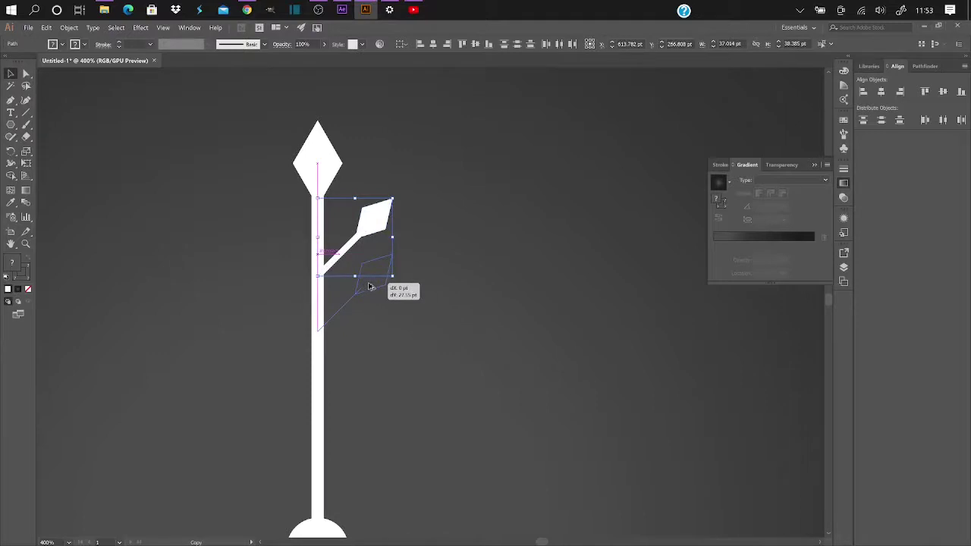
{"action": "left_click_drag", "start_coordinate": [370, 287], "coordinate": [371, 287]}
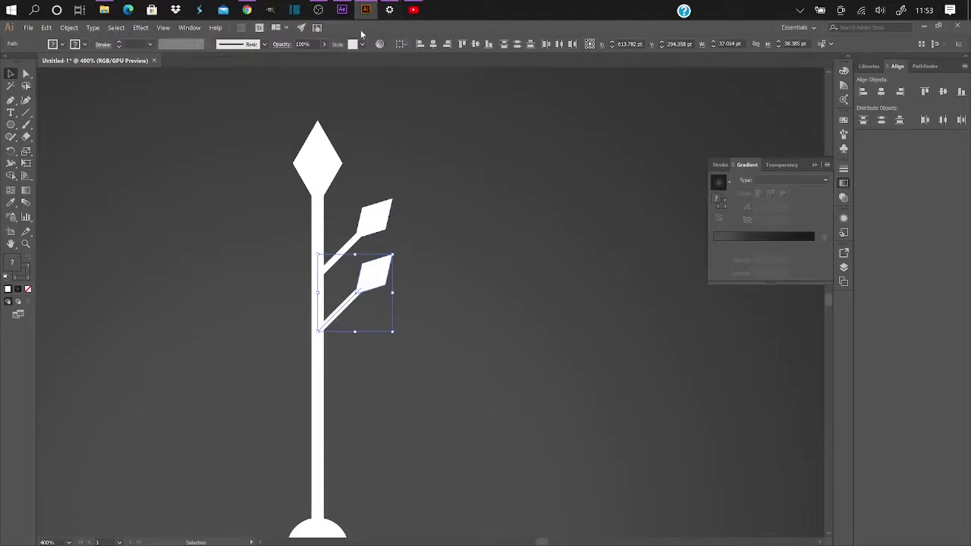
{"action": "left_click", "coordinate": [104, 9]}
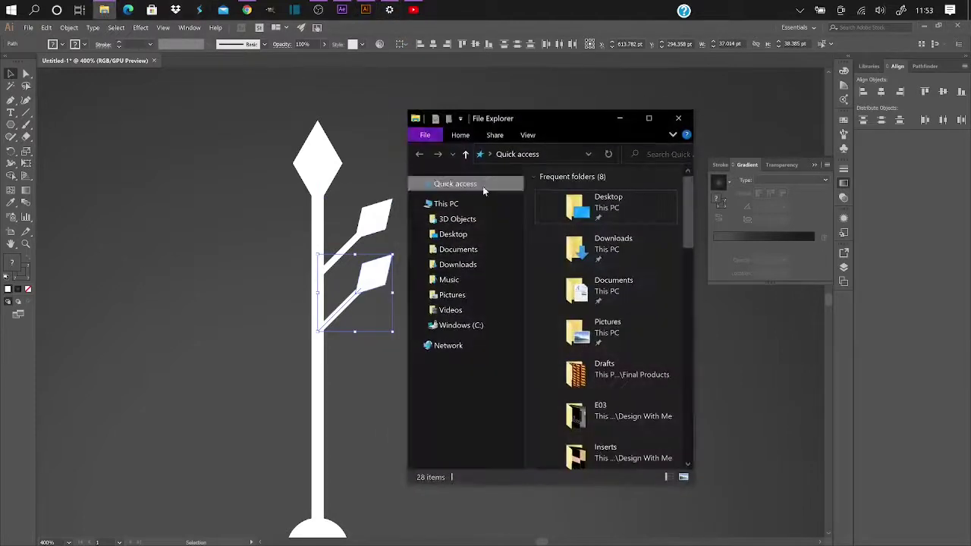
{"action": "double_click", "coordinate": [610, 331]}
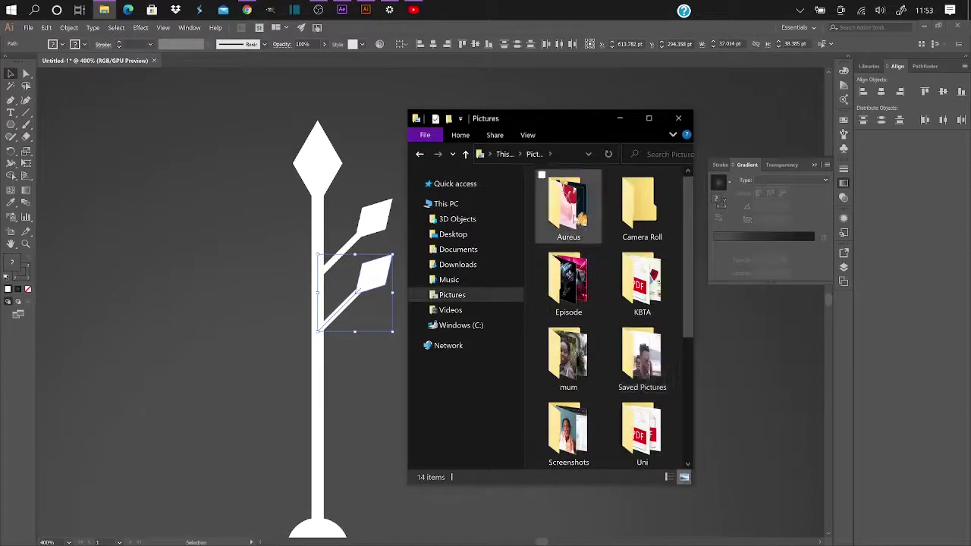
{"action": "double_click", "coordinate": [568, 205]}
{"action": "double_click", "coordinate": [642, 203]}
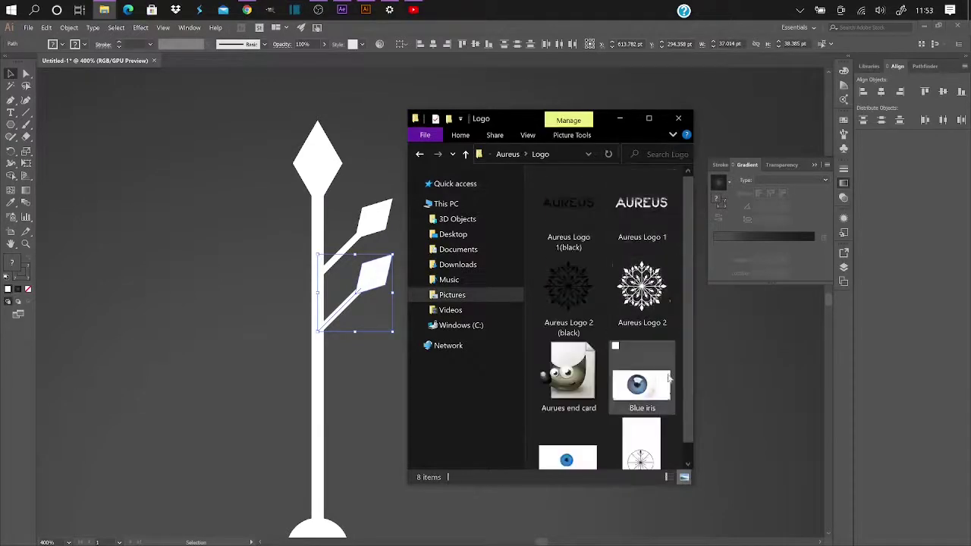
{"action": "left_click", "coordinate": [620, 119]}
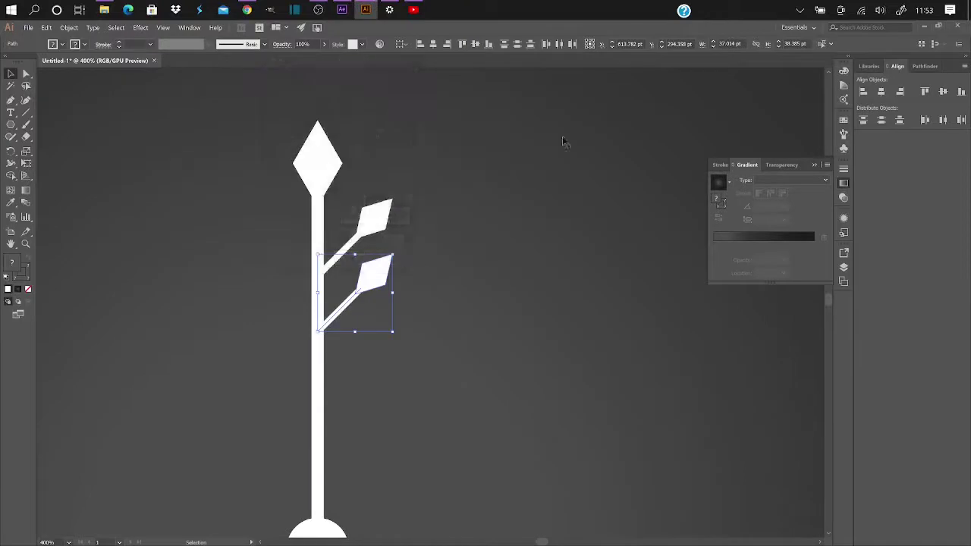
Step: Delete the upper diamond leaf and move its bare branch higher up the stem
{"action": "left_click", "coordinate": [374, 226]}
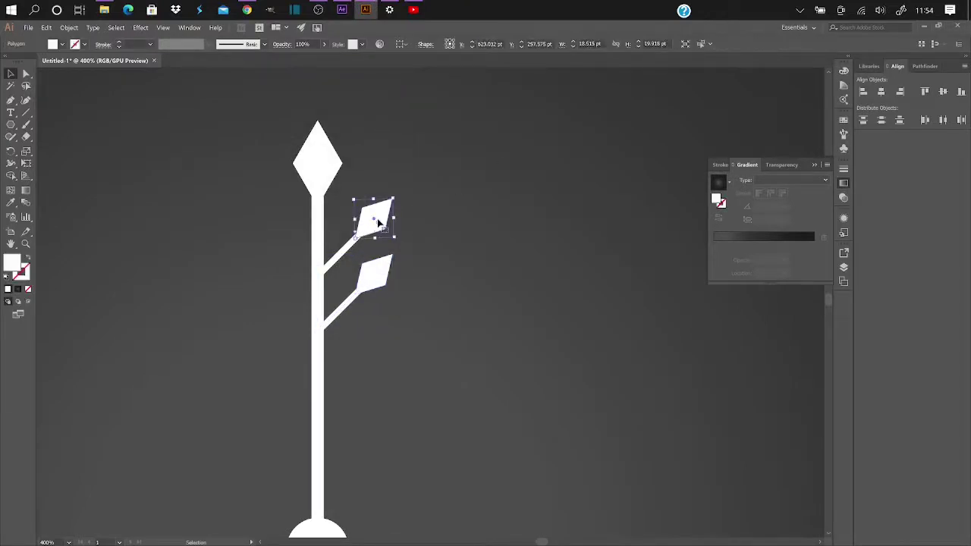
{"action": "key", "text": "Delete"}
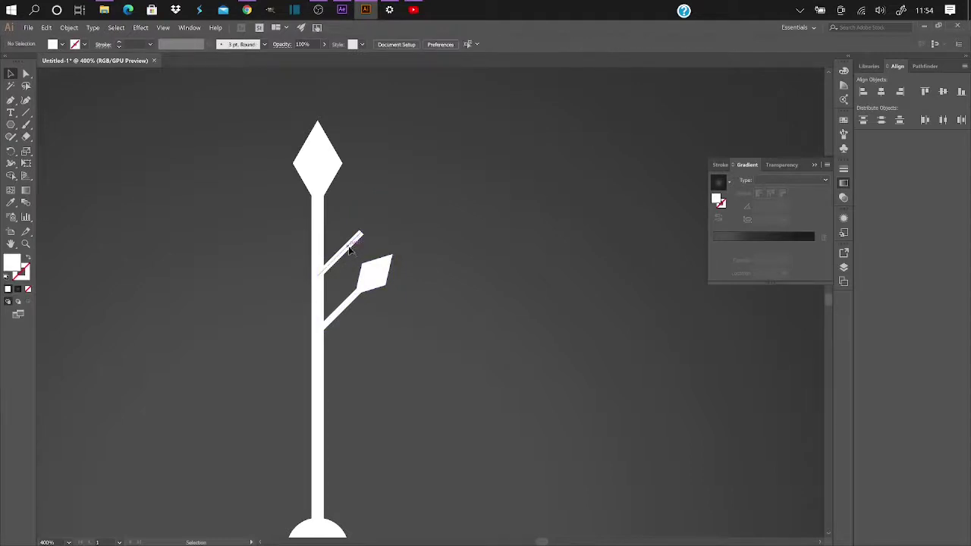
{"action": "left_click_drag", "start_coordinate": [349, 250], "coordinate": [346, 203]}
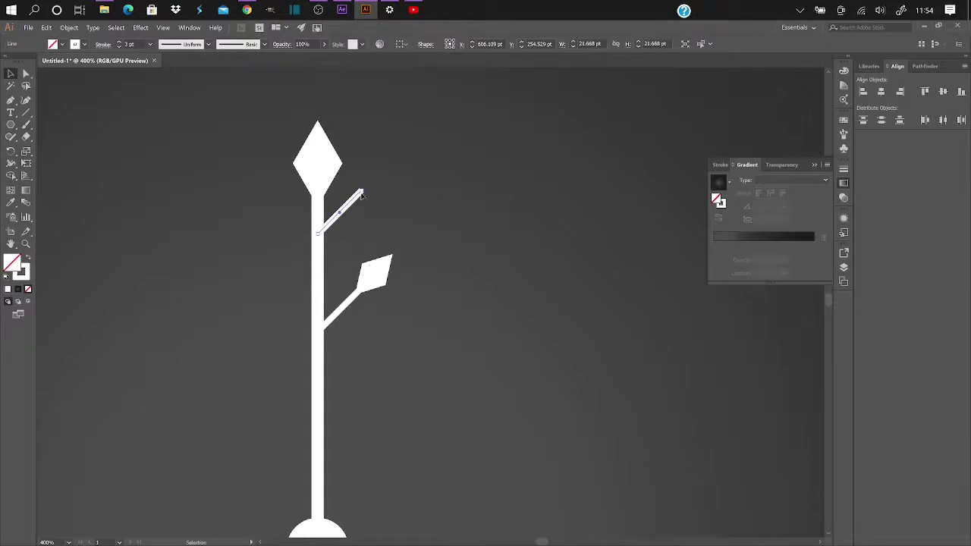
Step: Rotate the upper branch steeper about its lower end and Alt-drag a copy lower on the stem
{"action": "key", "text": "r"}
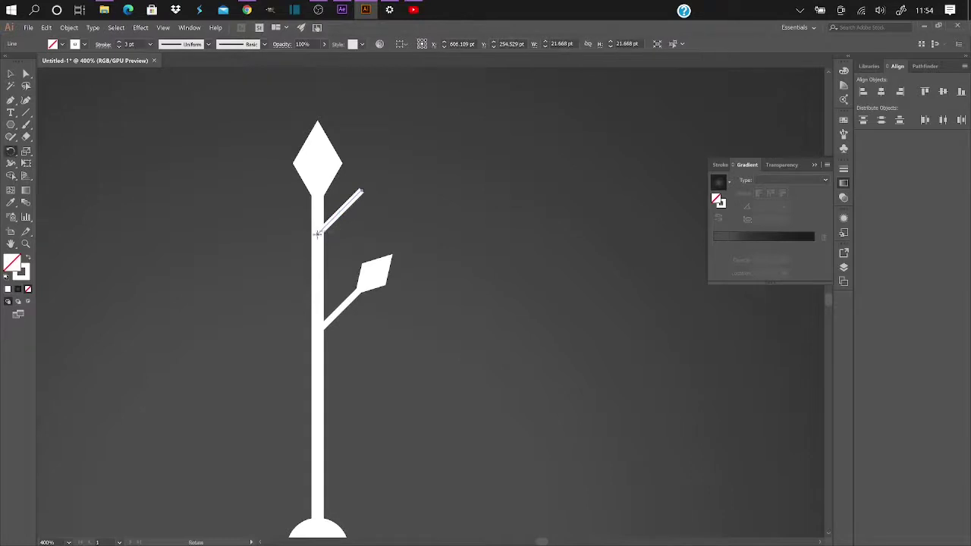
{"action": "left_click", "coordinate": [317, 235]}
{"action": "left_click_drag", "start_coordinate": [361, 193], "coordinate": [359, 183]}
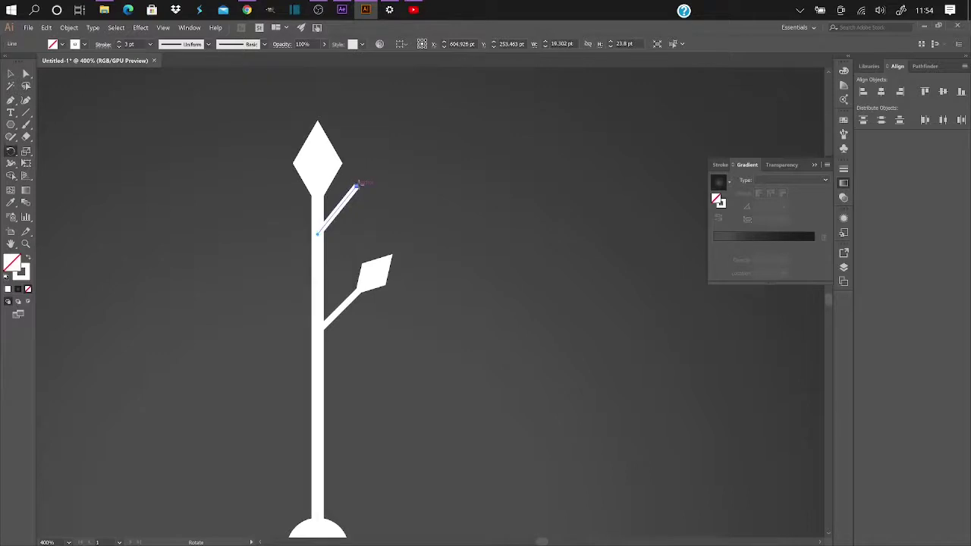
{"action": "left_click_drag", "start_coordinate": [358, 184], "coordinate": [353, 184]}
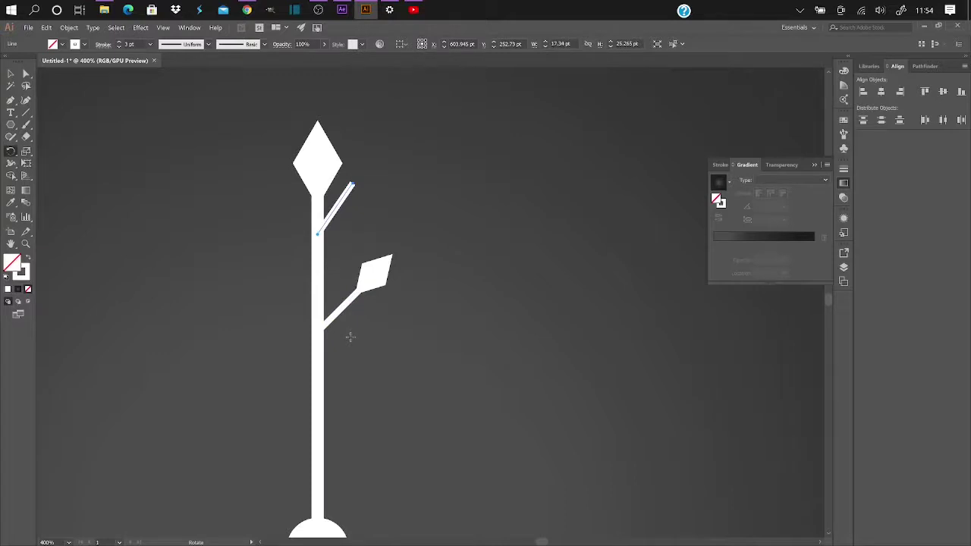
{"action": "left_click", "coordinate": [12, 73]}
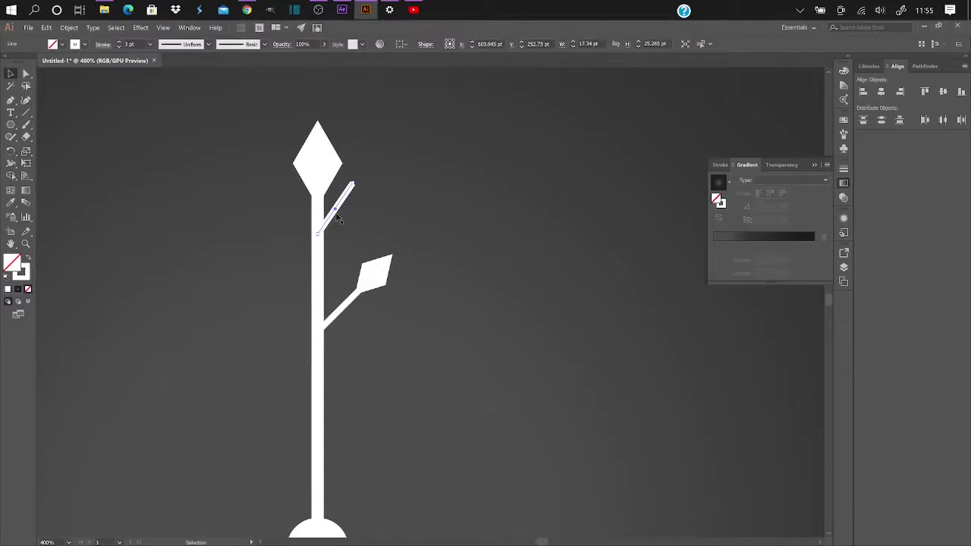
{"action": "left_click_drag", "start_coordinate": [339, 220], "coordinate": [392, 238]}
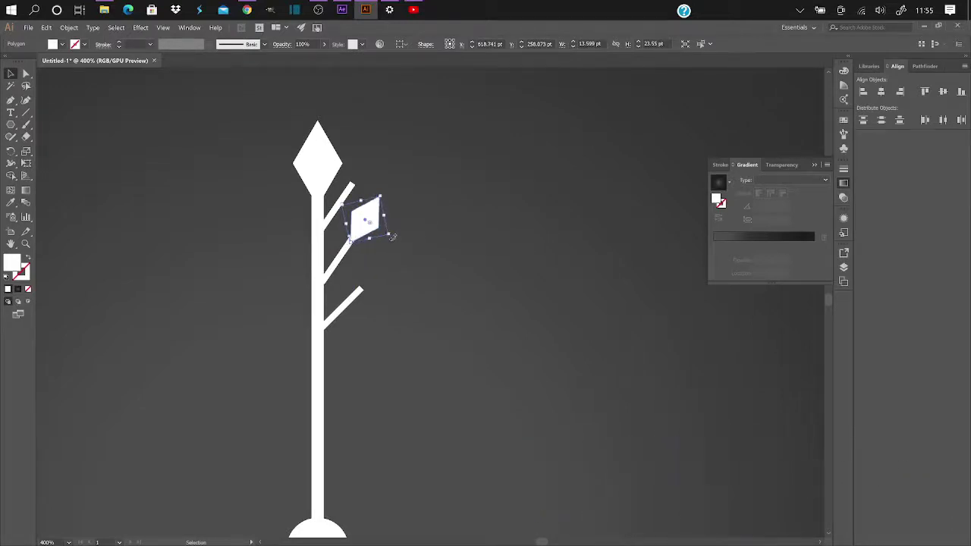
Step: Zoom in and reposition a copy of the thin branch line under the diamond leaf
{"action": "key", "text": "a"}
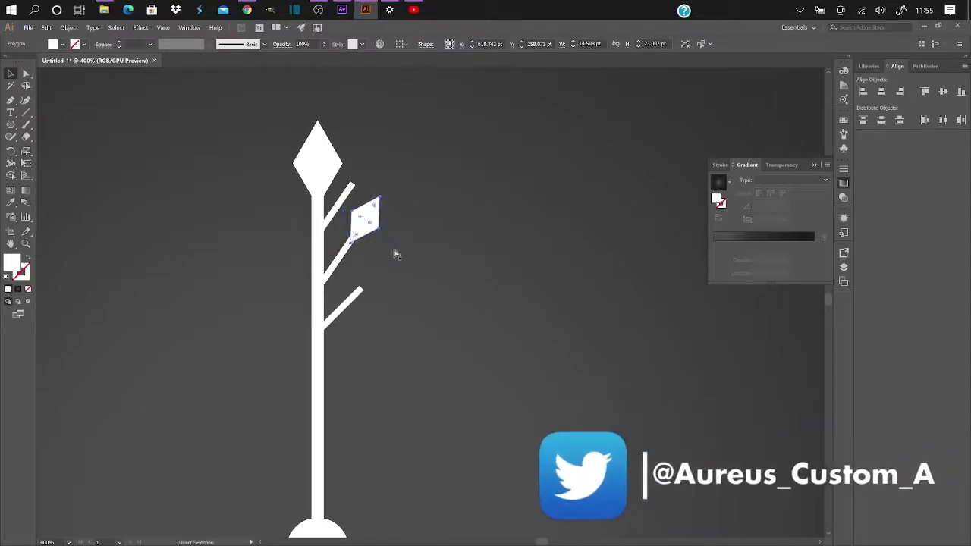
{"action": "key", "text": "v"}
{"action": "scroll", "coordinate": [346, 261], "scroll_direction": "up", "scroll_amount": 4}
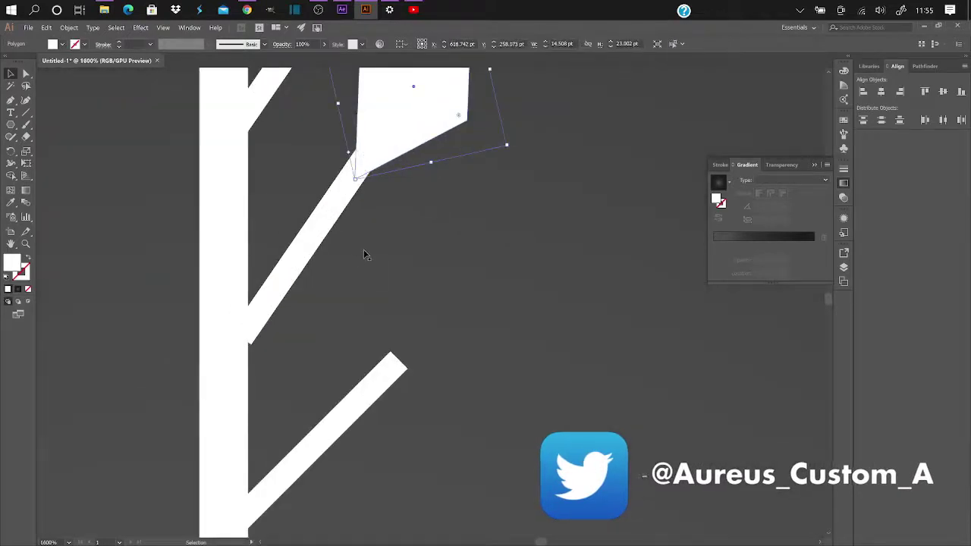
{"action": "scroll", "coordinate": [363, 255], "scroll_direction": "up", "scroll_amount": 2}
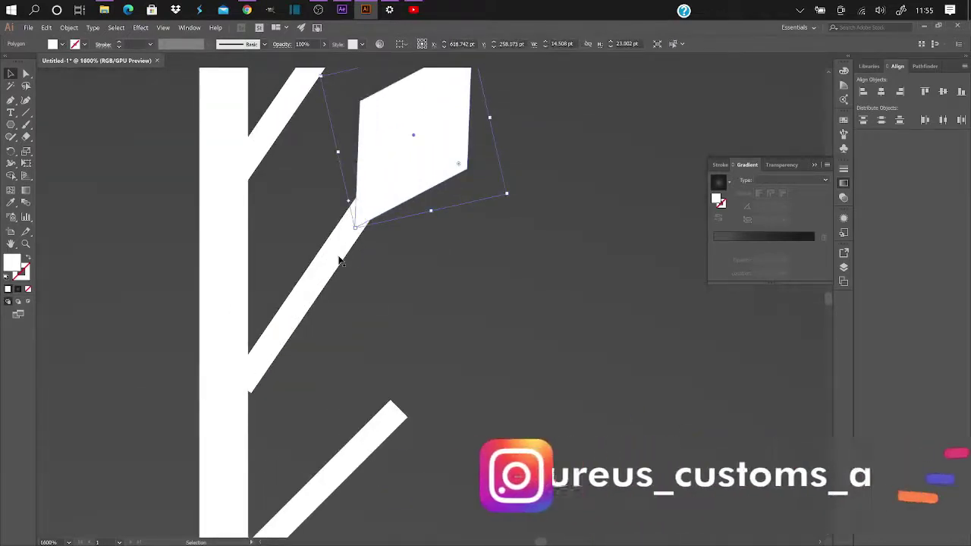
{"action": "key", "text": "ctrl+f"}
{"action": "left_click_drag", "start_coordinate": [331, 262], "coordinate": [326, 270]}
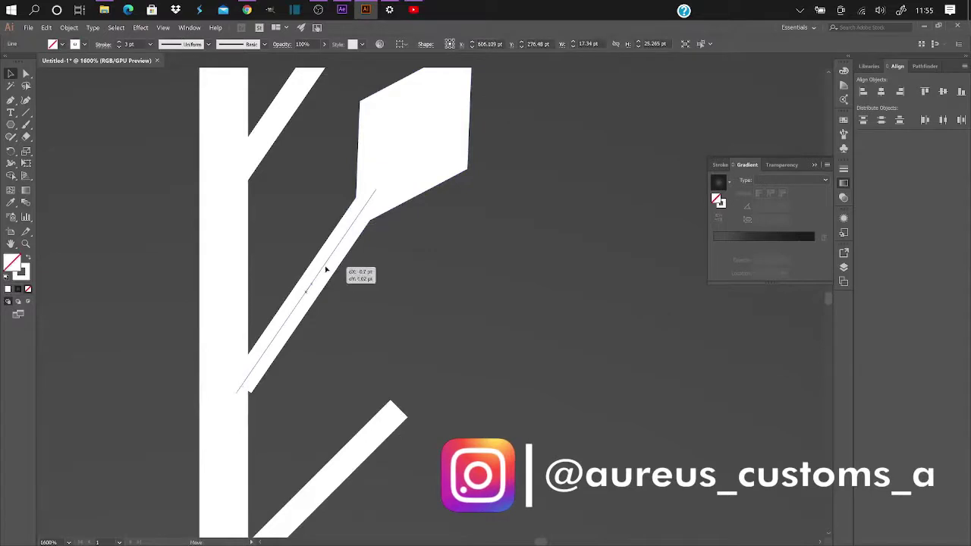
Step: Rotate the diamond leaf to line up with its branch and nudge it slightly down
{"action": "left_click", "coordinate": [432, 144]}
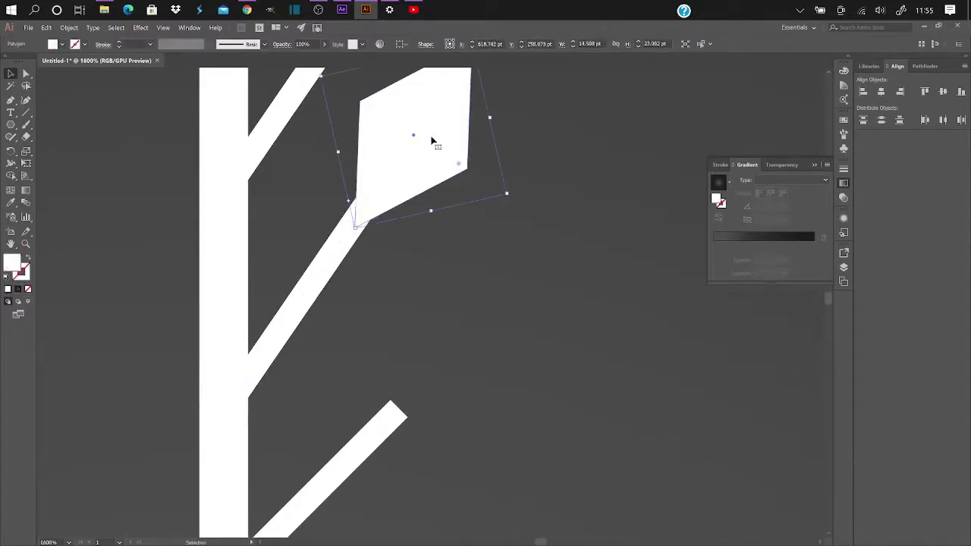
{"action": "scroll", "coordinate": [423, 184], "scroll_direction": "up", "scroll_amount": 2}
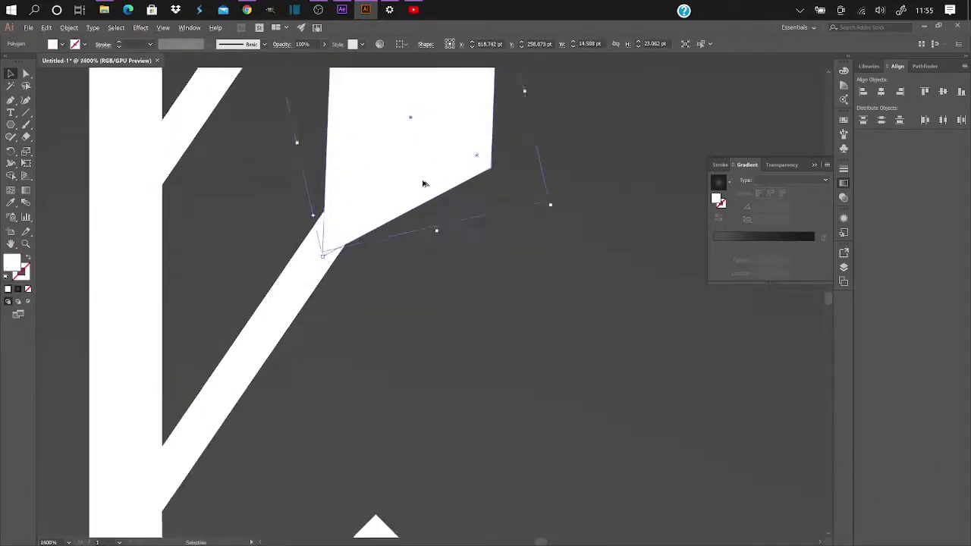
{"action": "scroll", "coordinate": [423, 184], "scroll_direction": "down", "scroll_amount": 3}
{"action": "scroll", "coordinate": [423, 184], "scroll_direction": "up", "scroll_amount": 3}
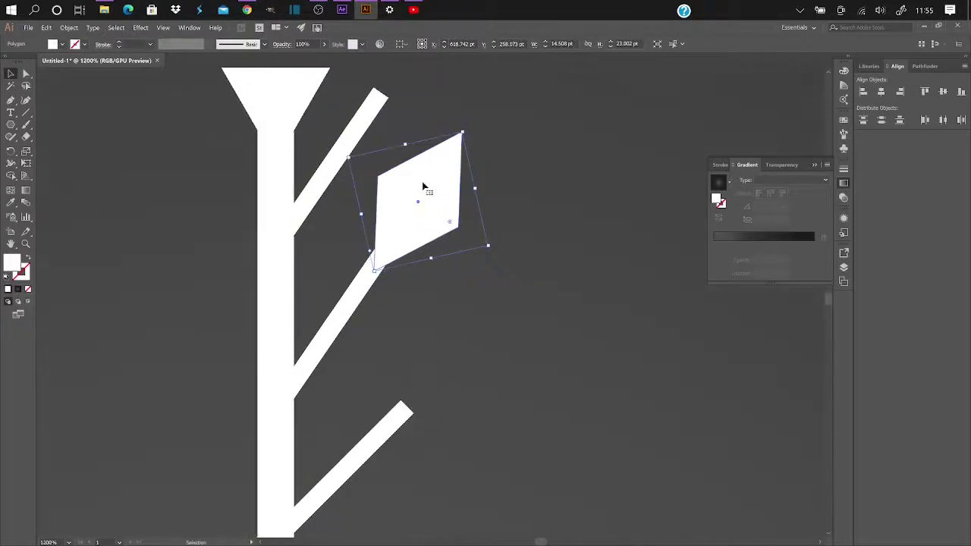
{"action": "left_click_drag", "start_coordinate": [442, 213], "coordinate": [440, 214]}
{"action": "left_click", "coordinate": [527, 148]}
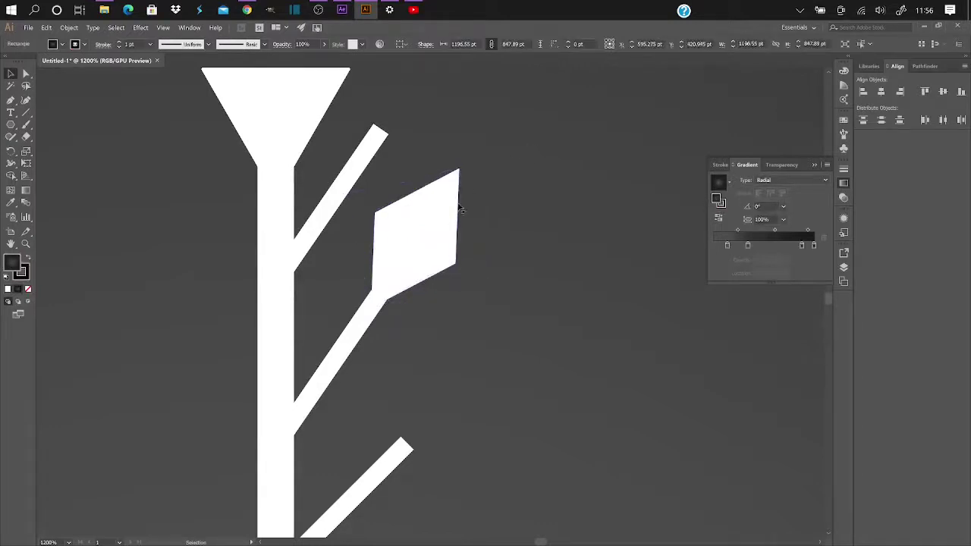
{"action": "left_click", "coordinate": [441, 226]}
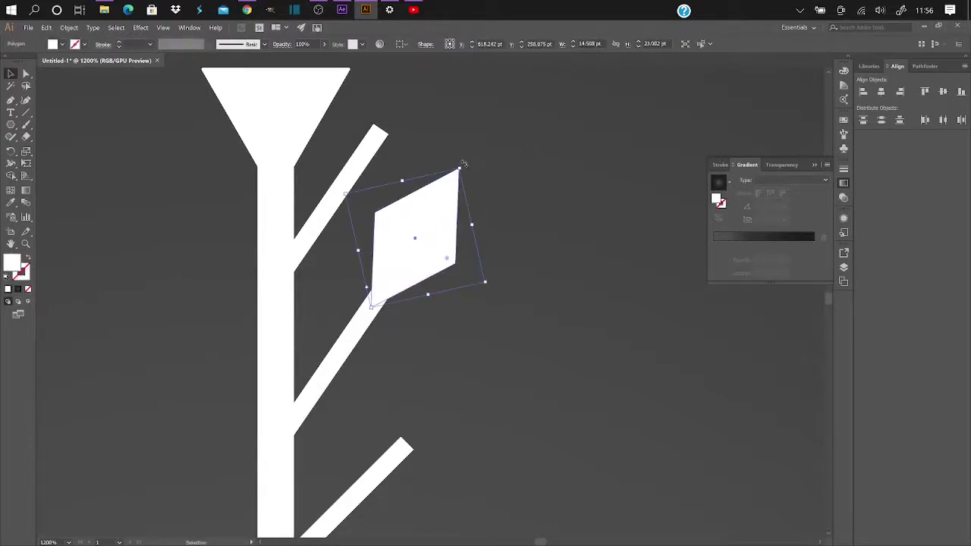
{"action": "left_click_drag", "start_coordinate": [463, 164], "coordinate": [465, 165]}
{"action": "left_click_drag", "start_coordinate": [446, 204], "coordinate": [444, 211]}
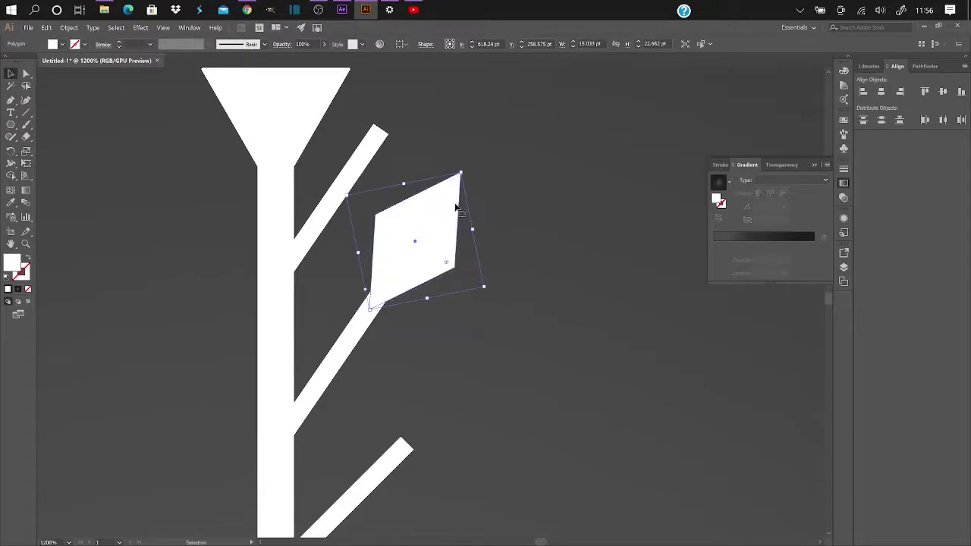
{"action": "left_click", "coordinate": [515, 202]}
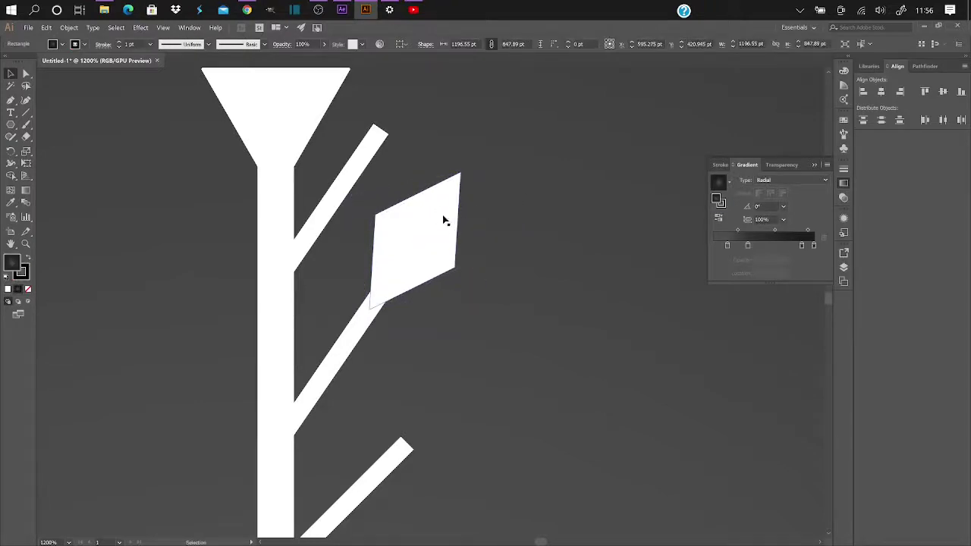
Step: Fine-tune the leaf to about 11° rotation on its branch, then zoom back out
{"action": "left_click", "coordinate": [443, 219]}
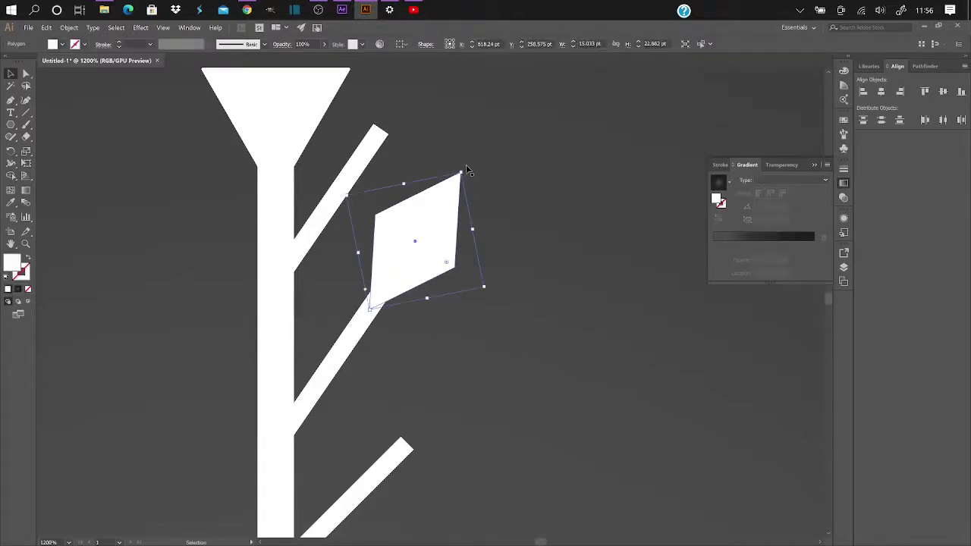
{"action": "left_click_drag", "start_coordinate": [463, 167], "coordinate": [464, 172]}
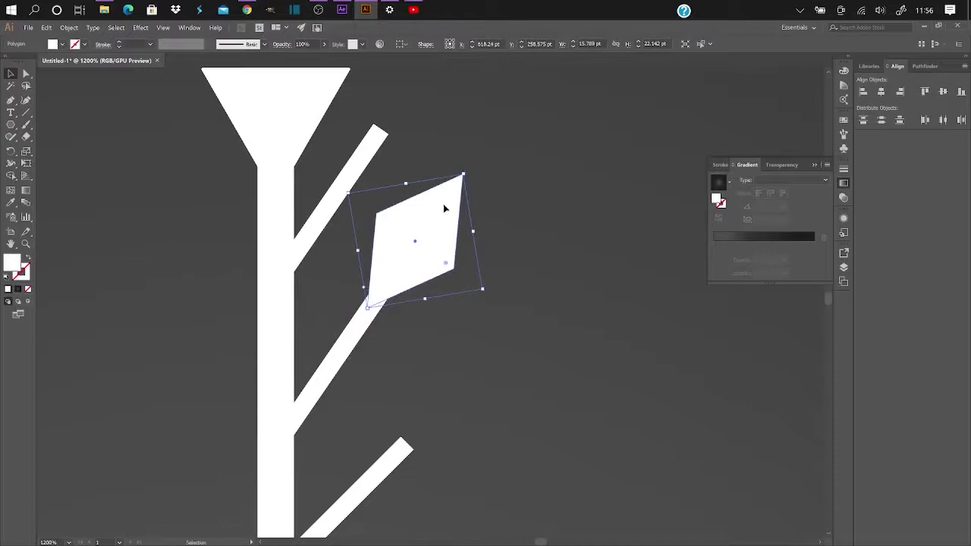
{"action": "left_click_drag", "start_coordinate": [444, 209], "coordinate": [445, 210]}
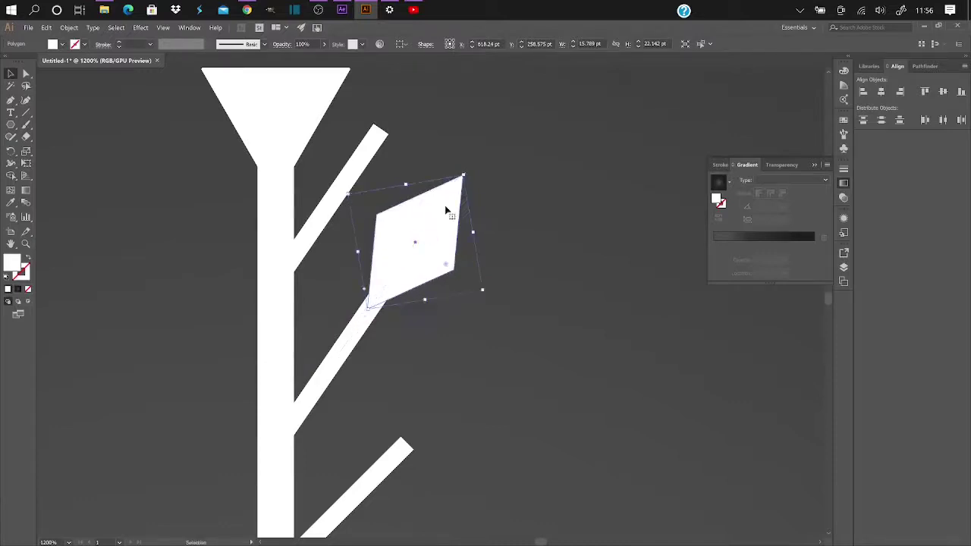
{"action": "left_click", "coordinate": [452, 339]}
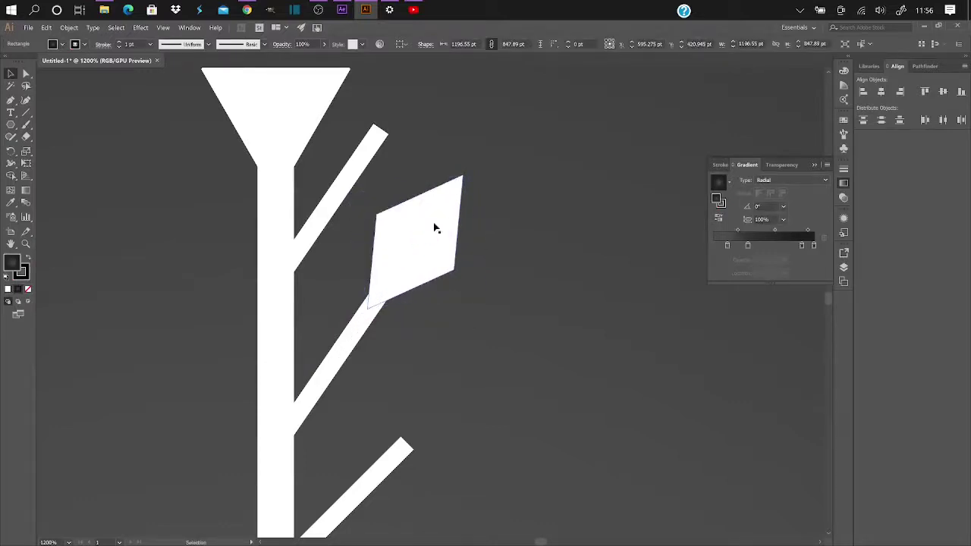
{"action": "left_click", "coordinate": [414, 242]}
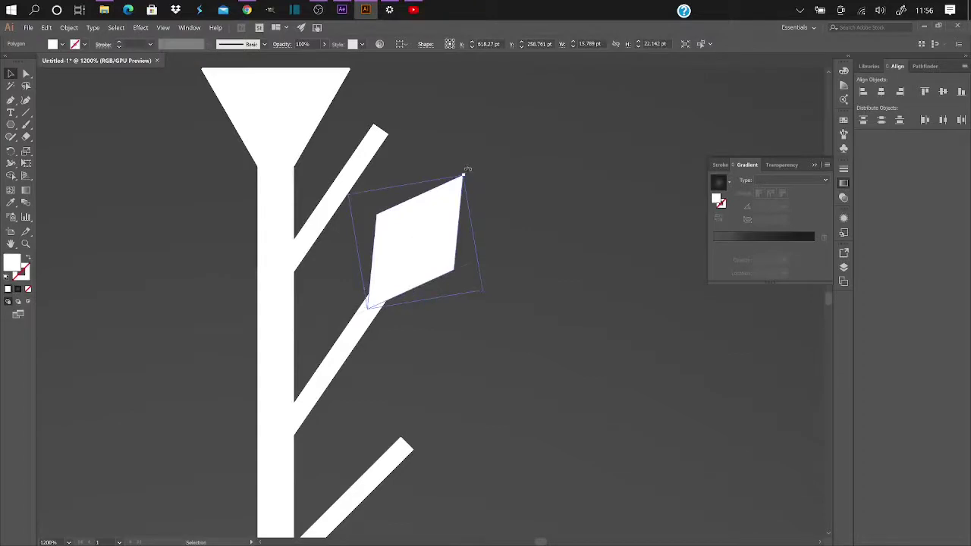
{"action": "left_click_drag", "start_coordinate": [468, 168], "coordinate": [468, 167]}
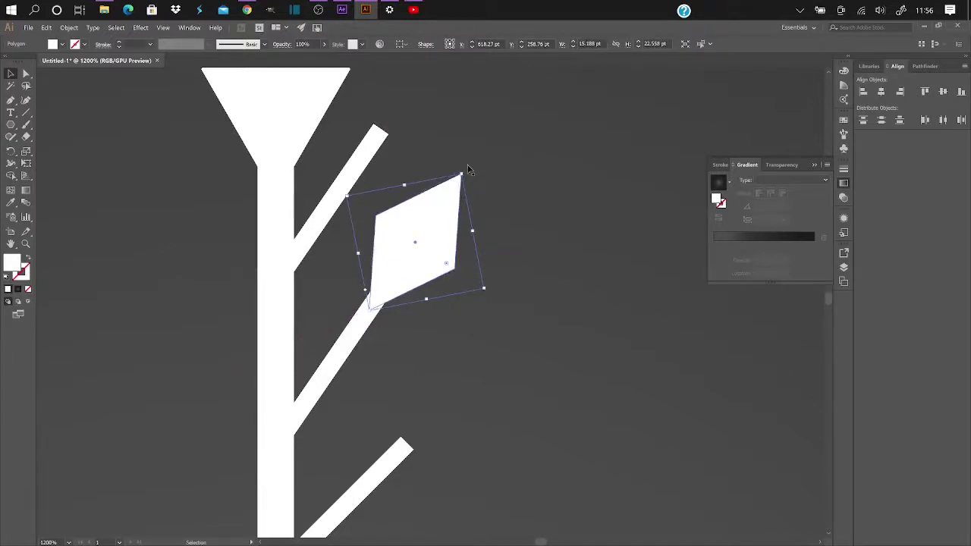
{"action": "left_click", "coordinate": [554, 218]}
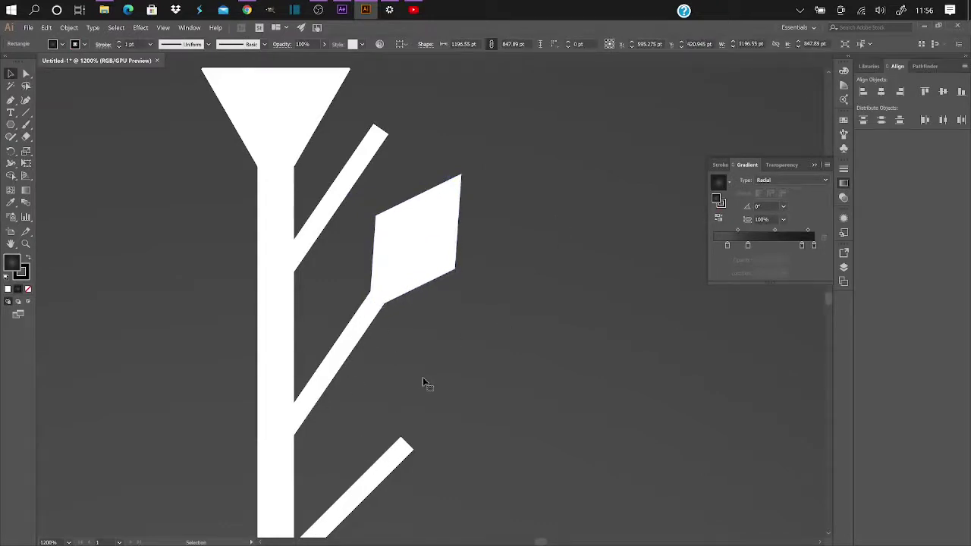
{"action": "scroll", "coordinate": [422, 377], "scroll_direction": "down", "scroll_amount": 2}
{"action": "scroll", "coordinate": [477, 355], "scroll_direction": "down", "scroll_amount": 1}
{"action": "scroll", "coordinate": [478, 355], "scroll_direction": "down", "scroll_amount": 3}
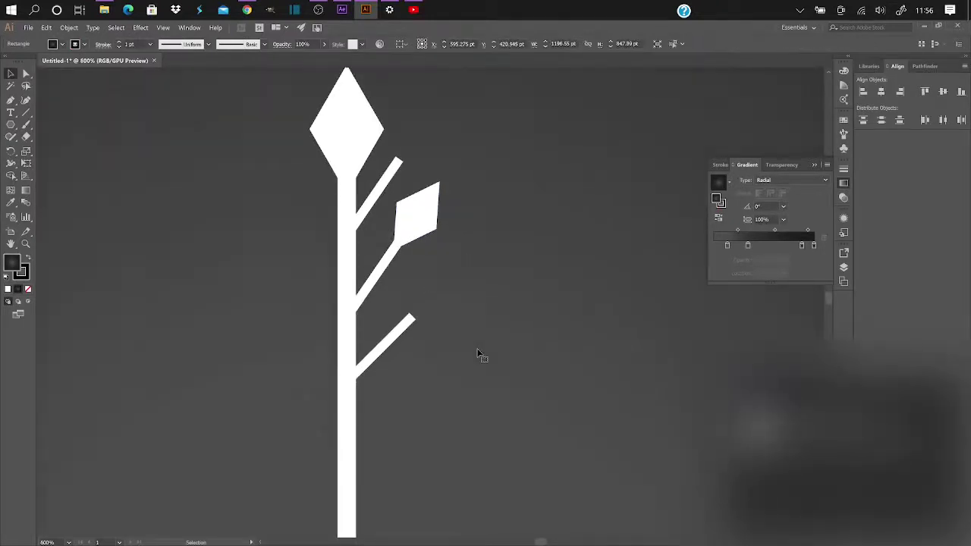
Step: Delete the lowest bare branch, check the reference logo folder, and select the leaf with its branch
{"action": "key", "text": "Delete"}
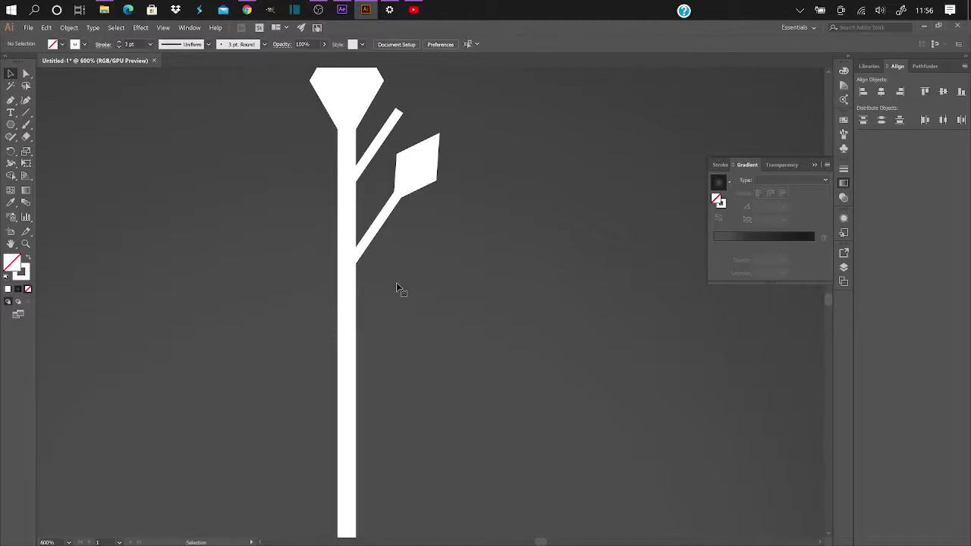
{"action": "left_click", "coordinate": [105, 10]}
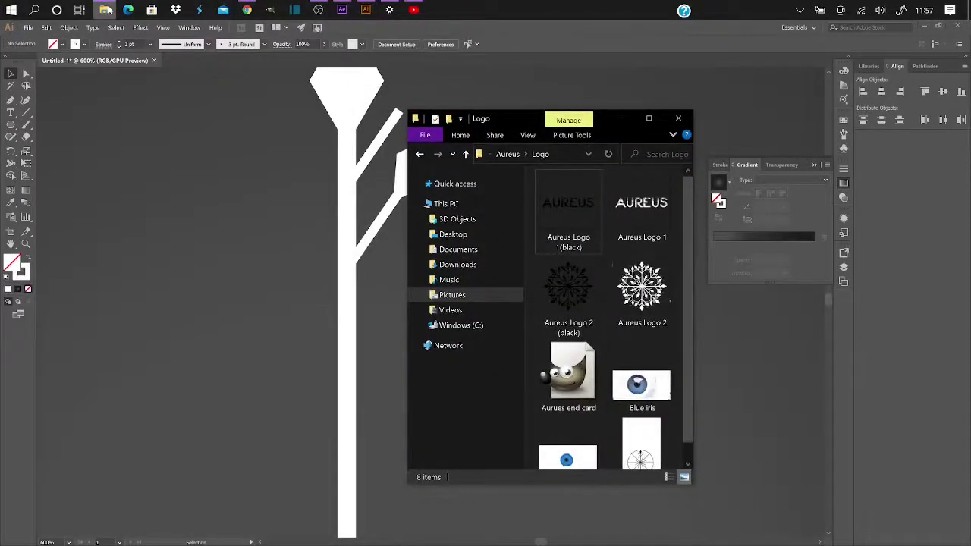
{"action": "left_click", "coordinate": [105, 10]}
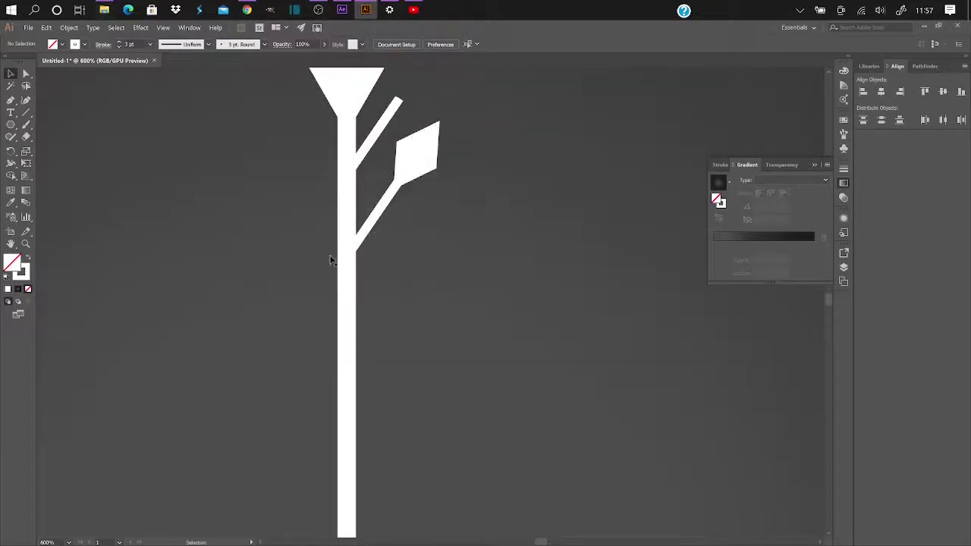
{"action": "scroll", "coordinate": [330, 260], "scroll_direction": "down", "scroll_amount": 2}
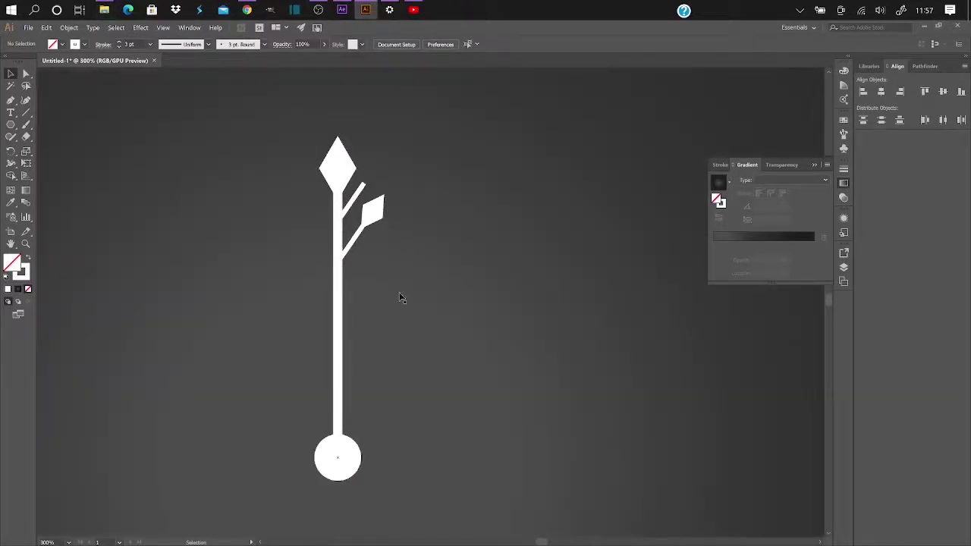
{"action": "left_click", "coordinate": [372, 225]}
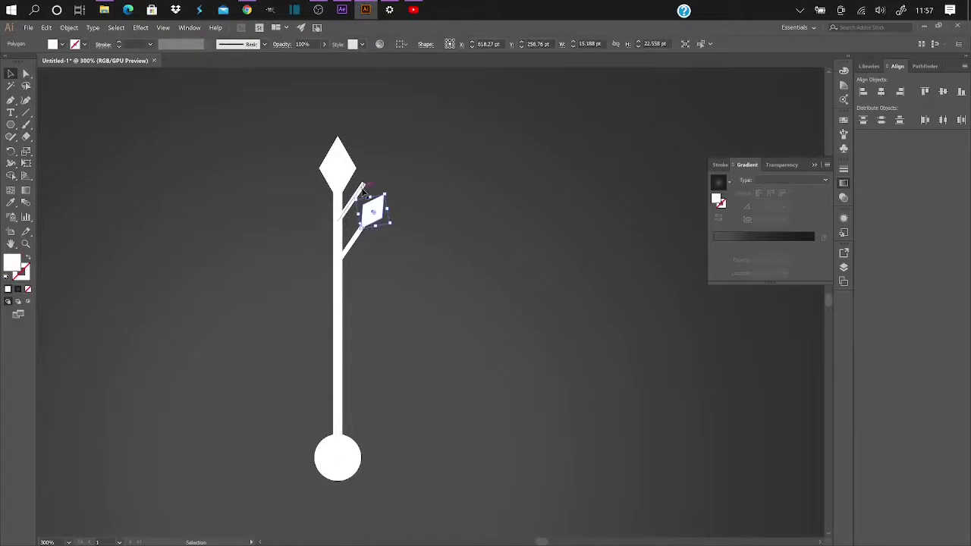
{"action": "left_click", "coordinate": [355, 244], "text": "shift"}
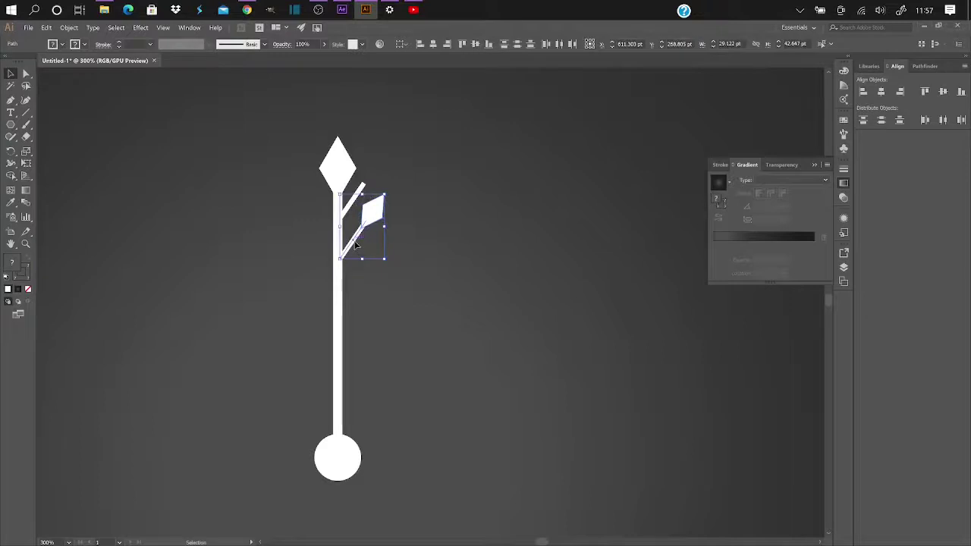
Step: Move the leaf and its branch down the stem; try shifting the bare branch, then undo
{"action": "left_click_drag", "start_coordinate": [355, 244], "coordinate": [355, 274]}
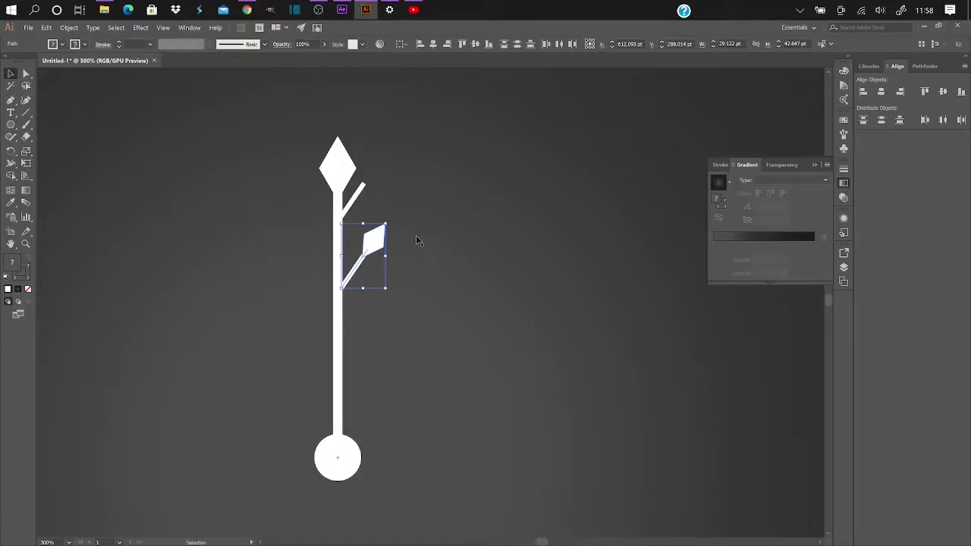
{"action": "left_click", "coordinate": [360, 194]}
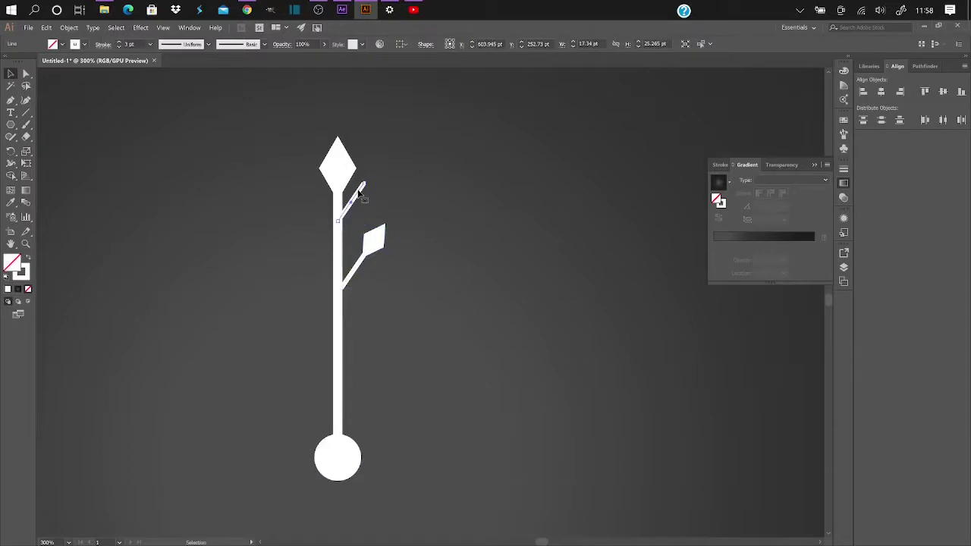
{"action": "key", "text": "a"}
{"action": "left_click_drag", "start_coordinate": [359, 193], "coordinate": [358, 225]}
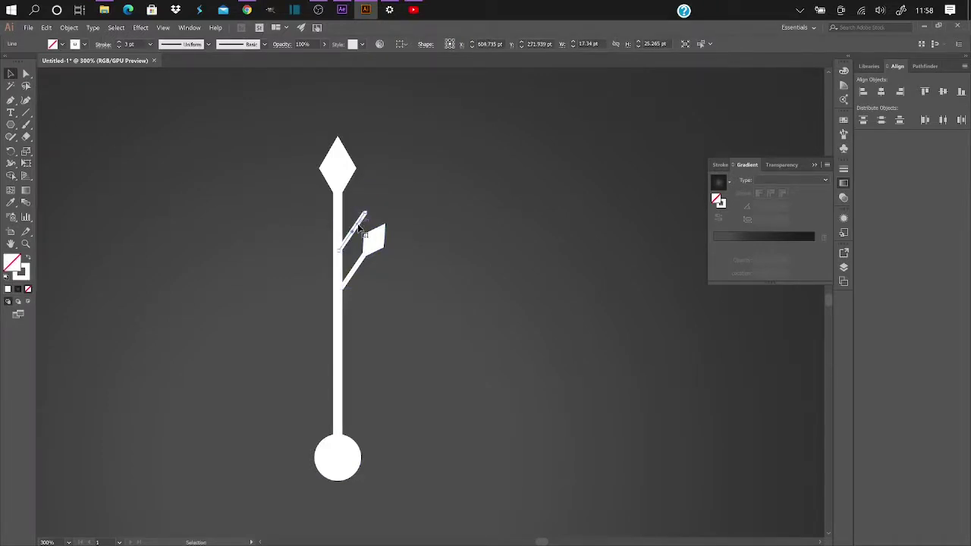
{"action": "key", "text": "a"}
{"action": "key", "text": "ctrl+z"}
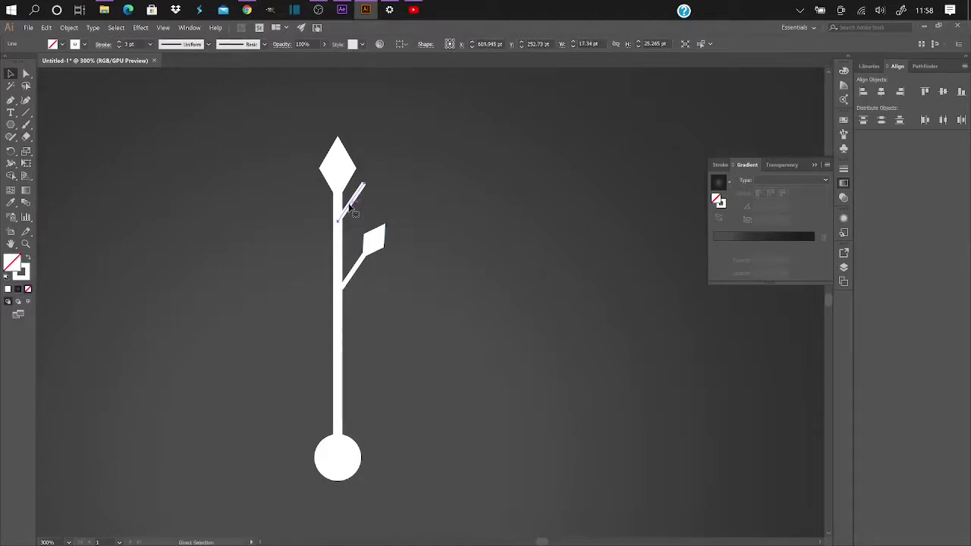
{"action": "key", "text": "v"}
Step: Alt-drag a copy of the upper bare branch onto the lower stem and nudge the leaf's branch line
{"action": "left_click_drag", "start_coordinate": [359, 190], "coordinate": [361, 333]}
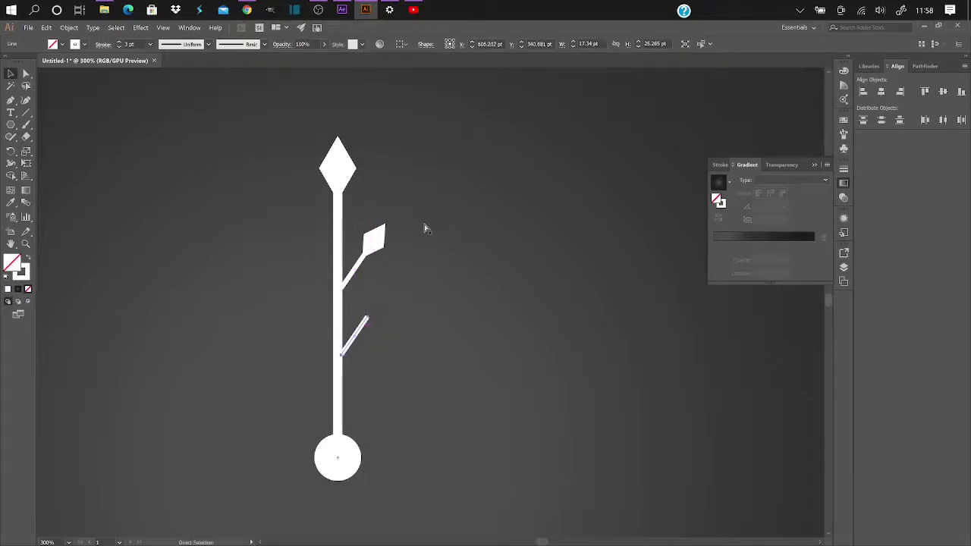
{"action": "key", "text": "ctrl+z"}
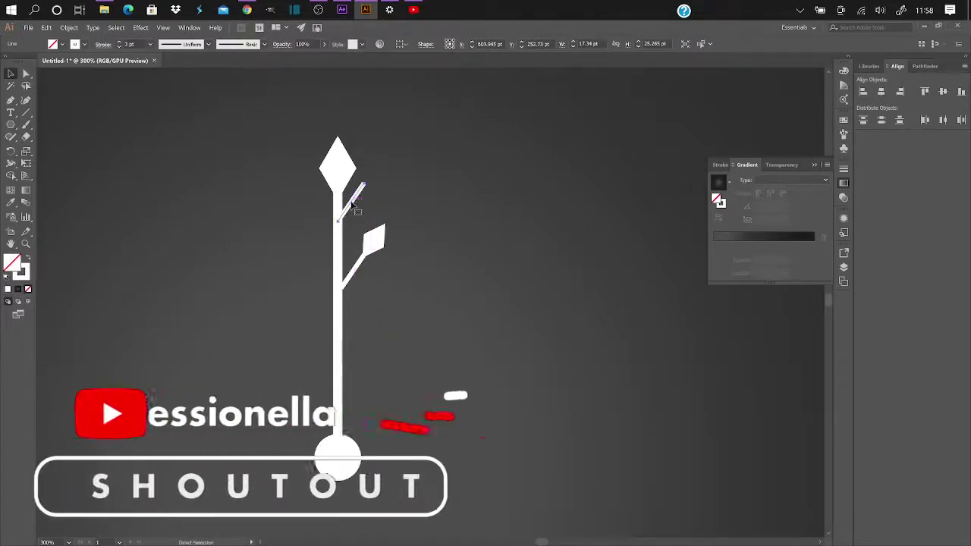
{"action": "key", "text": "a"}
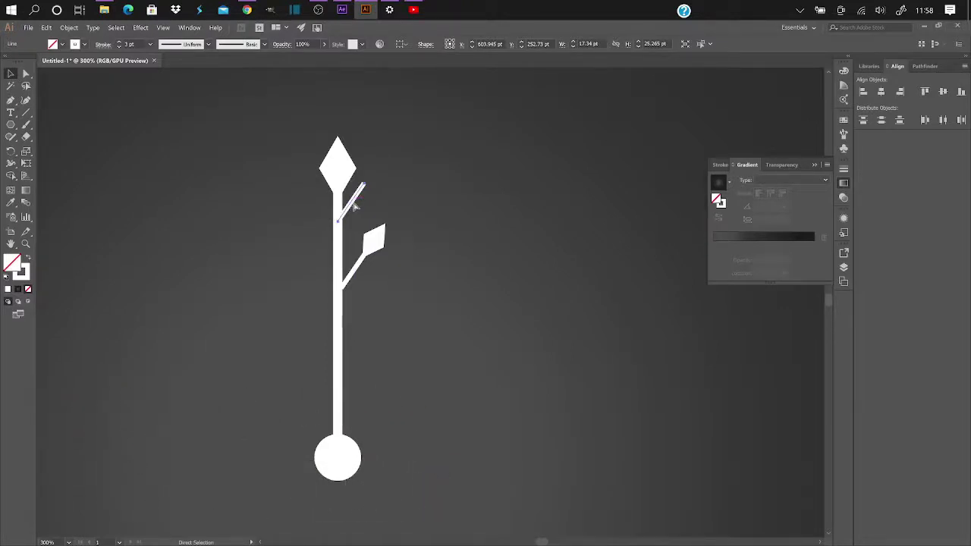
{"action": "left_click", "coordinate": [351, 199]}
{"action": "left_click_drag", "start_coordinate": [351, 203], "coordinate": [349, 344]}
{"action": "left_click", "coordinate": [207, 218]}
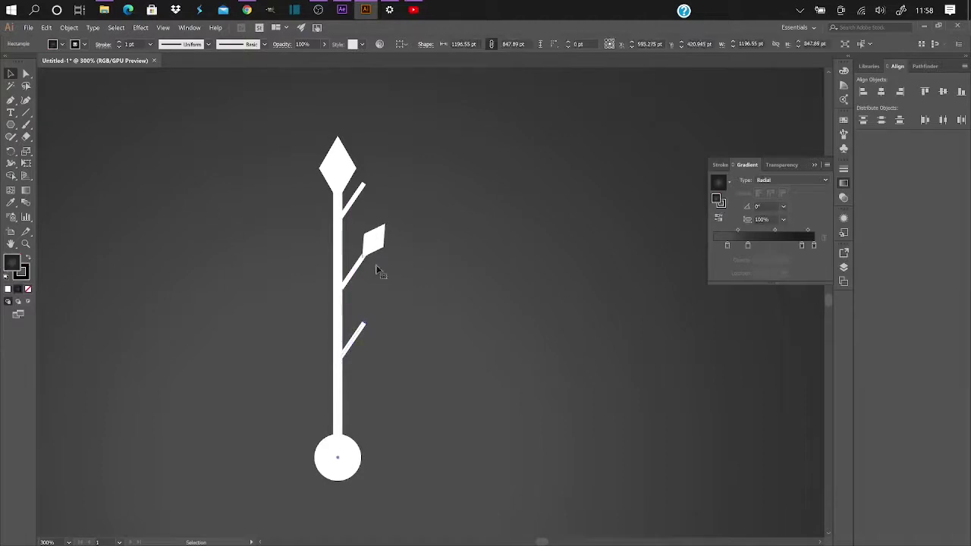
{"action": "mouse_move", "coordinate": [356, 265]}
{"action": "left_mouse_down"}
{"action": "mouse_move", "coordinate": [360, 295]}
{"action": "mouse_move", "coordinate": [358, 255]}
{"action": "left_mouse_up"}
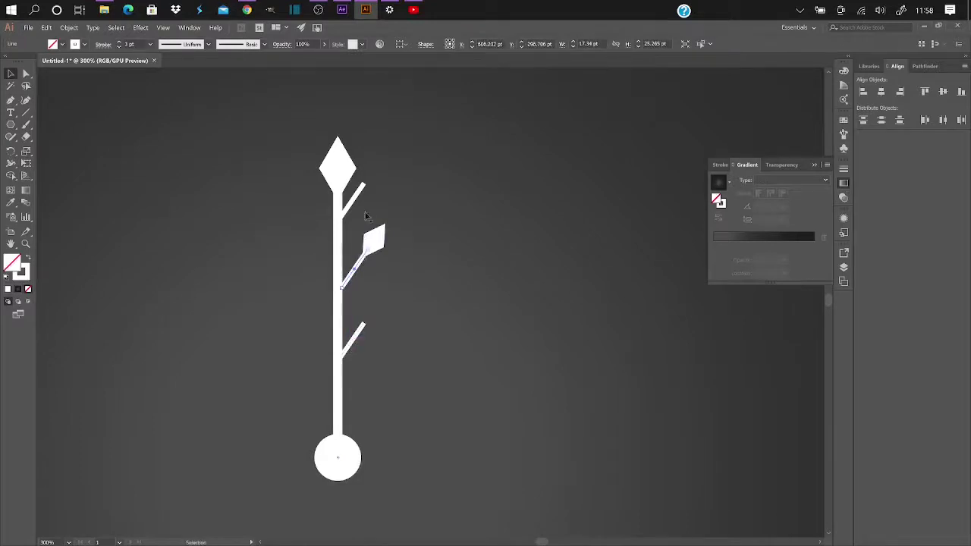
Step: Group the leaf with its branch, reposition it, and raise the lower bare branch beneath it
{"action": "left_click", "coordinate": [362, 260], "text": "shift"}
{"action": "right_click", "coordinate": [359, 264]}
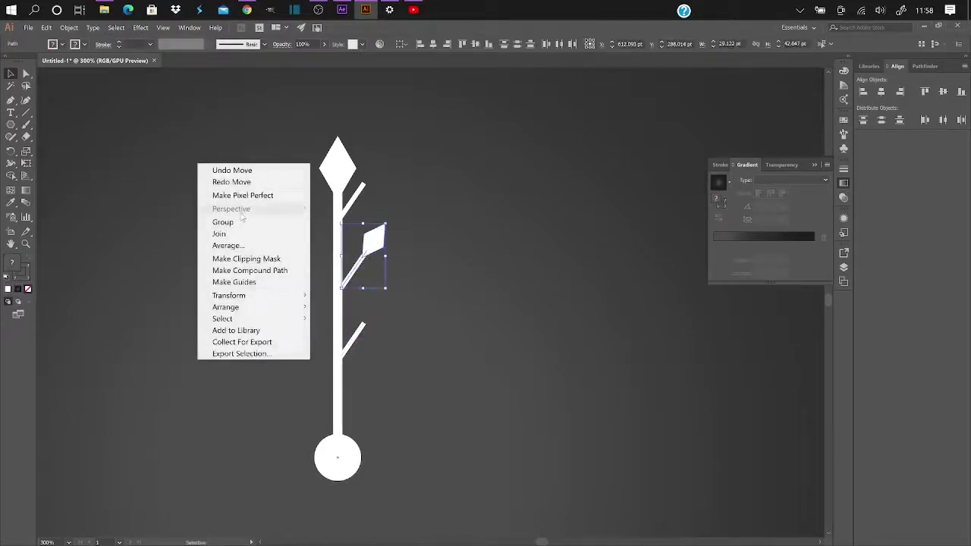
{"action": "left_click", "coordinate": [262, 222]}
{"action": "left_click_drag", "start_coordinate": [371, 249], "coordinate": [370, 231]}
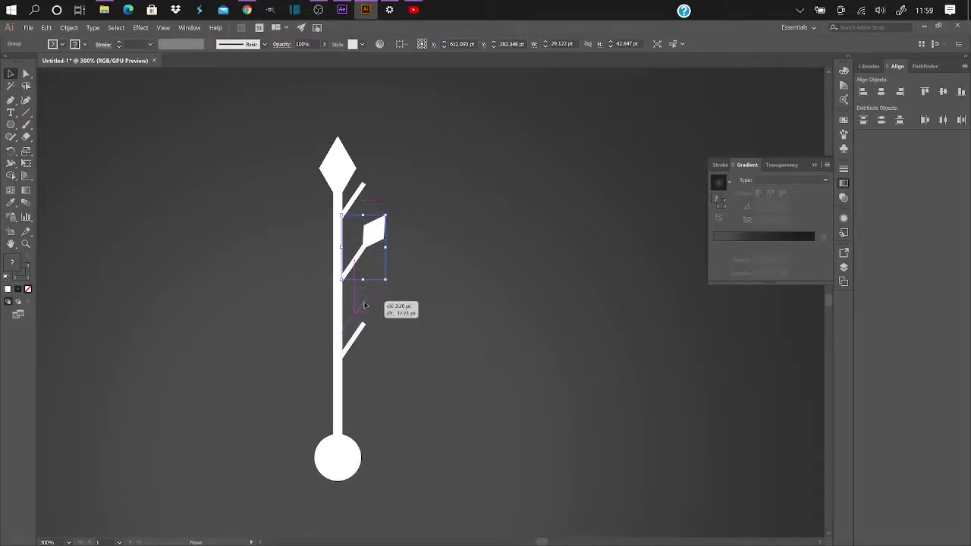
{"action": "left_click_drag", "start_coordinate": [364, 323], "coordinate": [366, 302]}
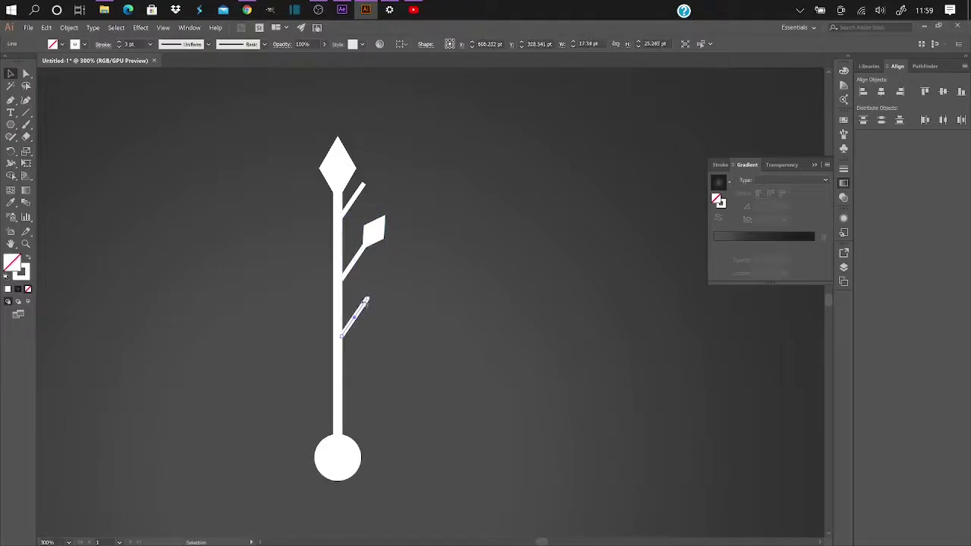
Step: Alt+Shift-drag a copy of the leafed branch straight down to just above the round base
{"action": "left_click", "coordinate": [374, 235]}
{"action": "left_click", "coordinate": [374, 235]}
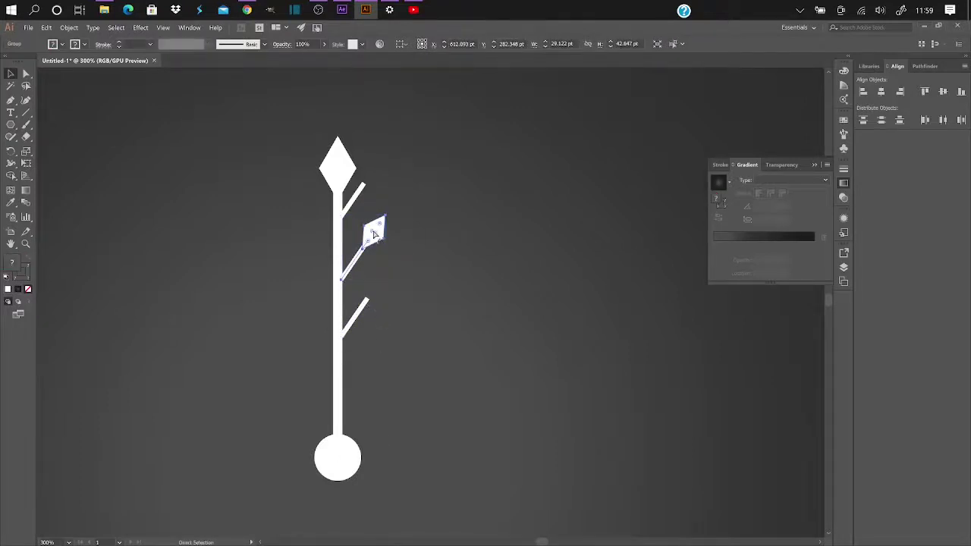
{"action": "left_click", "coordinate": [373, 235]}
{"action": "left_click", "coordinate": [374, 235], "text": "shift"}
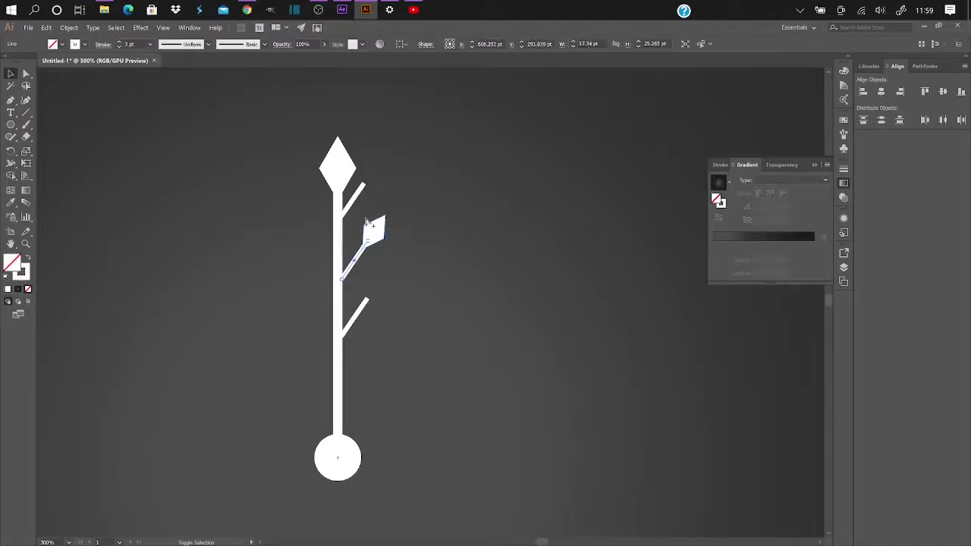
{"action": "left_click_drag", "start_coordinate": [379, 244], "coordinate": [375, 395]}
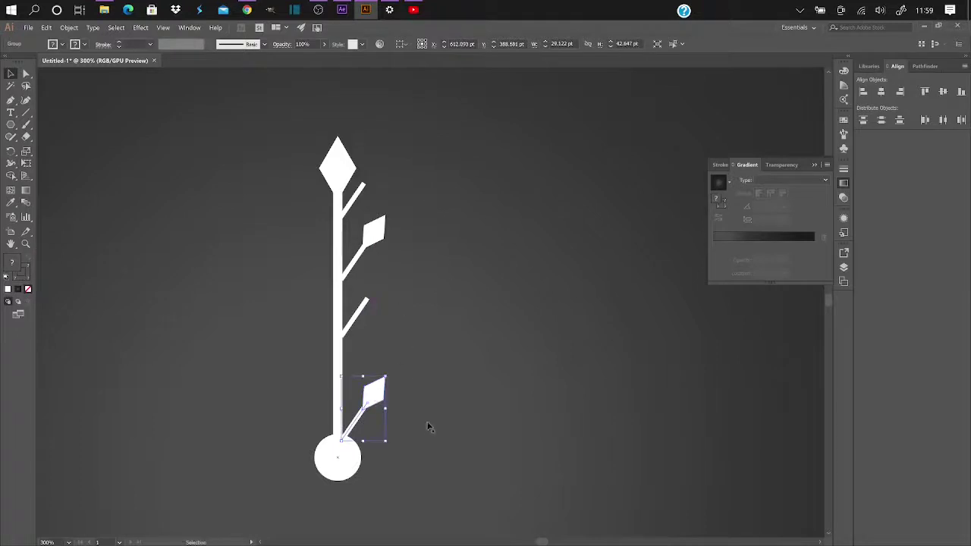
Step: Group the stem with its top diamond and shorten the group from the top to about 141.3 pt
{"action": "left_click", "coordinate": [338, 351]}
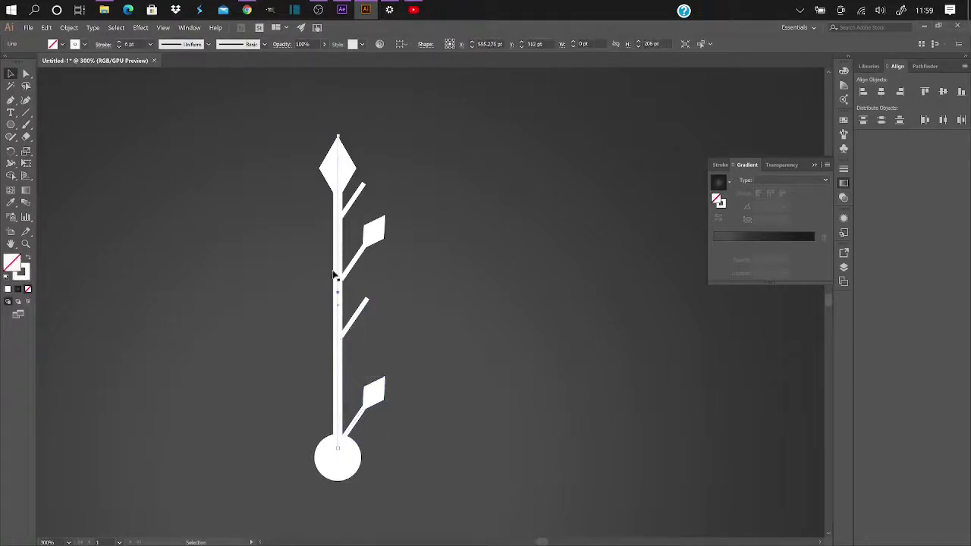
{"action": "left_click", "coordinate": [344, 176], "text": "shift"}
{"action": "right_click", "coordinate": [344, 176]}
{"action": "left_click", "coordinate": [268, 176]}
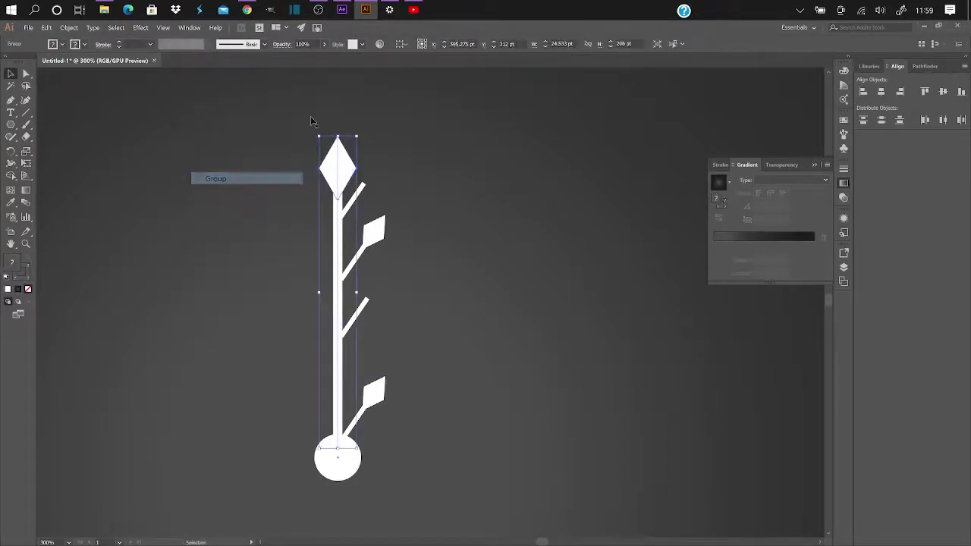
{"action": "left_click_drag", "start_coordinate": [336, 135], "coordinate": [339, 218]}
{"action": "key", "text": "ctrl+z"}
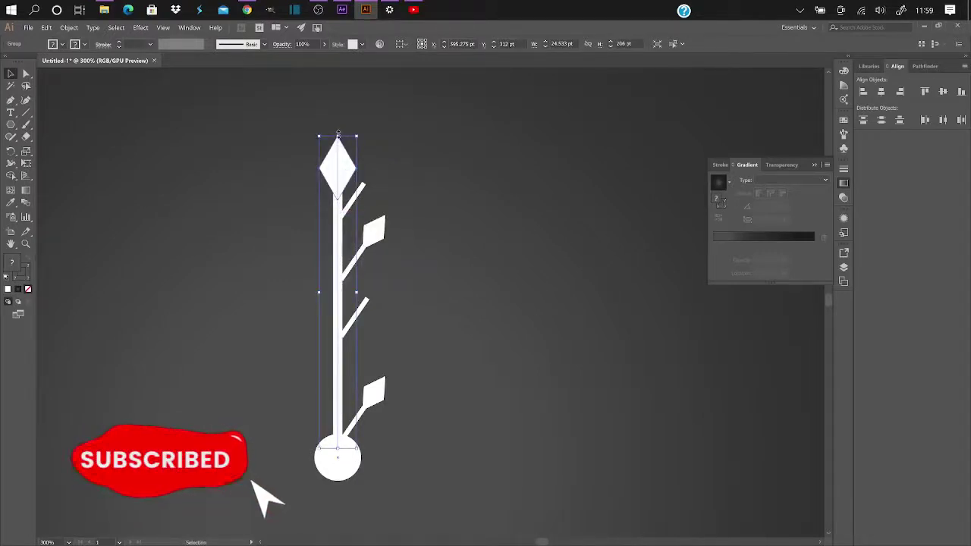
{"action": "left_click_drag", "start_coordinate": [338, 134], "coordinate": [338, 235]}
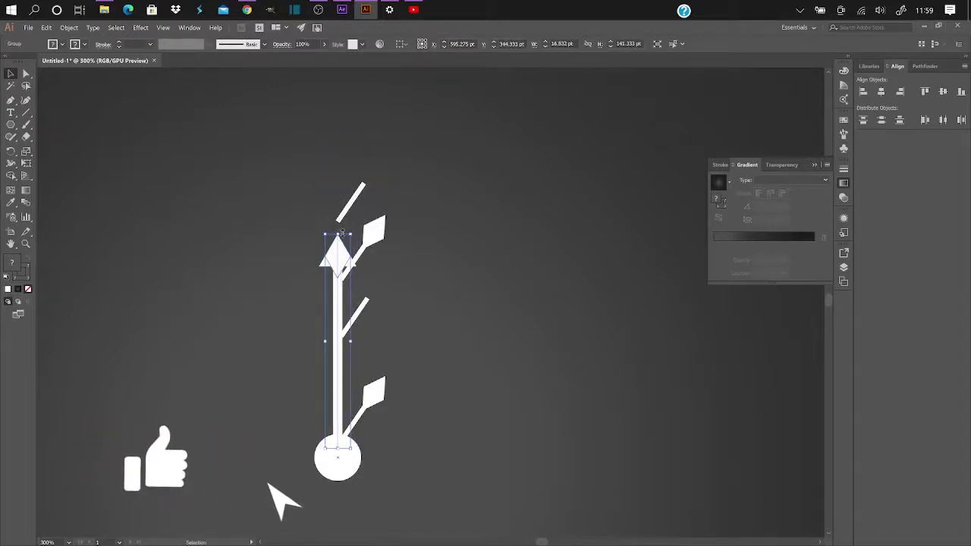
Step: Ungroup the arrow and select the thin line inside its shaft
{"action": "left_click", "coordinate": [223, 253]}
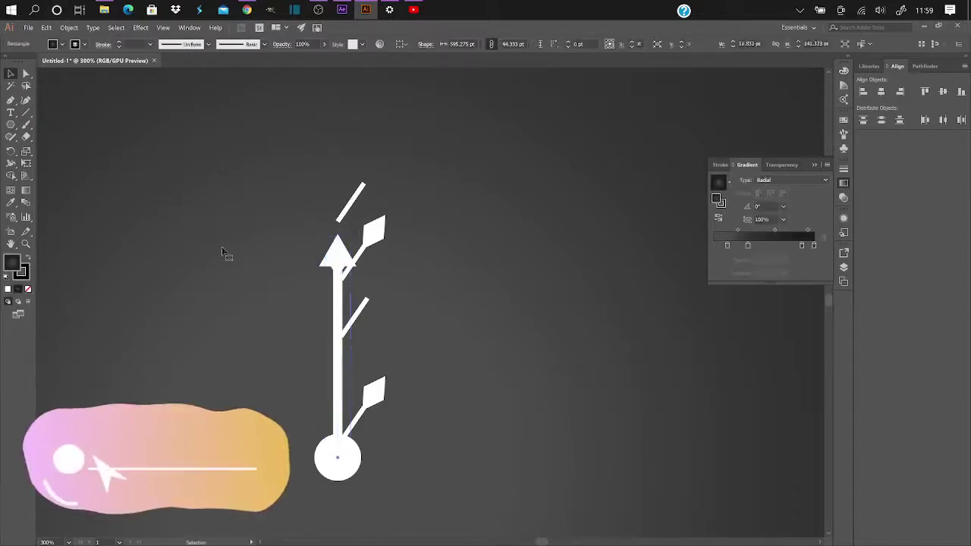
{"action": "left_click", "coordinate": [346, 324]}
{"action": "right_click", "coordinate": [345, 326]}
{"action": "left_click", "coordinate": [227, 258]}
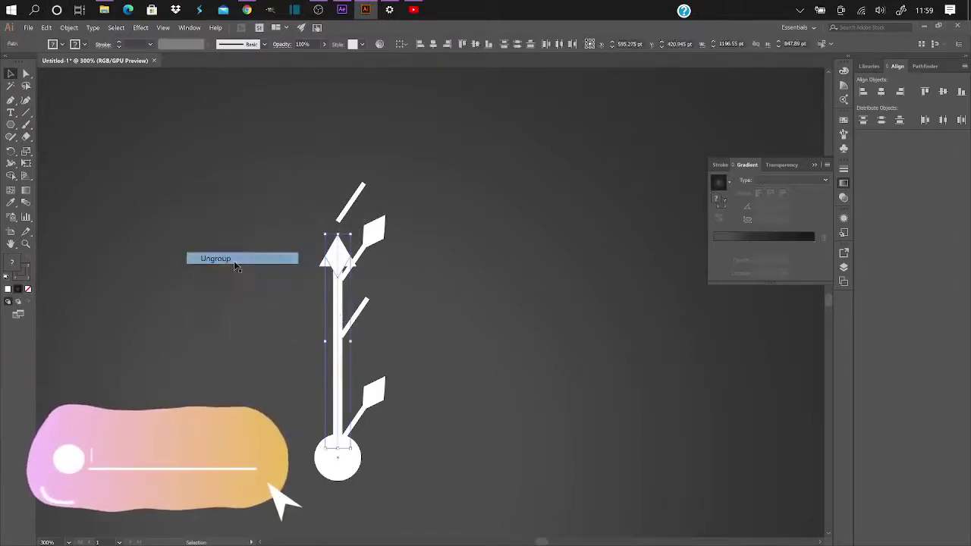
{"action": "left_click", "coordinate": [346, 341]}
{"action": "left_click", "coordinate": [342, 338]}
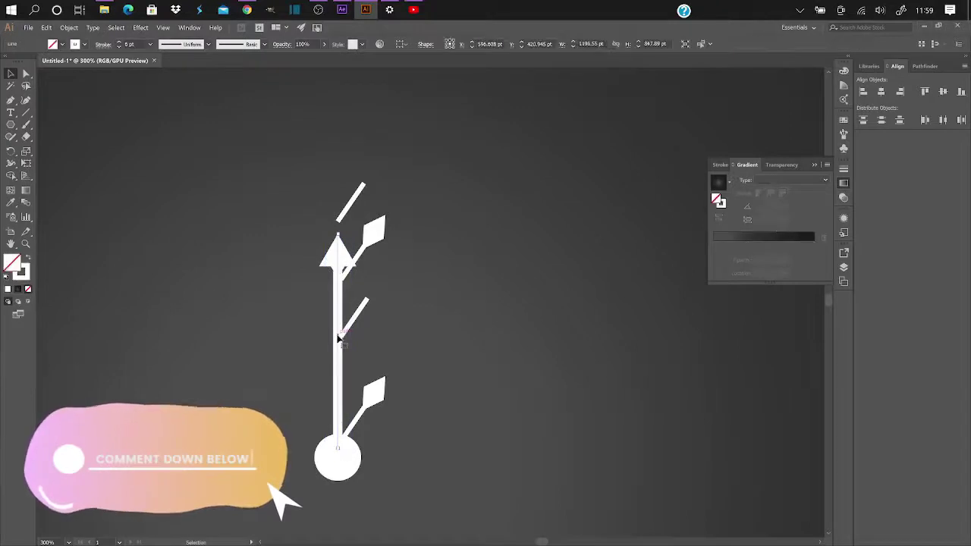
Step: Give the line an Arrow 1 diamond tip, shorten it to about 128.5 pt, and set 4 pt weight
{"action": "left_click", "coordinate": [103, 44]}
{"action": "left_click", "coordinate": [57, 151]}
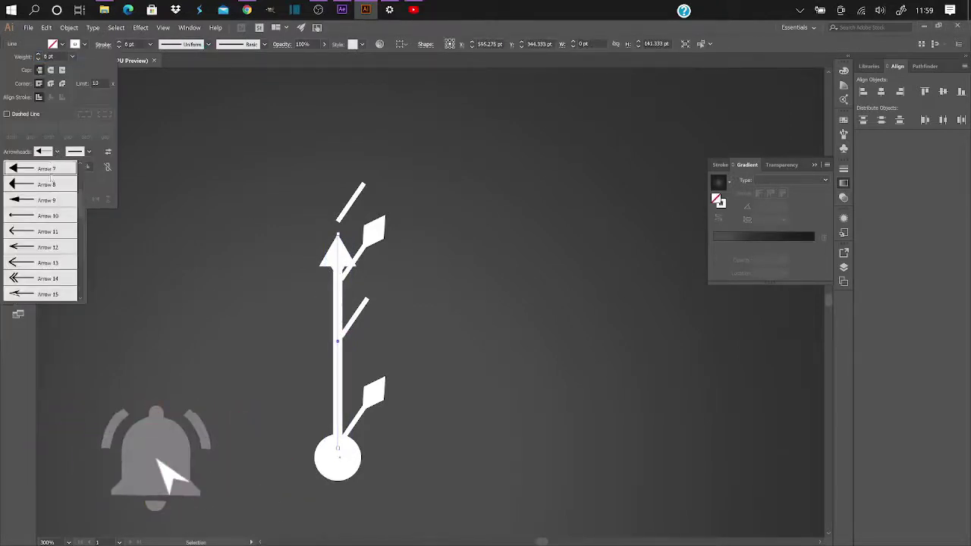
{"action": "left_click", "coordinate": [60, 183]}
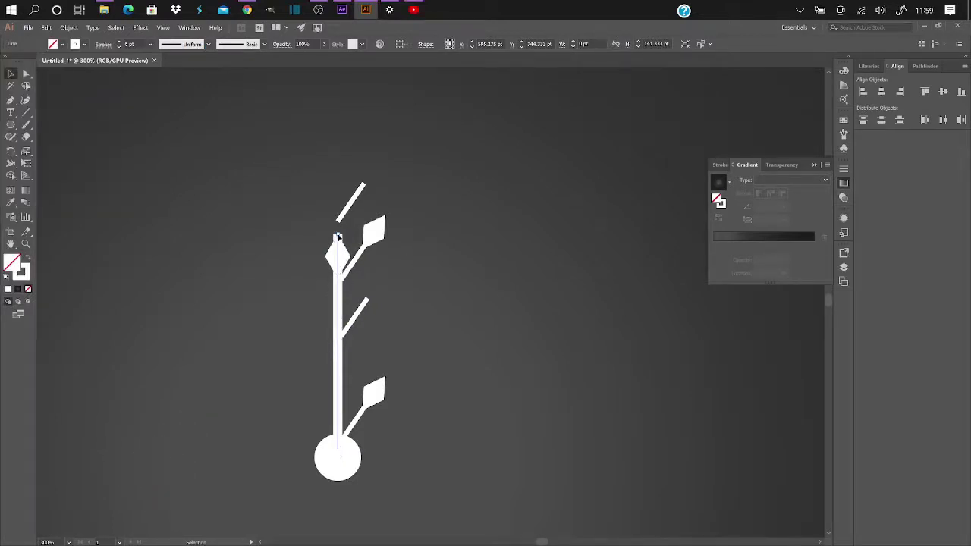
{"action": "left_click_drag", "start_coordinate": [338, 238], "coordinate": [338, 255]}
{"action": "left_click", "coordinate": [119, 45]}
{"action": "left_click", "coordinate": [119, 45]}
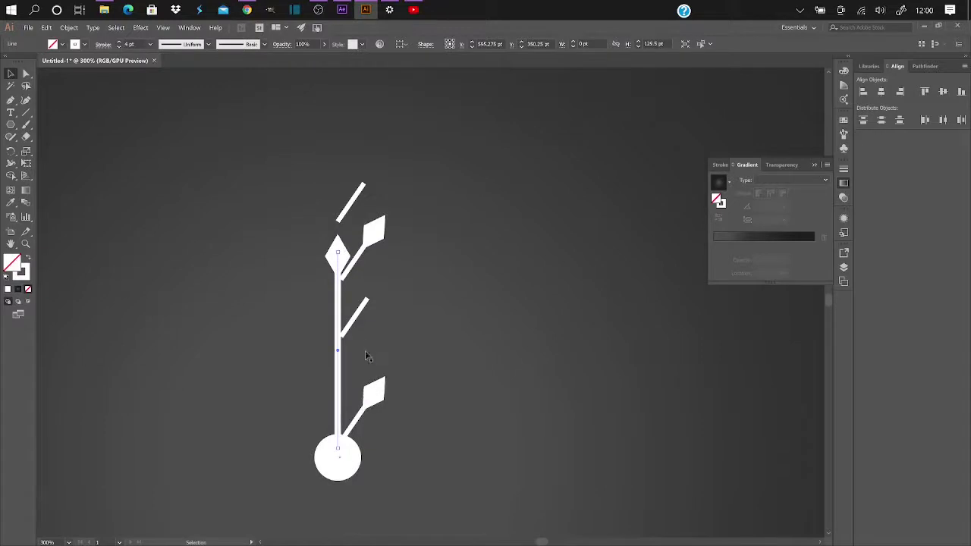
Step: Slide a branch piece, the upper diamond leaf and the top slanted line down onto the stem
{"action": "left_click_drag", "start_coordinate": [356, 327], "coordinate": [355, 384]}
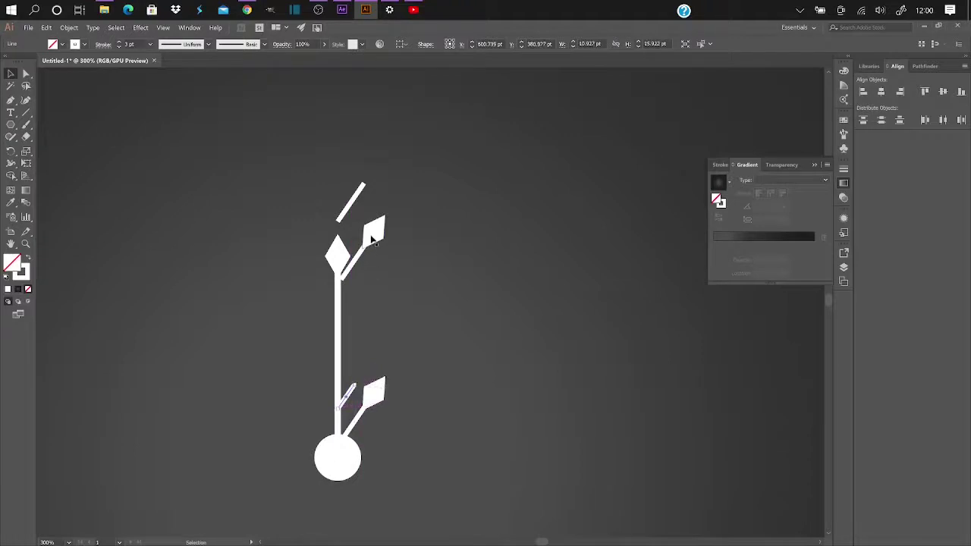
{"action": "left_click_drag", "start_coordinate": [372, 239], "coordinate": [366, 325]}
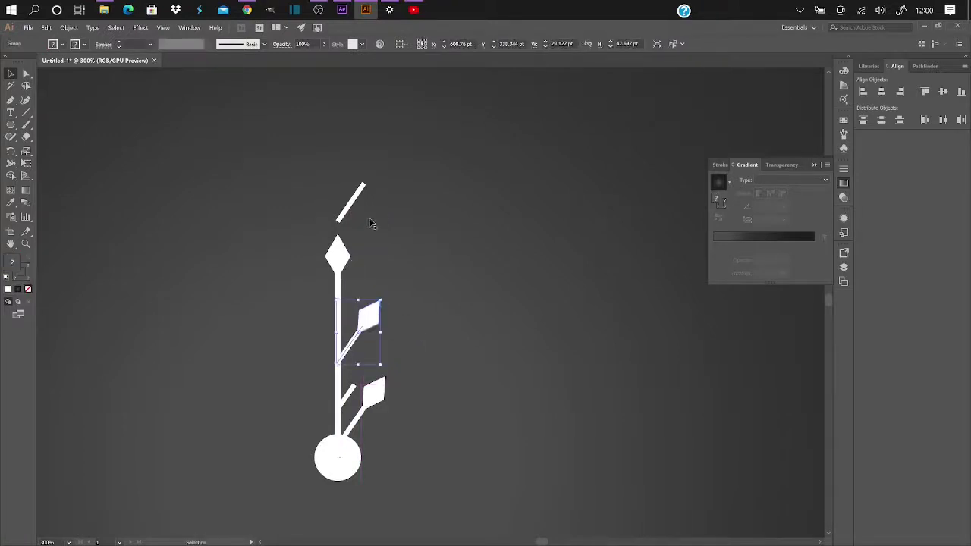
{"action": "left_click_drag", "start_coordinate": [355, 204], "coordinate": [356, 278]}
{"action": "left_click", "coordinate": [449, 245]}
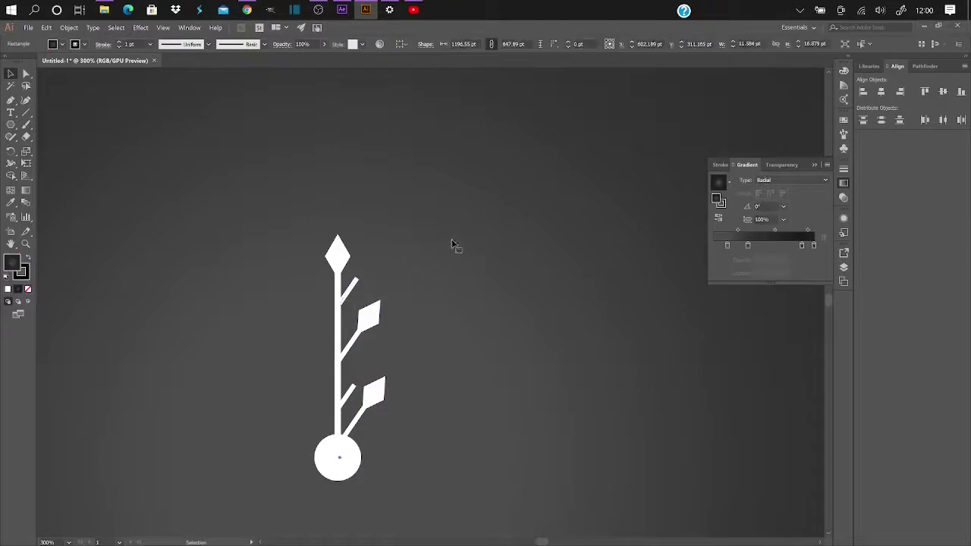
Step: Select all the right-side branches and leaves of the arm
{"action": "left_click", "coordinate": [354, 290]}
{"action": "left_click", "coordinate": [369, 323], "text": "shift"}
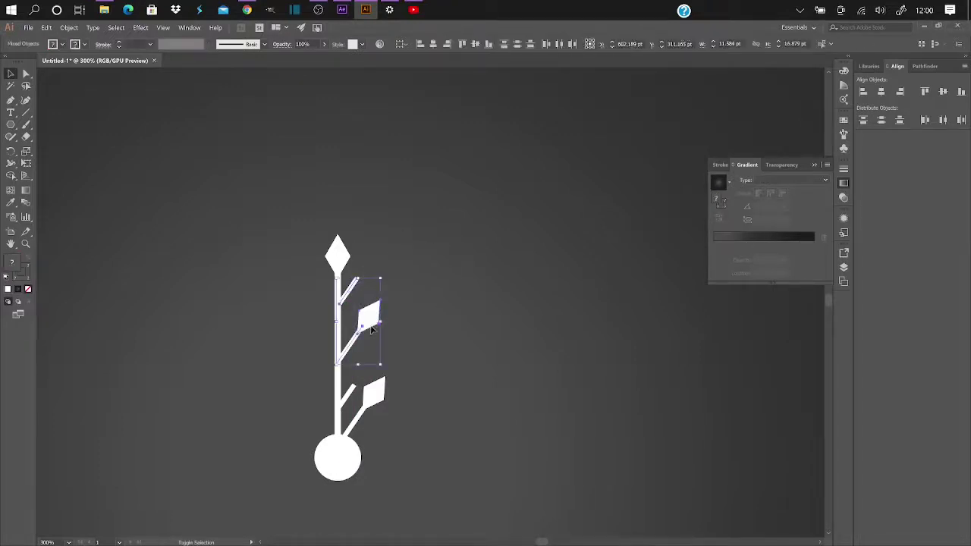
{"action": "left_click", "coordinate": [353, 393], "text": "shift"}
{"action": "left_click", "coordinate": [382, 395], "text": "shift"}
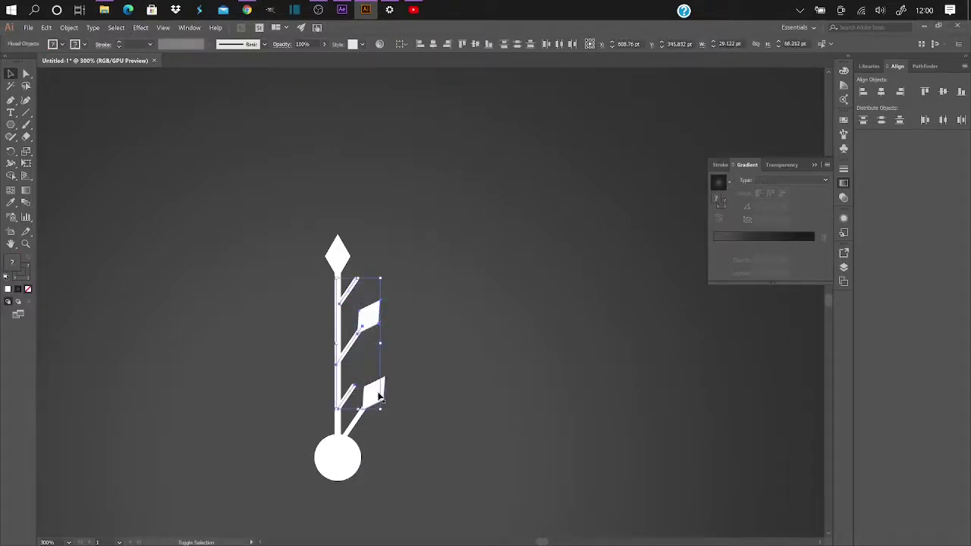
{"action": "left_click", "coordinate": [380, 395], "text": "shift"}
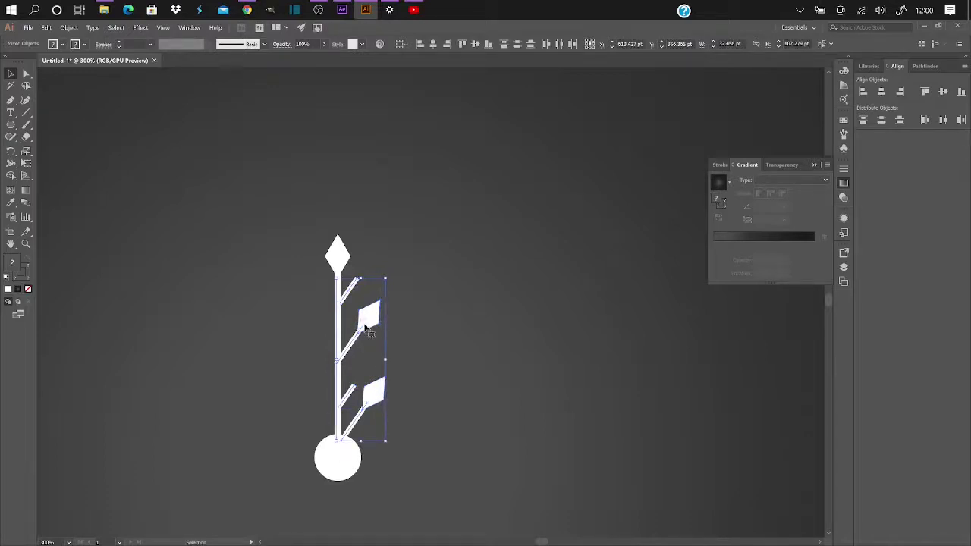
{"action": "left_click", "coordinate": [336, 455]}
{"action": "left_click", "coordinate": [352, 387]}
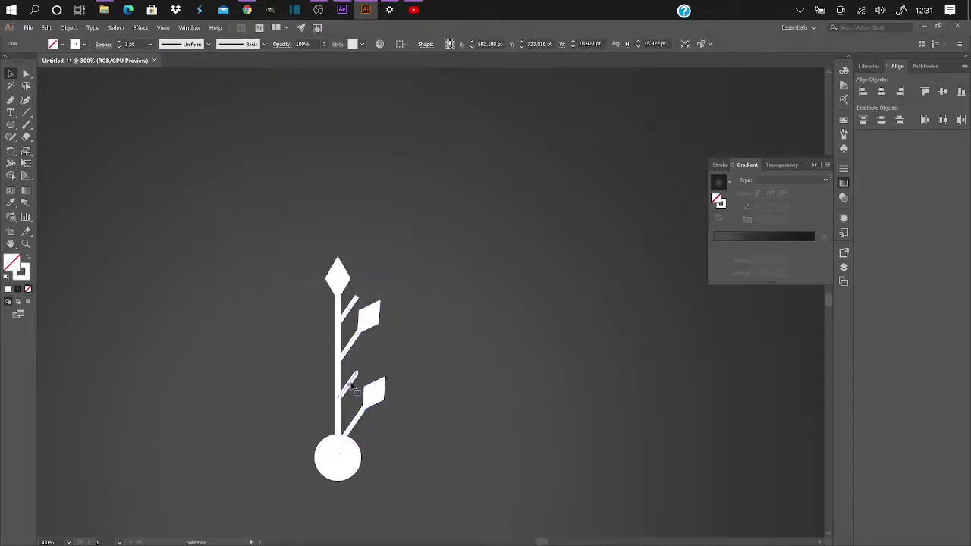
{"action": "left_click_drag", "start_coordinate": [353, 387], "coordinate": [349, 431]}
Step: Reflect a copy of them across the stem to the left and group the whole arm
{"action": "left_click_drag", "start_coordinate": [347, 319], "coordinate": [381, 455]}
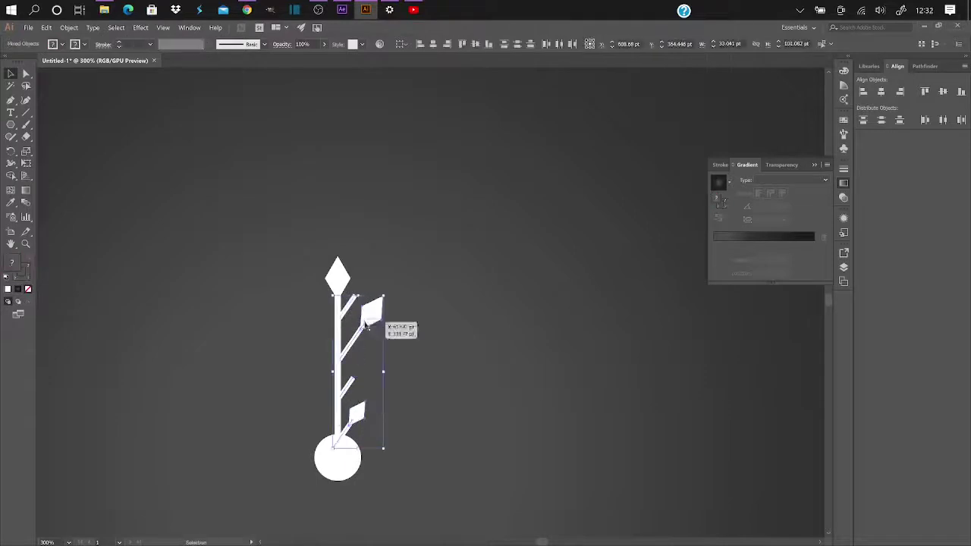
{"action": "key", "text": "o"}
{"action": "left_click", "coordinate": [339, 448], "text": "alt"}
{"action": "key", "text": "Return"}
{"action": "key", "text": "ctrl+a"}
{"action": "key", "text": "ctrl+g"}
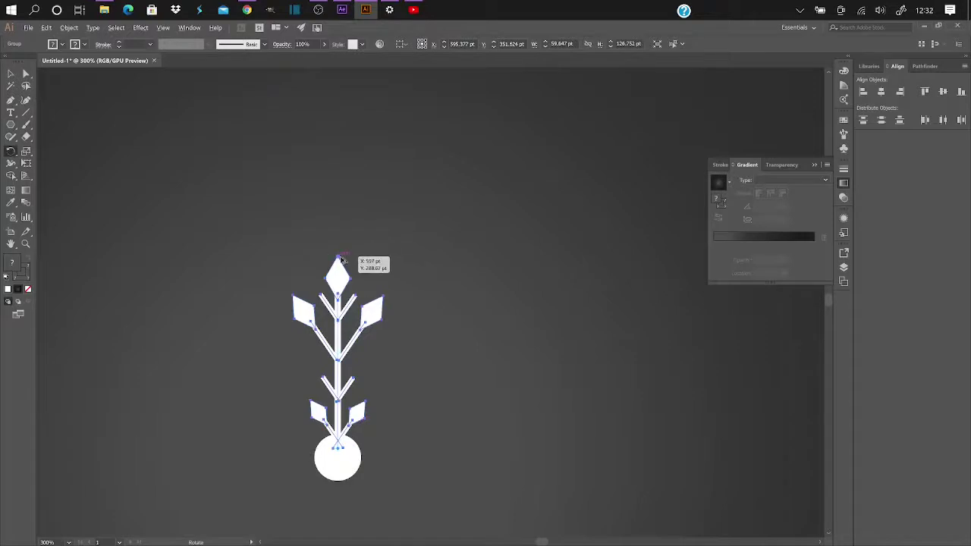
Step: Rotate a copy of the arm 45° around the circle centre and repeat it with Ctrl+D for the remaining arms
{"action": "left_click_drag", "start_coordinate": [373, 270], "coordinate": [429, 304]}
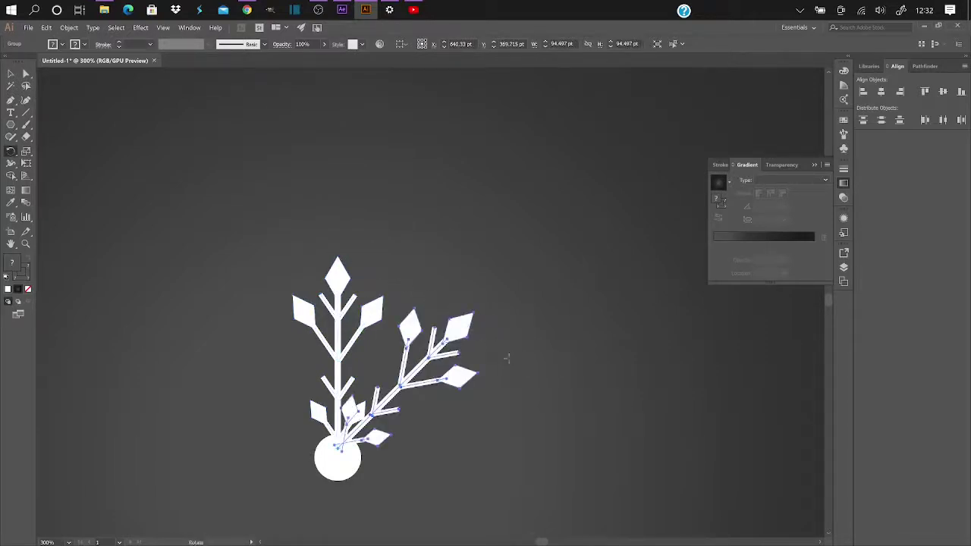
{"action": "key", "text": "v"}
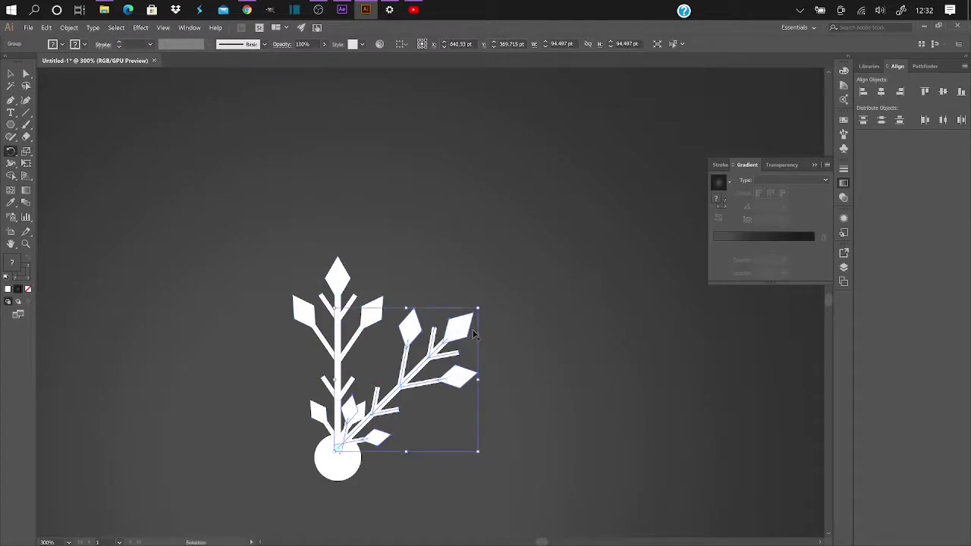
{"action": "key", "text": "ctrl+d"}
{"action": "key", "text": "ctrl+d"}
{"action": "key", "text": "ctrl+d"}
{"action": "key", "text": "ctrl+d"}
{"action": "key", "text": "ctrl+d"}
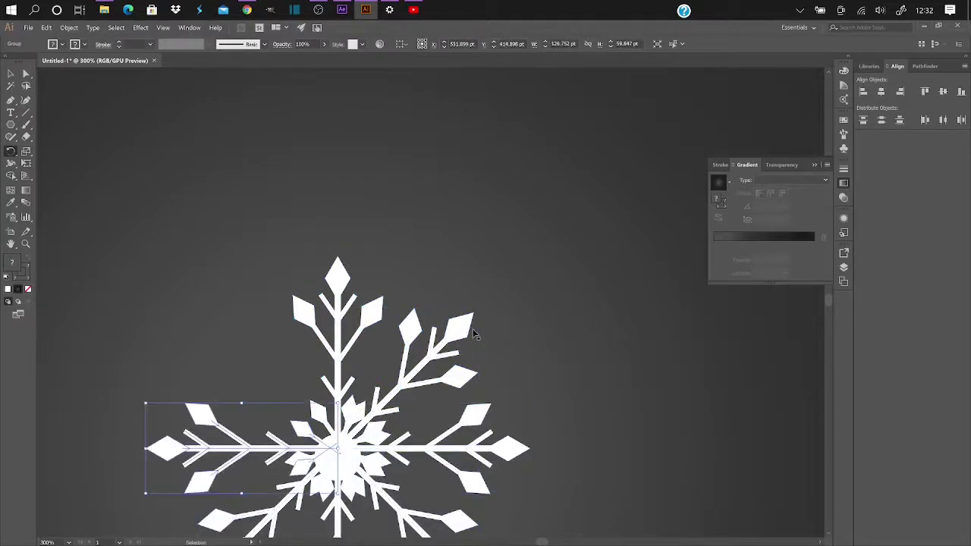
{"action": "key", "text": "ctrl+d"}
{"action": "key", "text": "r"}
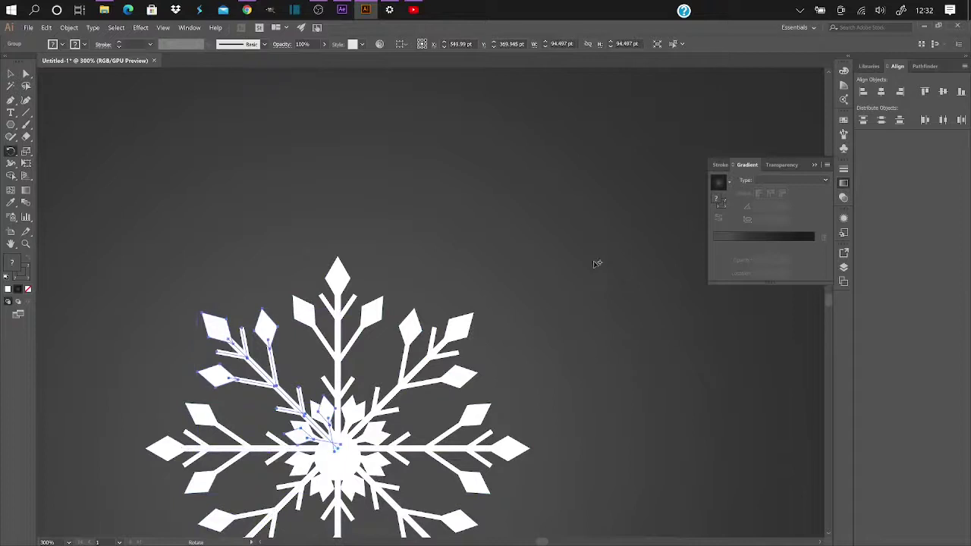
{"action": "left_click", "coordinate": [11, 73]}
{"action": "left_click", "coordinate": [399, 152]}
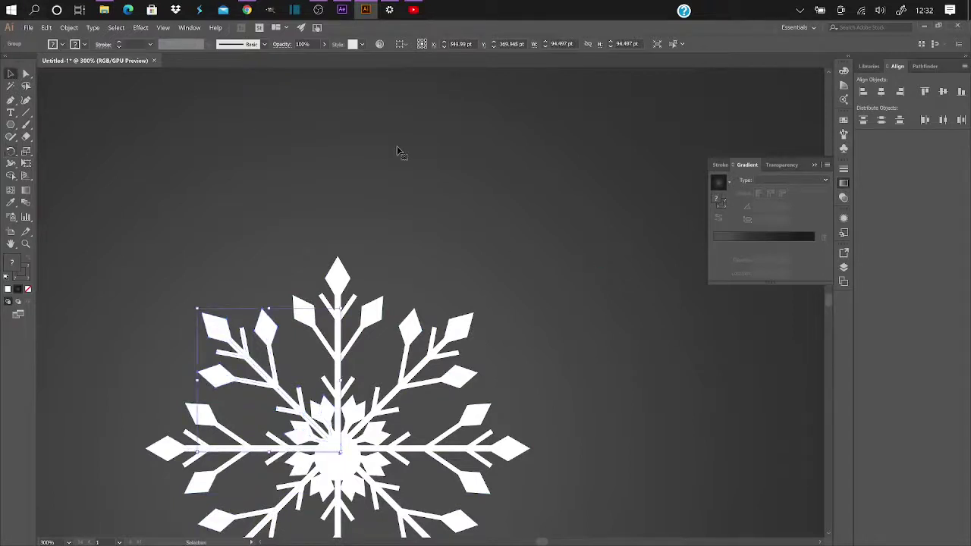
{"action": "scroll", "coordinate": [546, 226], "scroll_direction": "down", "scroll_amount": 1}
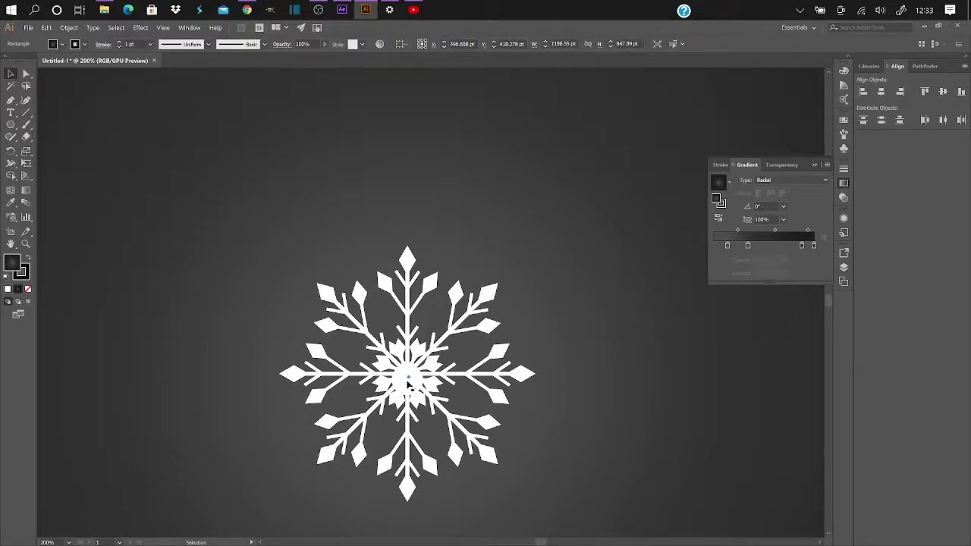
Step: Drag the snowflake group until it sits at the centre of the dark artboard
{"action": "left_click_drag", "start_coordinate": [410, 383], "coordinate": [326, 288]}
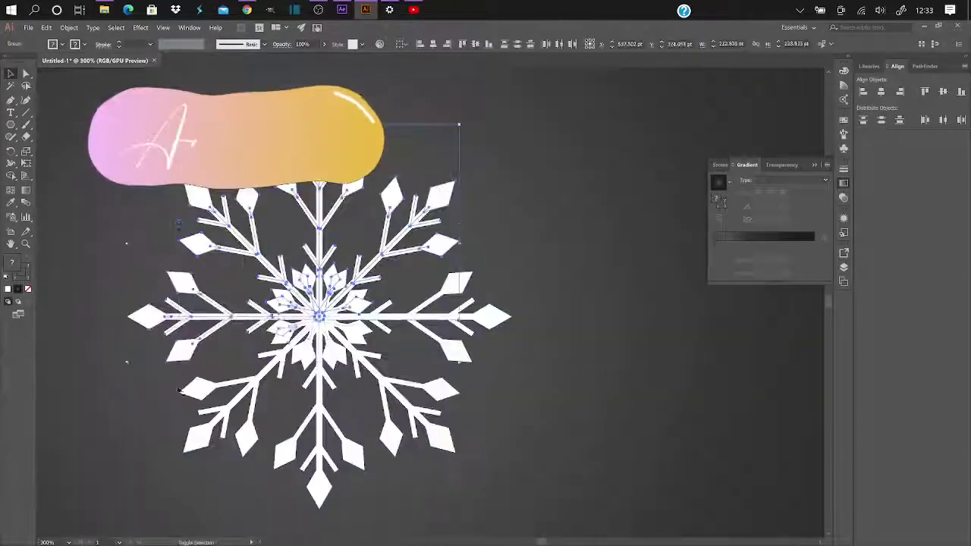
{"action": "key", "text": "ctrl+1"}
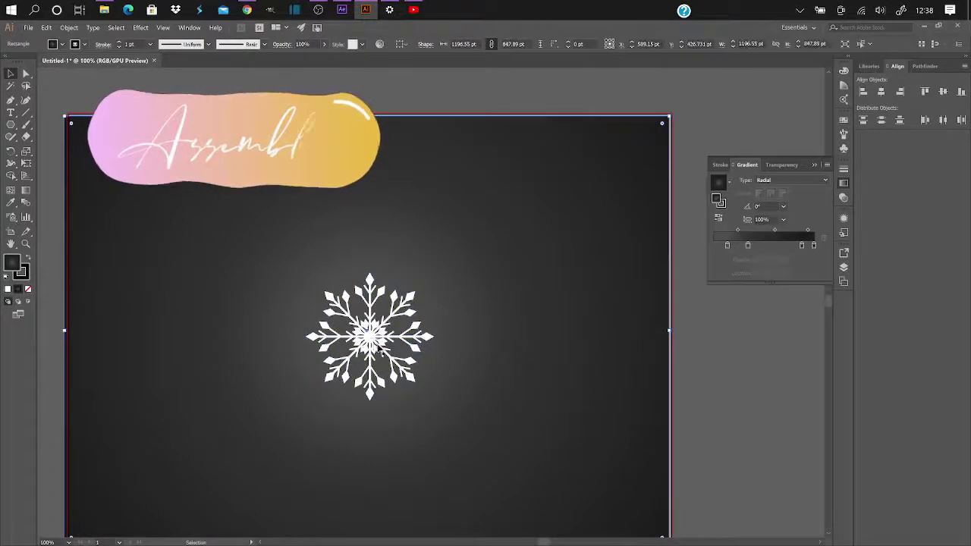
{"action": "left_click", "coordinate": [405, 336]}
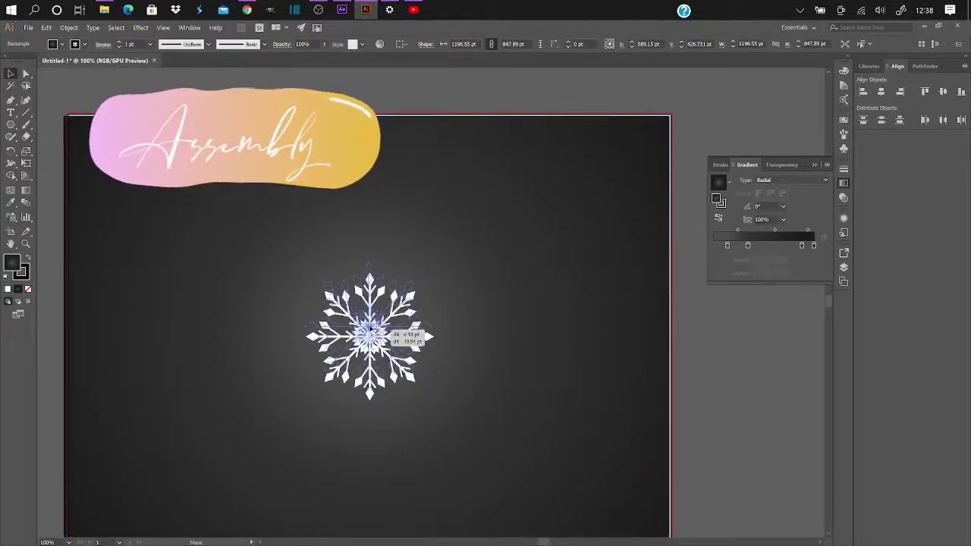
{"action": "left_click", "coordinate": [503, 358]}
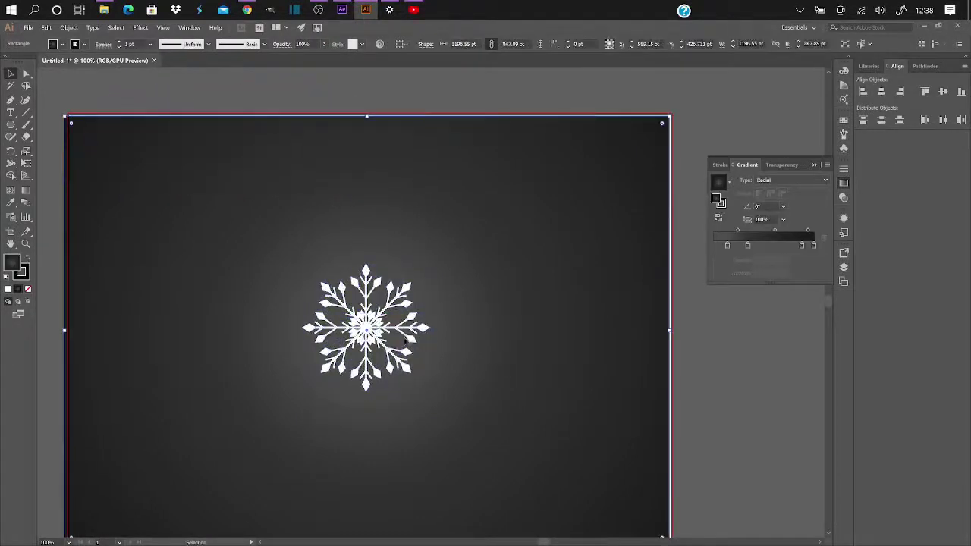
{"action": "left_click_drag", "start_coordinate": [371, 332], "coordinate": [420, 339]}
{"action": "scroll", "coordinate": [553, 361], "scroll_direction": "up", "scroll_amount": 3}
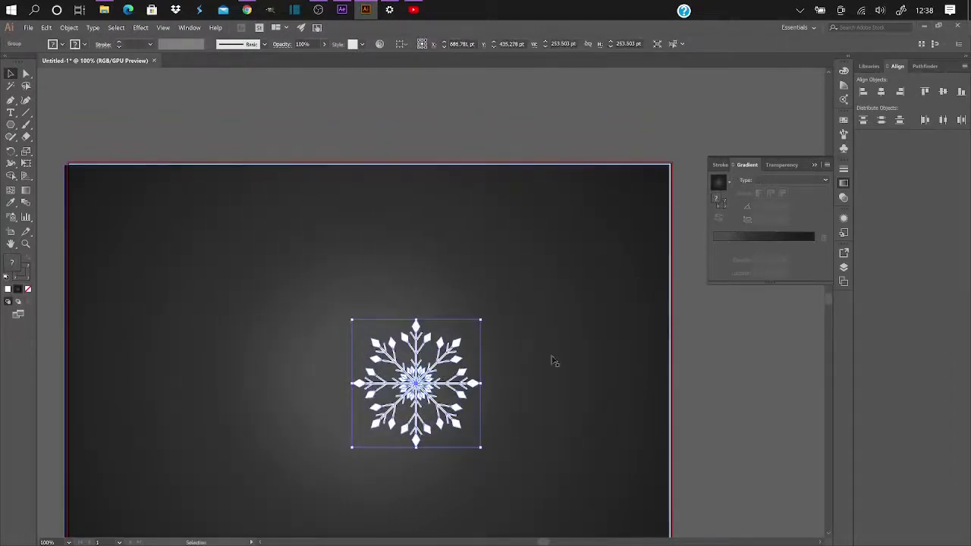
{"action": "left_click", "coordinate": [570, 342]}
{"action": "scroll", "coordinate": [493, 414], "scroll_direction": "up", "scroll_amount": 2}
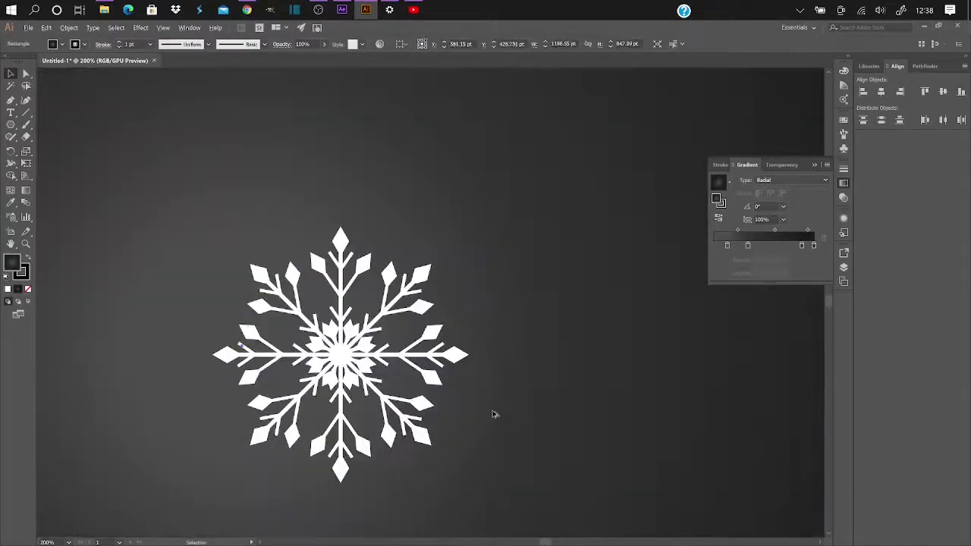
{"action": "scroll", "coordinate": [493, 414], "scroll_direction": "down", "scroll_amount": 3}
{"action": "scroll", "coordinate": [493, 415], "scroll_direction": "up", "scroll_amount": 1}
{"action": "left_click_drag", "start_coordinate": [427, 387], "coordinate": [374, 368]}
{"action": "left_click", "coordinate": [490, 321]}
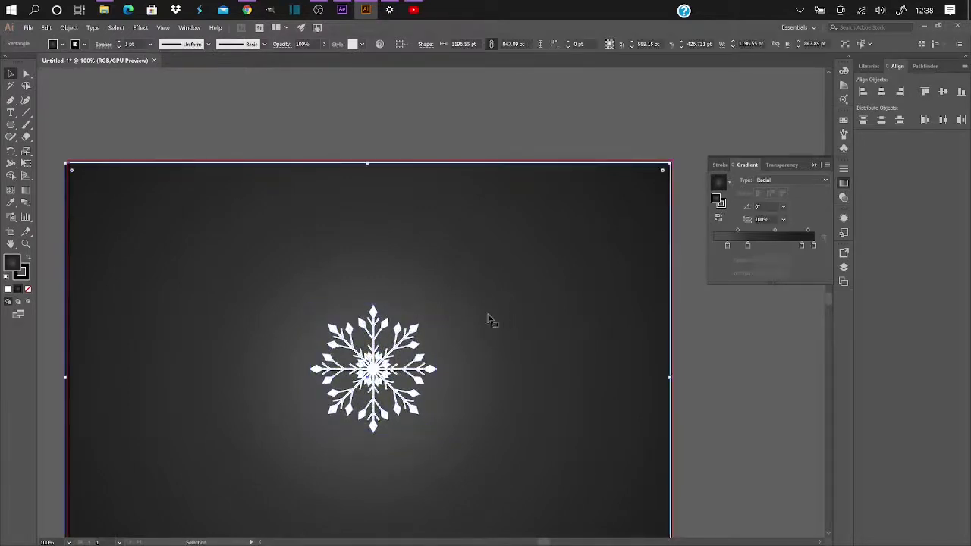
{"action": "scroll", "coordinate": [450, 429], "scroll_direction": "down", "scroll_amount": 3}
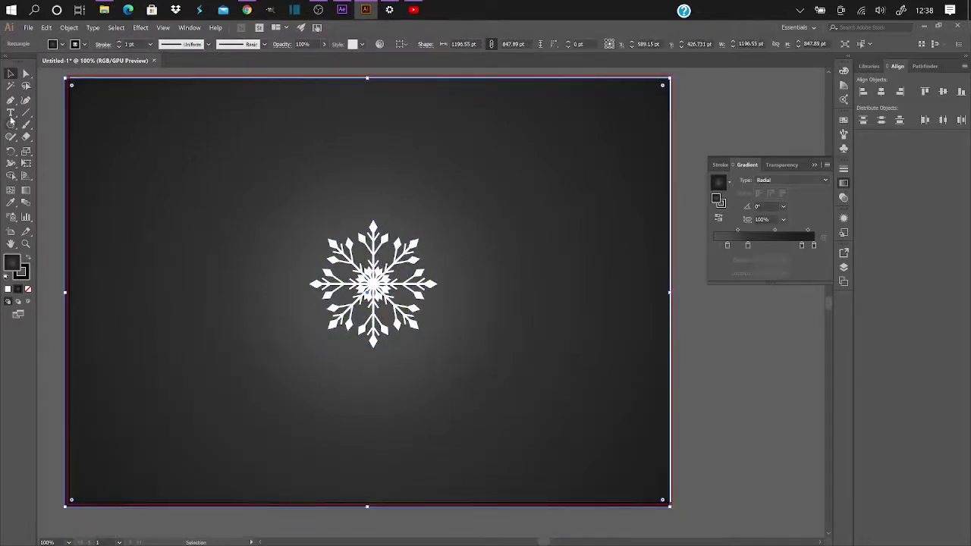
Step: Draw a text area below the snowflake and clear its placeholder text
{"action": "left_click", "coordinate": [11, 114]}
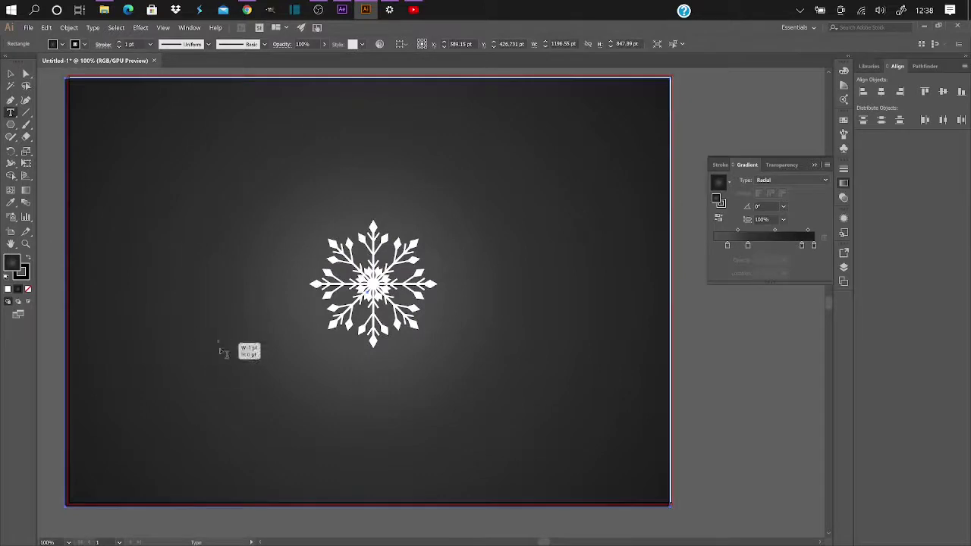
{"action": "left_click_drag", "start_coordinate": [220, 351], "coordinate": [529, 401]}
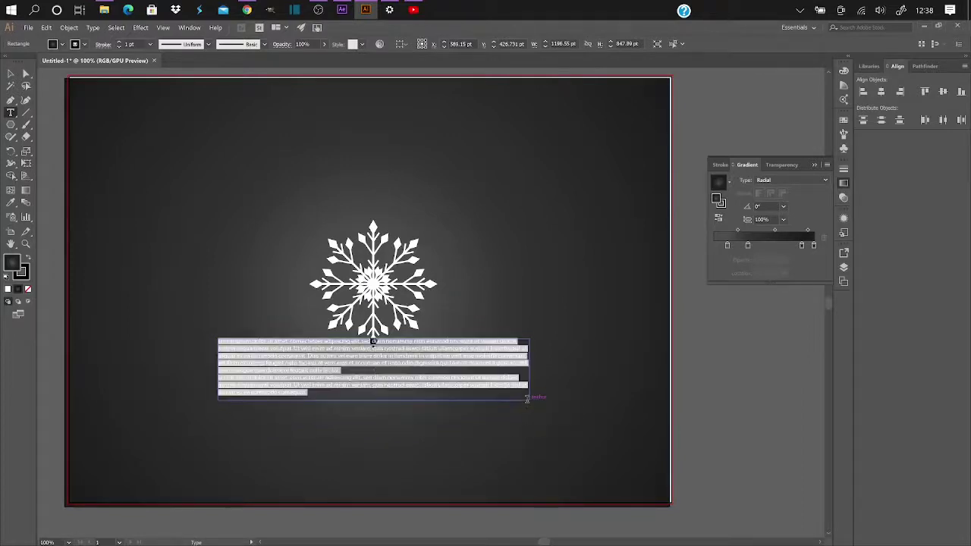
{"action": "key", "text": "Delete"}
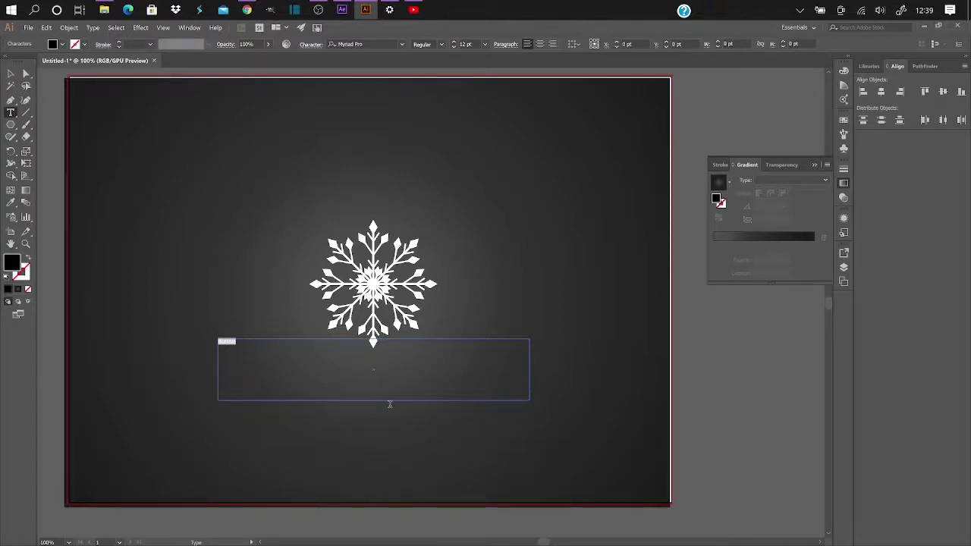
Step: Set the Aureus title to 78 pt and step through fonts to Angelinas
{"action": "left_click", "coordinate": [402, 44]}
{"action": "type", "text": "Aerotis"}
{"action": "key", "text": "Return"}
{"action": "left_click", "coordinate": [459, 44]}
{"action": "type", "text": "78"}
{"action": "key", "text": "Return"}
{"action": "key", "text": "Down"}
{"action": "key", "text": "Down"}
{"action": "key", "text": "Down"}
{"action": "key", "text": "Down"}
{"action": "key", "text": "Down"}
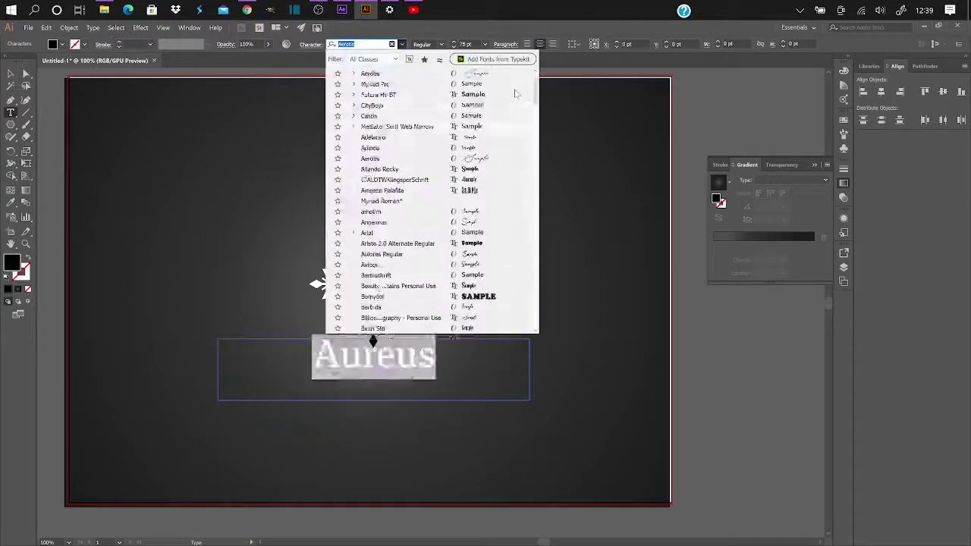
{"action": "key", "text": "Return"}
{"action": "key", "text": "Escape"}
Step: Widen the Aureus frame to the artboard edge and horizontally centre it with the snowflake
{"action": "left_click_drag", "start_coordinate": [217, 377], "coordinate": [69, 379]}
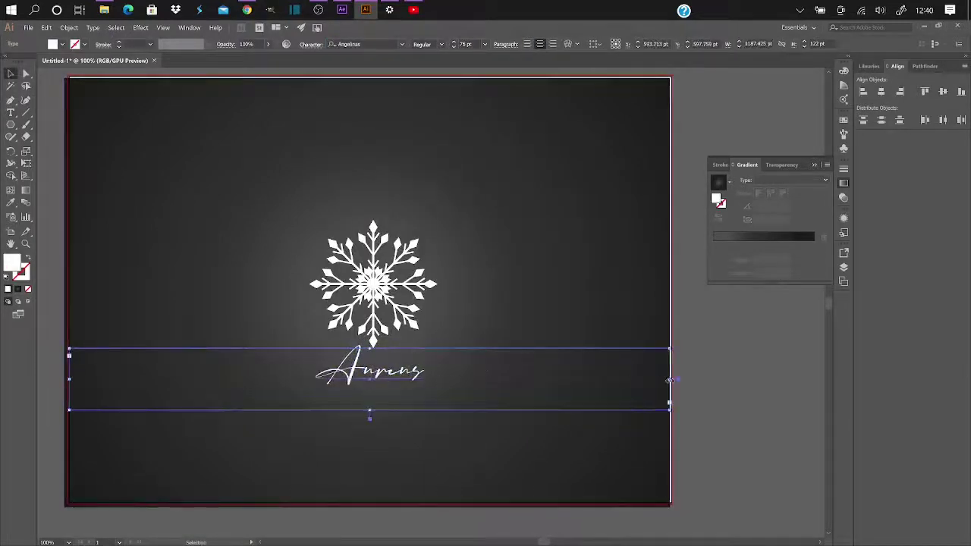
{"action": "left_click", "coordinate": [381, 296]}
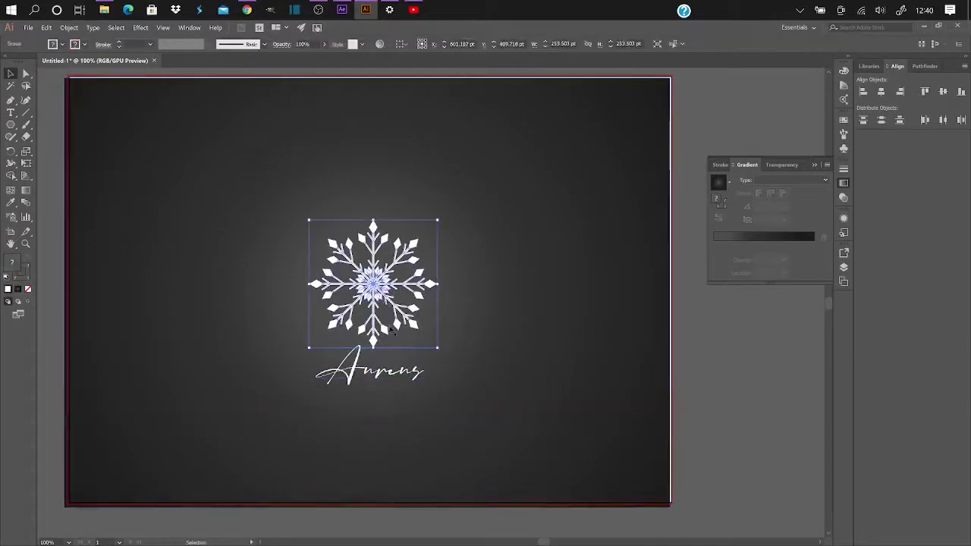
{"action": "left_click", "coordinate": [395, 370], "text": "shift"}
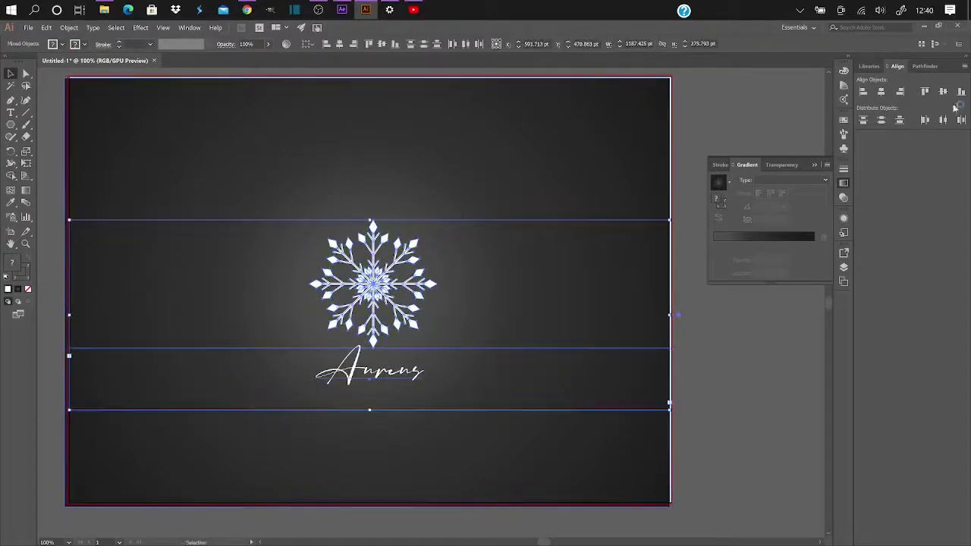
{"action": "left_click", "coordinate": [880, 92]}
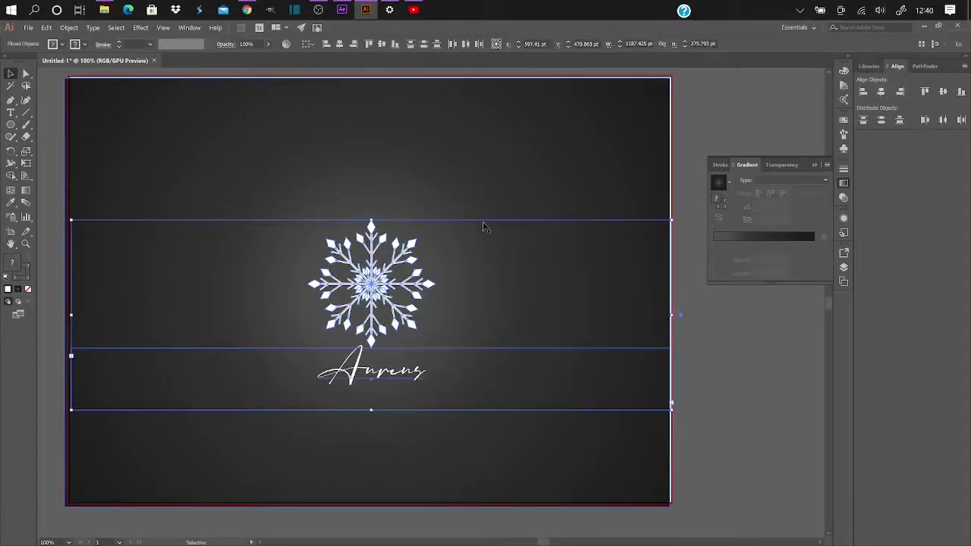
{"action": "left_click", "coordinate": [462, 325]}
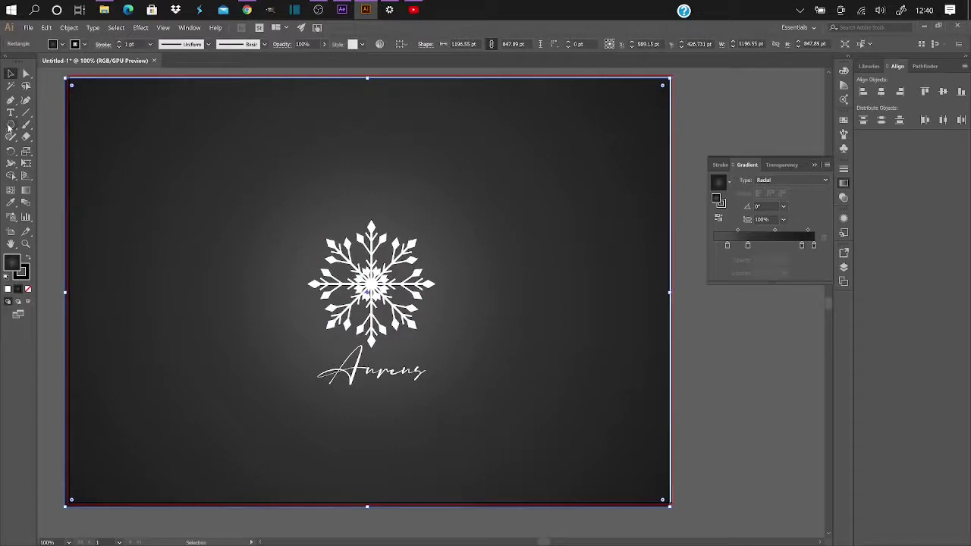
{"action": "left_click", "coordinate": [365, 385]}
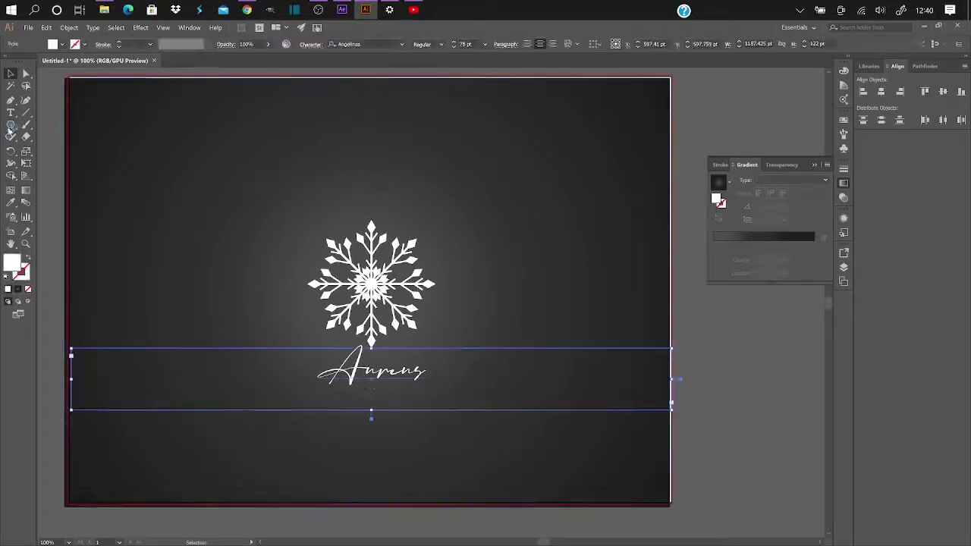
{"action": "left_click", "coordinate": [12, 112]}
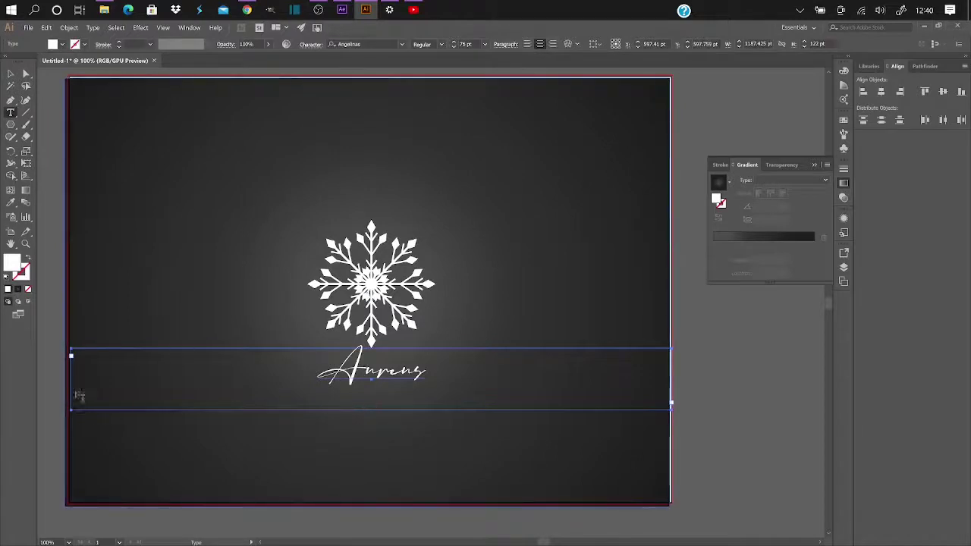
Step: Draw a trial text box below the title, then discard it
{"action": "left_click_drag", "start_coordinate": [306, 429], "coordinate": [477, 458]}
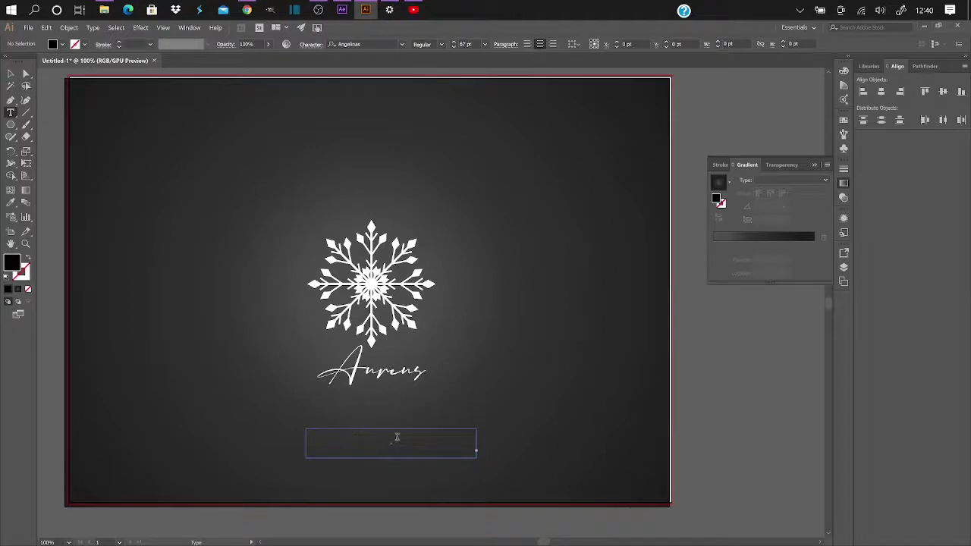
{"action": "key", "text": "Escape"}
{"action": "key", "text": "t"}
{"action": "key", "text": "Escape"}
{"action": "left_click", "coordinate": [263, 488]}
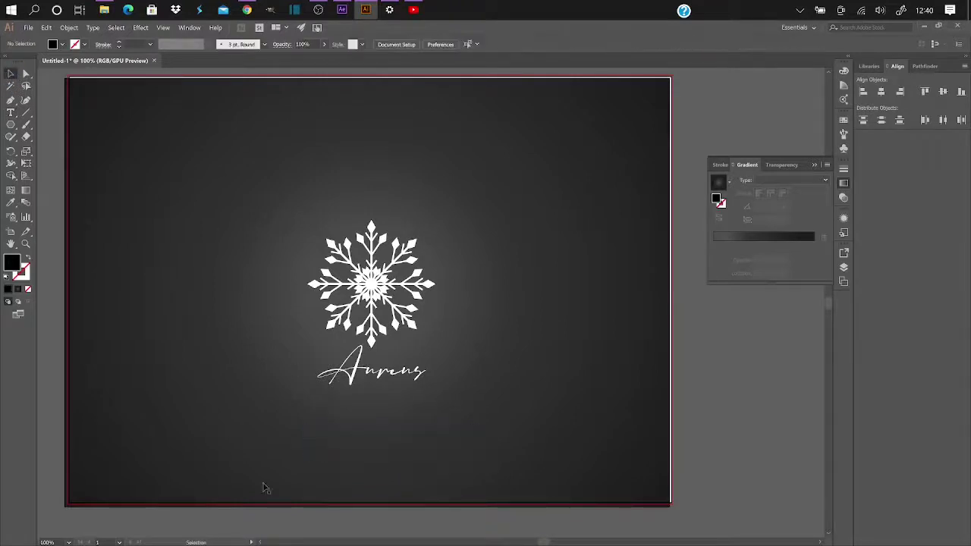
Step: Draw a text box near the artboard bottom and begin typing the company name over the placeholder
{"action": "left_click", "coordinate": [10, 113]}
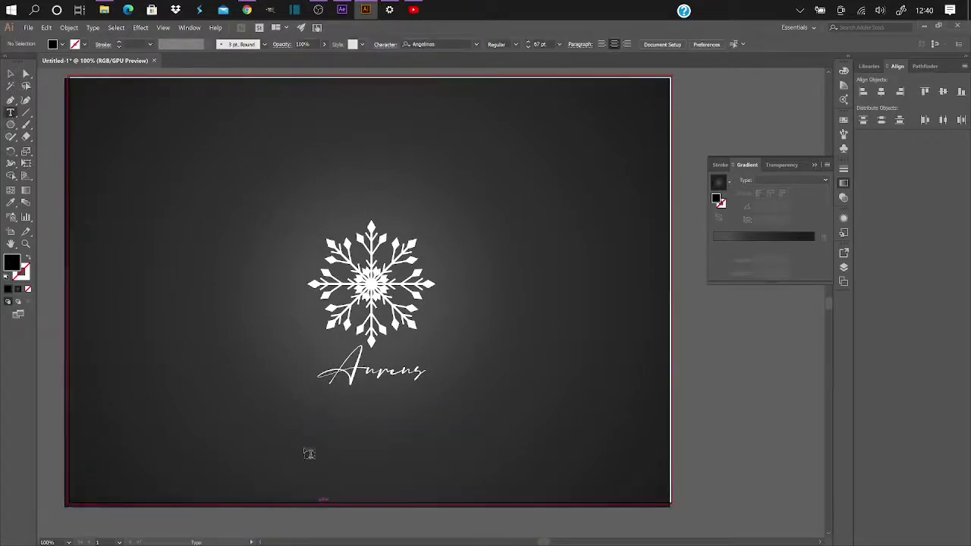
{"action": "left_click_drag", "start_coordinate": [256, 434], "coordinate": [474, 478]}
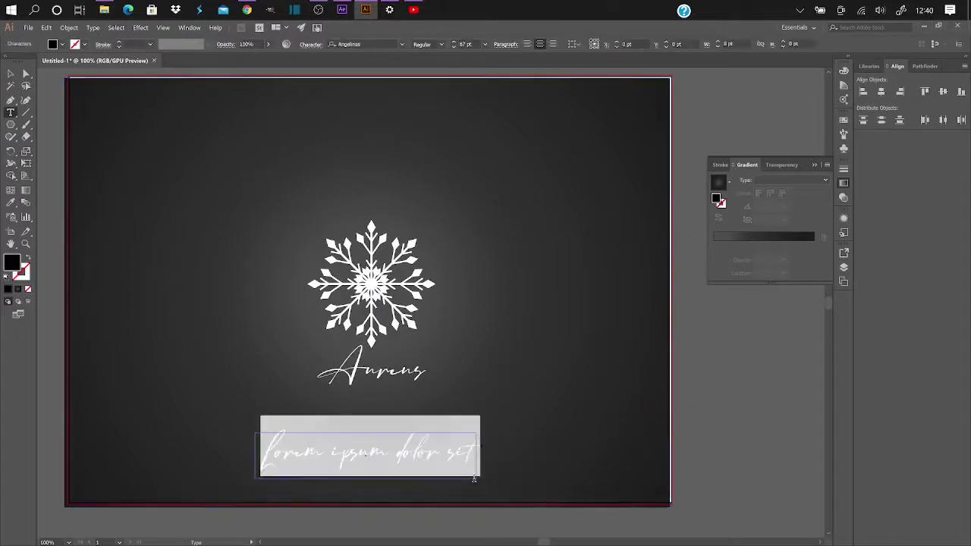
{"action": "key", "text": "BackSpace"}
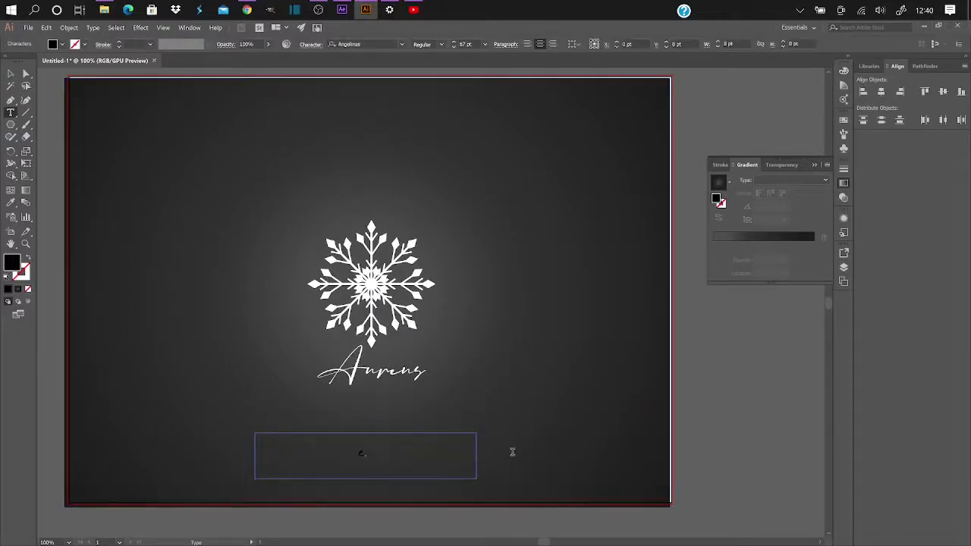
{"action": "type", "text": "Ch"}
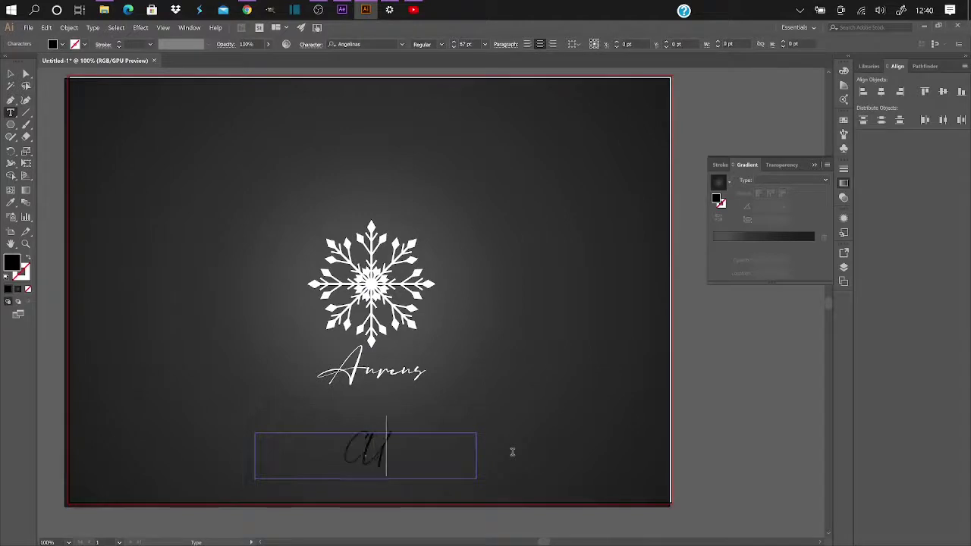
{"action": "type", "text": "STOM"}
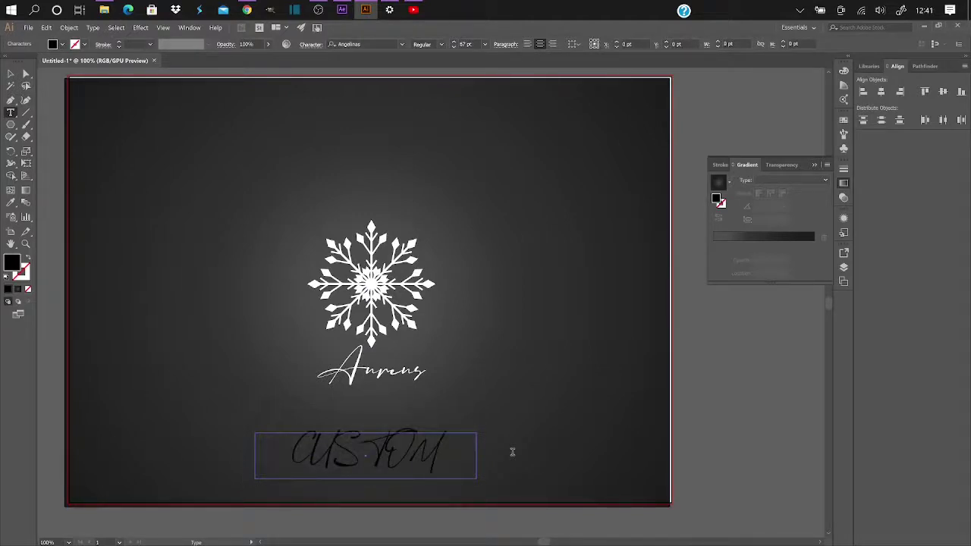
{"action": "type", "text": "S"}
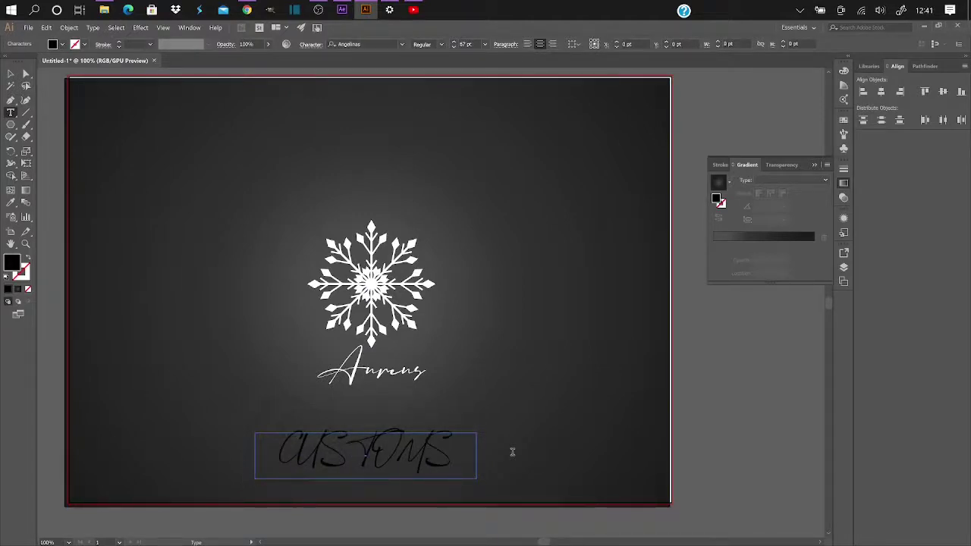
{"action": "key", "text": "BackSpace"}
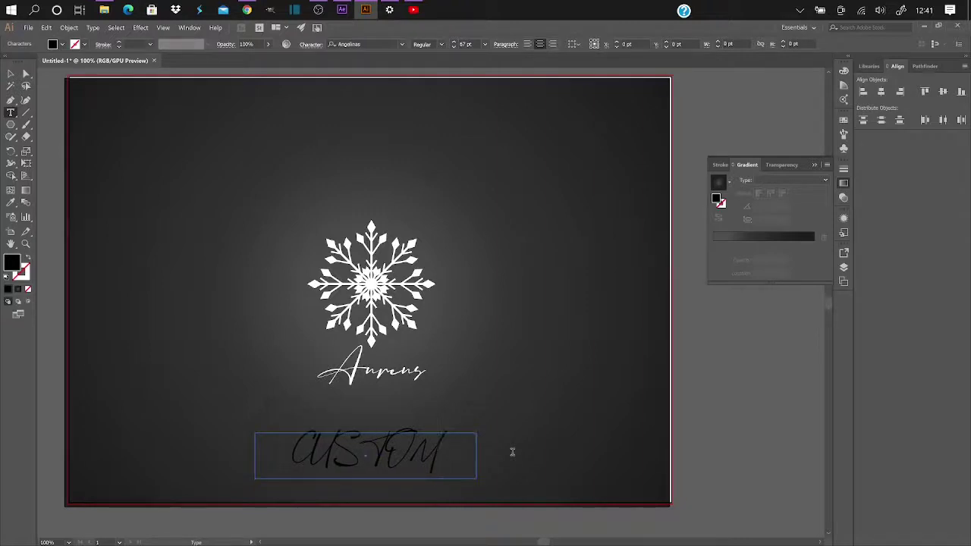
{"action": "type", "text": "DE"}
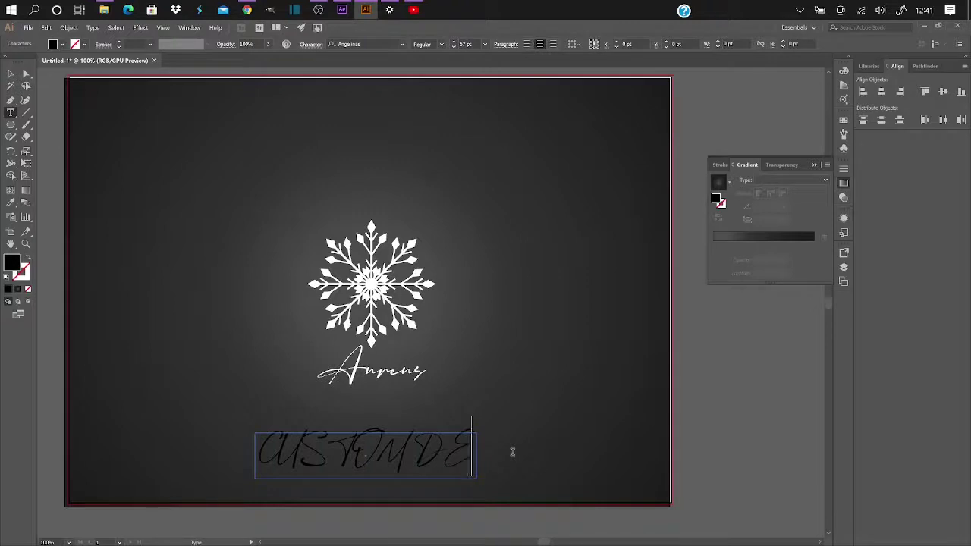
Step: Select the new text and reduce its font size to 33 pt
{"action": "left_click_drag", "start_coordinate": [474, 455], "coordinate": [502, 68]}
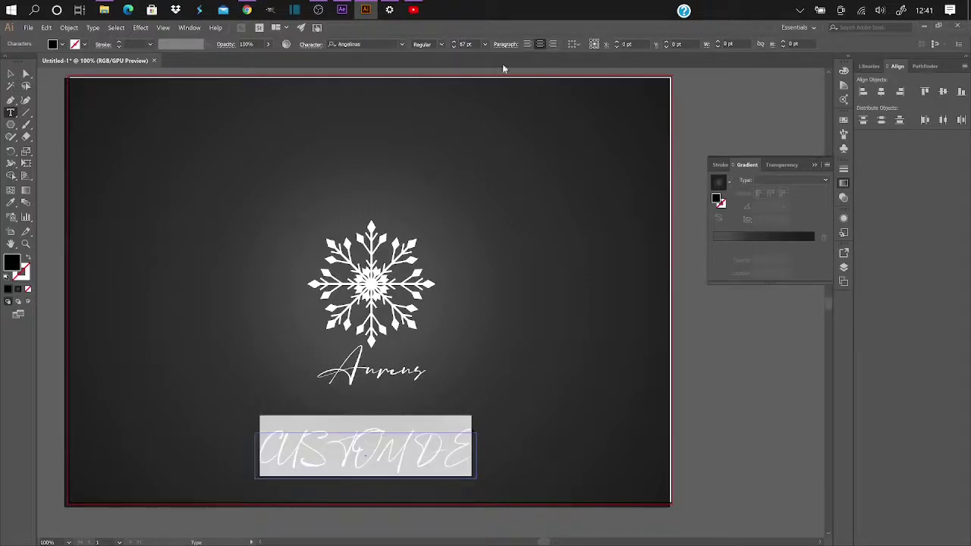
{"action": "left_click", "coordinate": [454, 46]}
{"action": "left_click", "coordinate": [453, 47]}
{"action": "left_click", "coordinate": [453, 46]}
{"action": "left_click", "coordinate": [454, 46]}
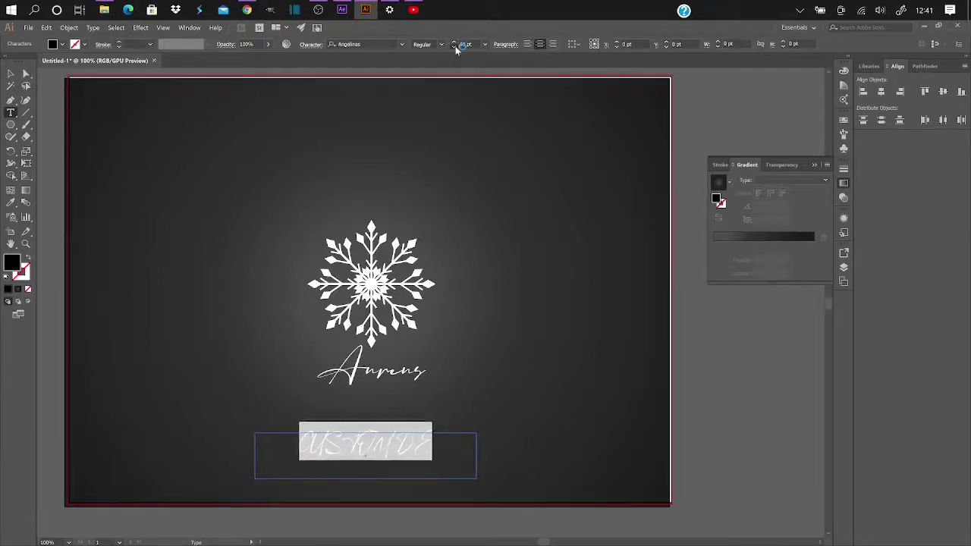
{"action": "left_click", "coordinate": [454, 47]}
{"action": "left_click", "coordinate": [437, 449]}
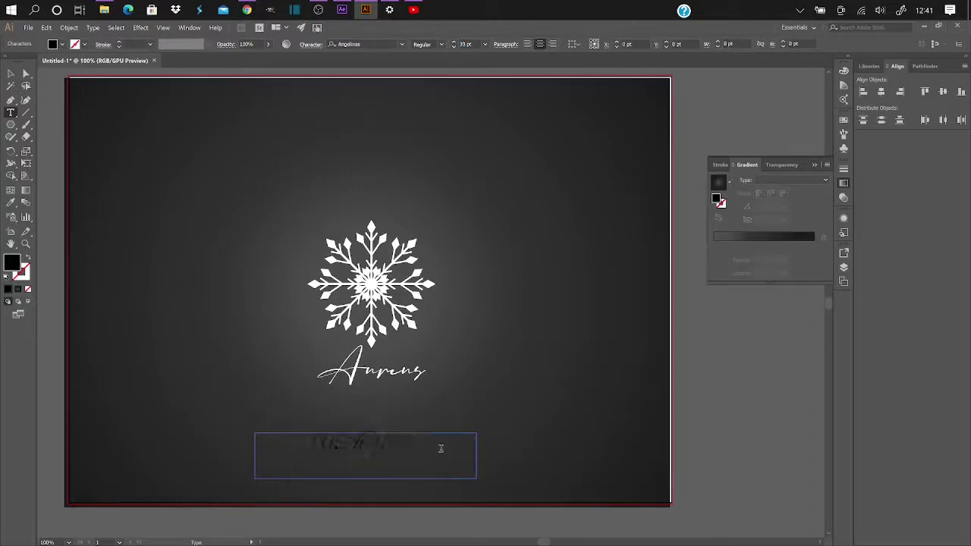
Step: Finish typing 'DESIGN LTD' and set the company line in Microsoft Himalaya
{"action": "type", "text": "DESIGN LTD"}
{"action": "key", "text": "ctrl+a"}
{"action": "left_click", "coordinate": [402, 44]}
{"action": "scroll", "coordinate": [481, 301], "scroll_direction": "down", "scroll_amount": 15}
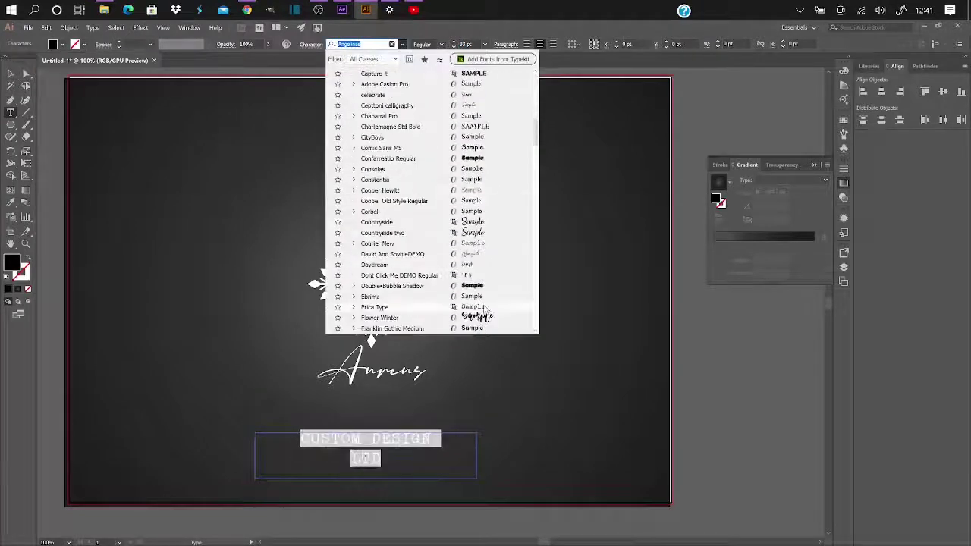
{"action": "left_click", "coordinate": [463, 296]}
{"action": "key", "text": "Escape"}
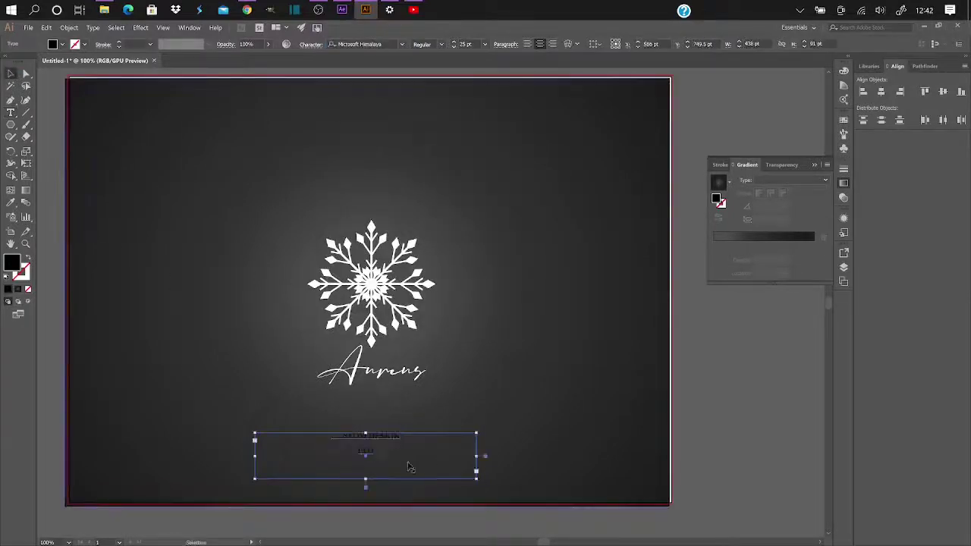
Step: Shorten the text frame, fill the text white, and move it up under Aureus
{"action": "left_click_drag", "start_coordinate": [365, 478], "coordinate": [366, 460]}
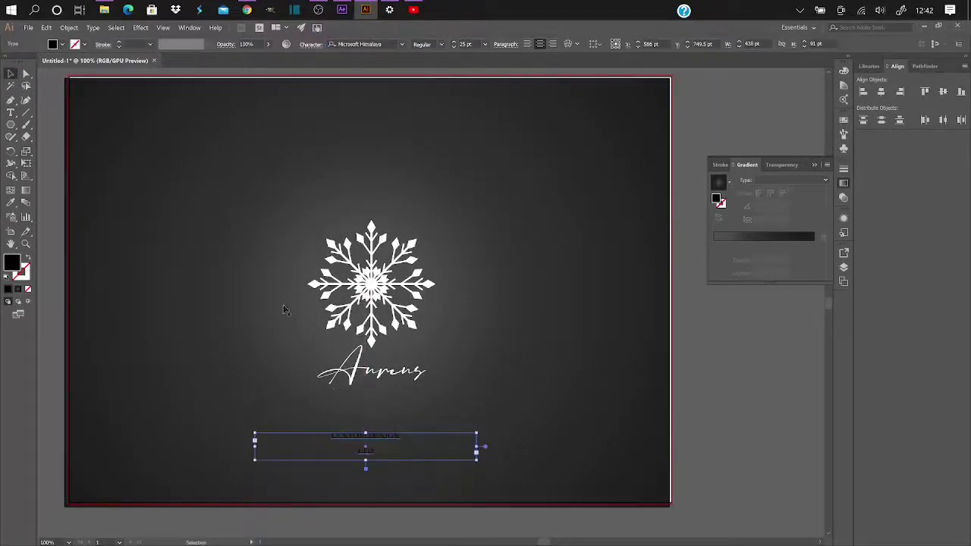
{"action": "left_click", "coordinate": [63, 44]}
{"action": "left_click", "coordinate": [20, 63]}
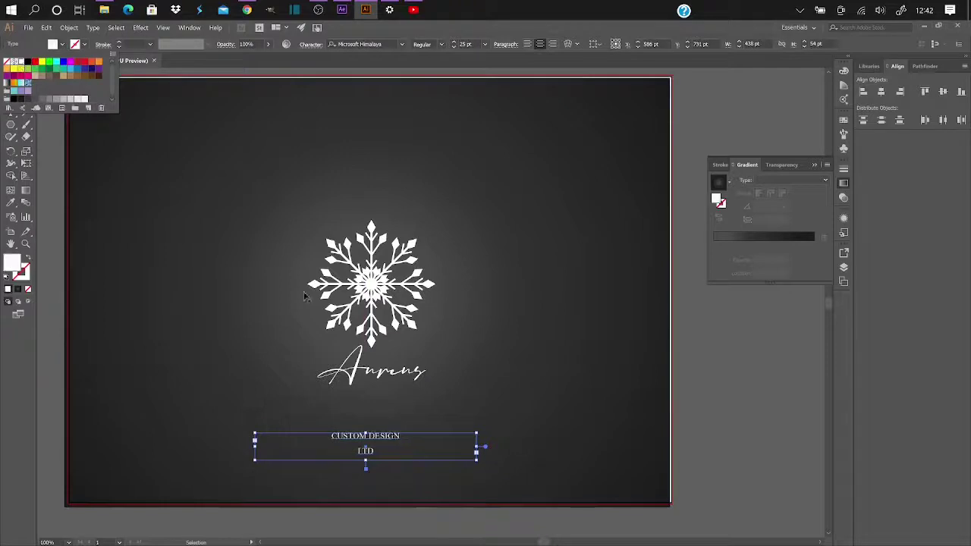
{"action": "left_click", "coordinate": [369, 454]}
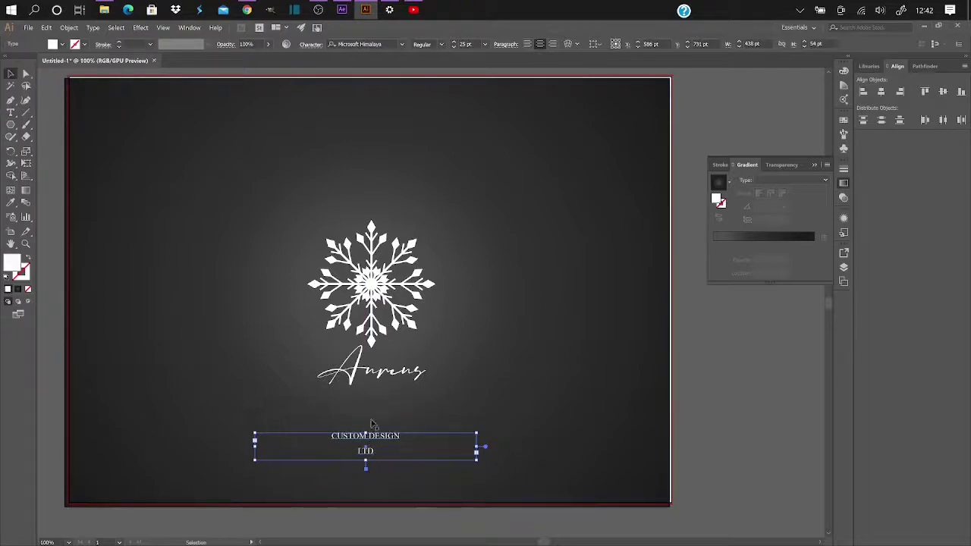
{"action": "left_click_drag", "start_coordinate": [369, 454], "coordinate": [369, 405]}
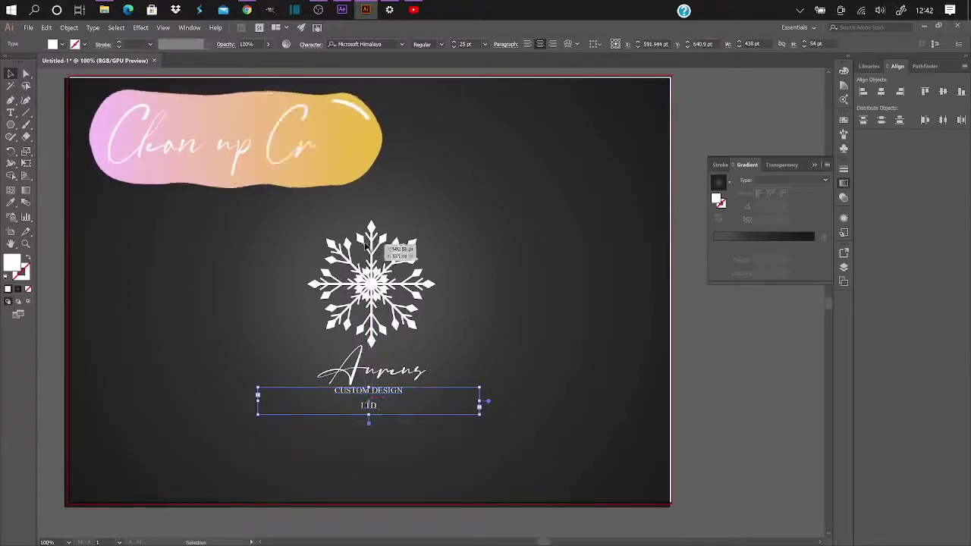
Step: Fill the background rectangle with solid black from the swatches
{"action": "left_click", "coordinate": [383, 258], "text": "shift"}
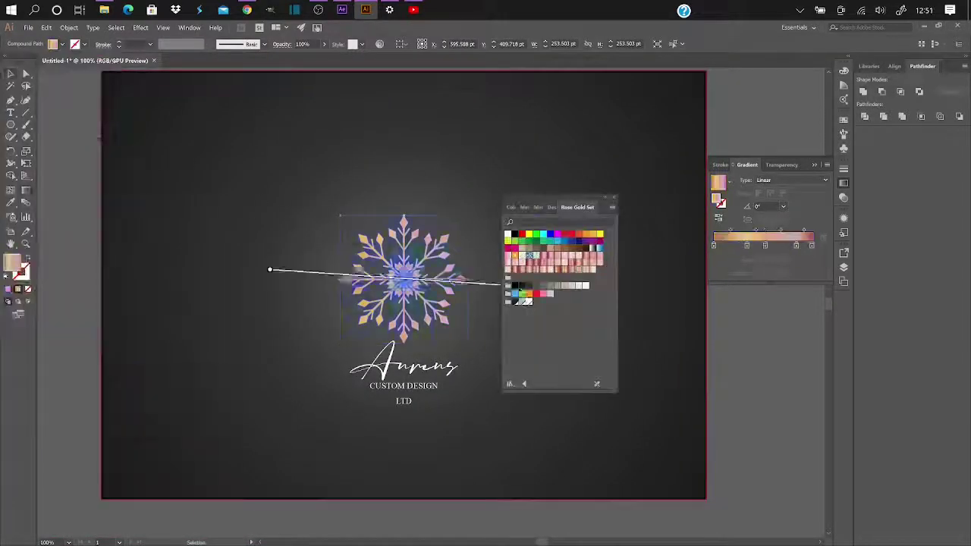
{"action": "key", "text": "v"}
{"action": "left_click", "coordinate": [238, 143]}
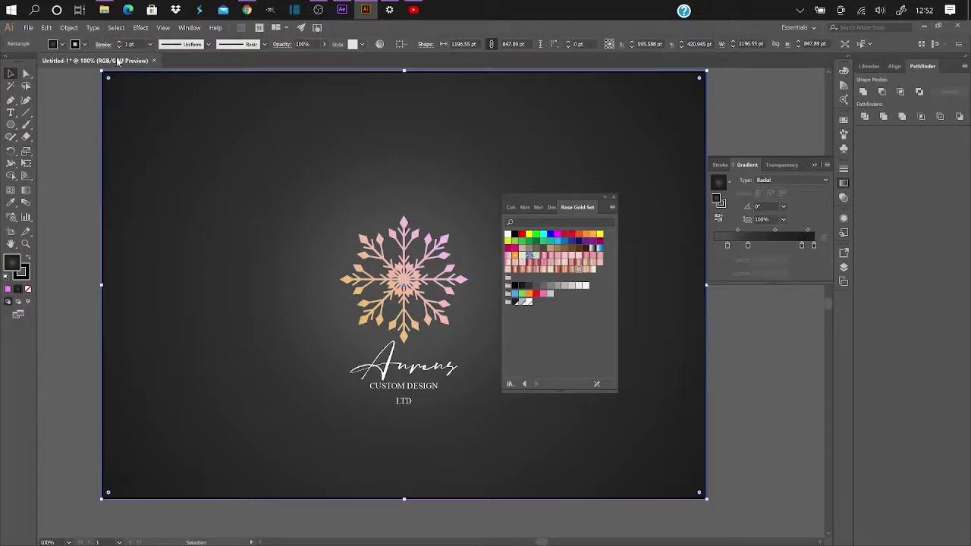
{"action": "left_click", "coordinate": [62, 44]}
{"action": "left_click", "coordinate": [82, 90]}
{"action": "left_click", "coordinate": [15, 53]}
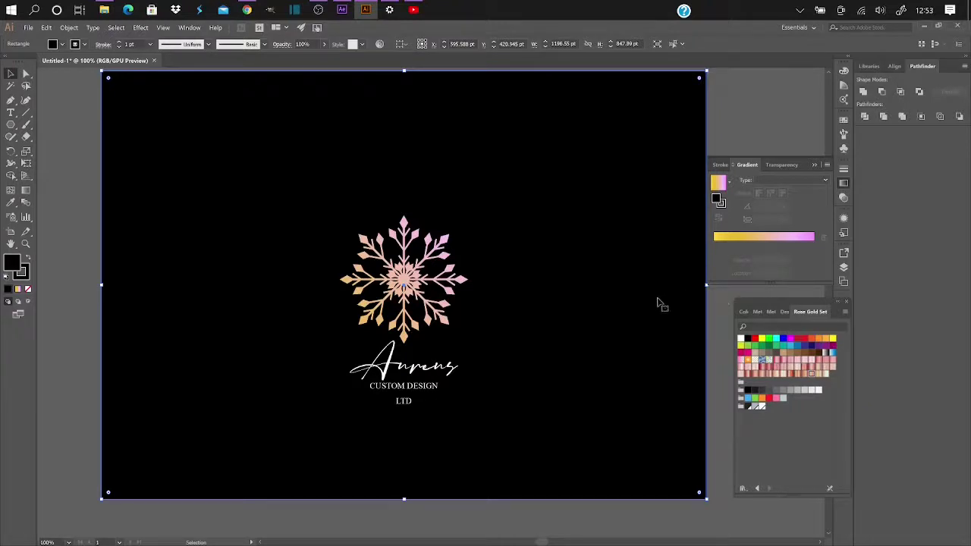
Step: Group the snowflake with the Aureus and CUSTOM DESIGN LTD text
{"action": "left_click", "coordinate": [416, 294]}
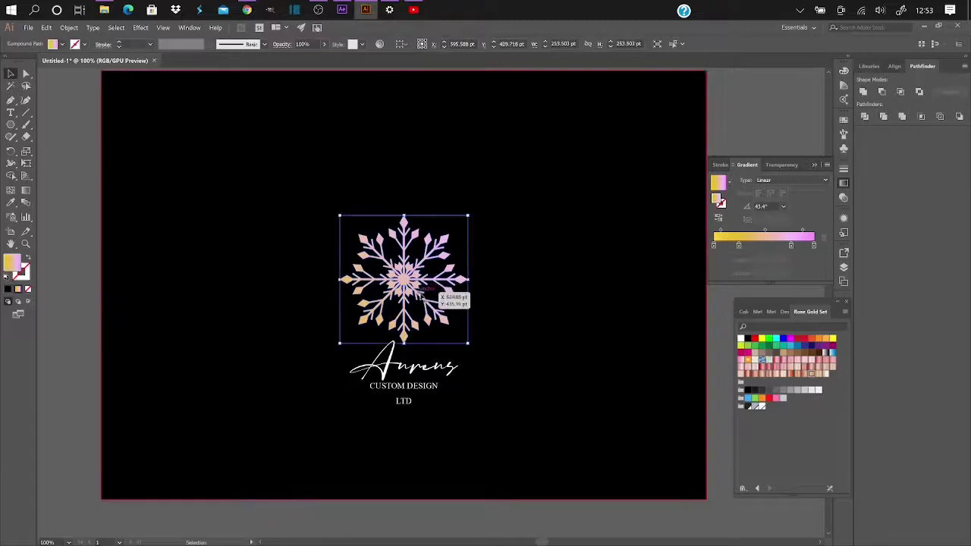
{"action": "left_click", "coordinate": [425, 383], "text": "shift"}
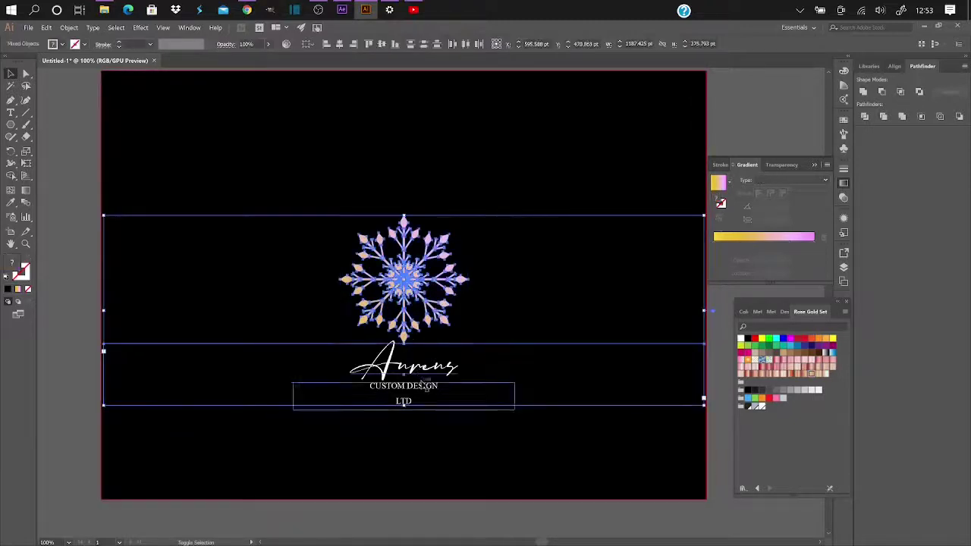
{"action": "left_click", "coordinate": [419, 394], "text": "shift"}
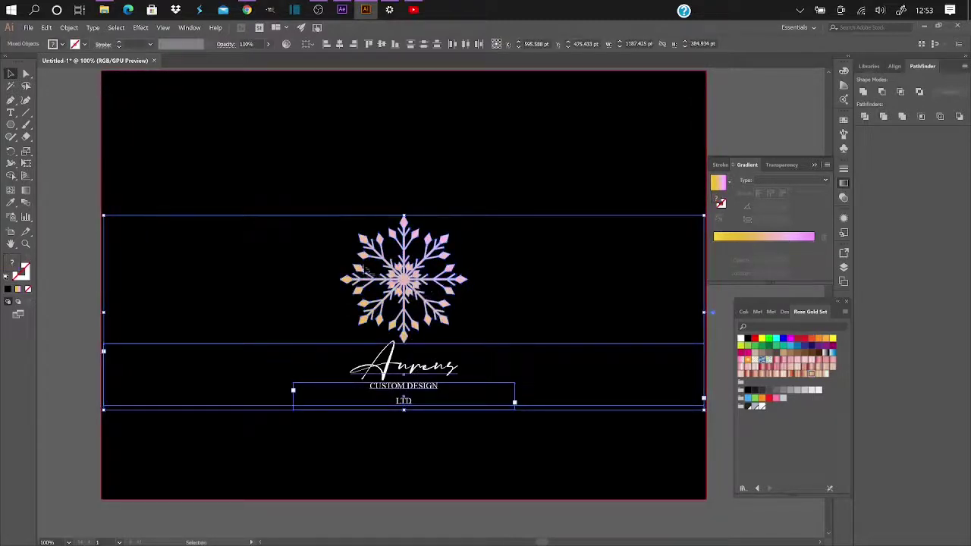
{"action": "right_click", "coordinate": [221, 176]}
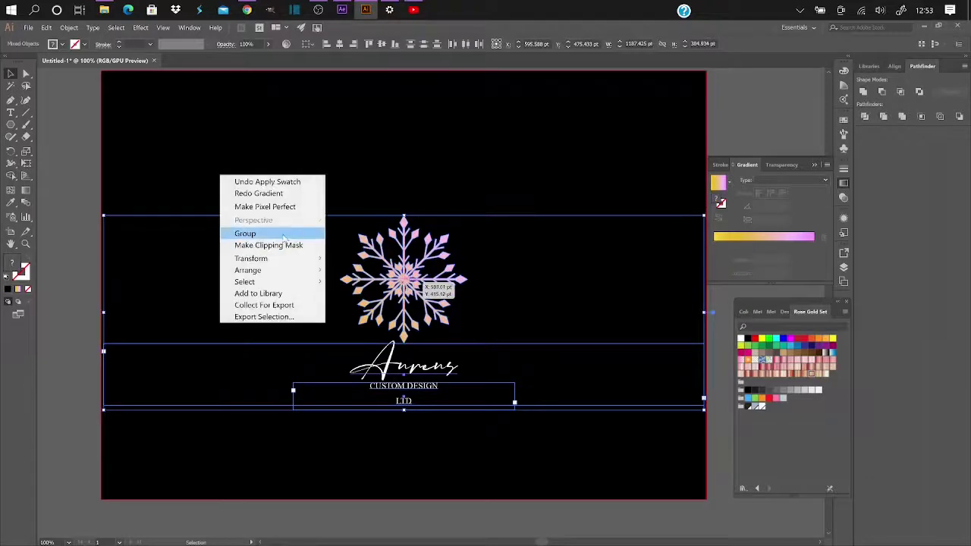
{"action": "left_click", "coordinate": [283, 237]}
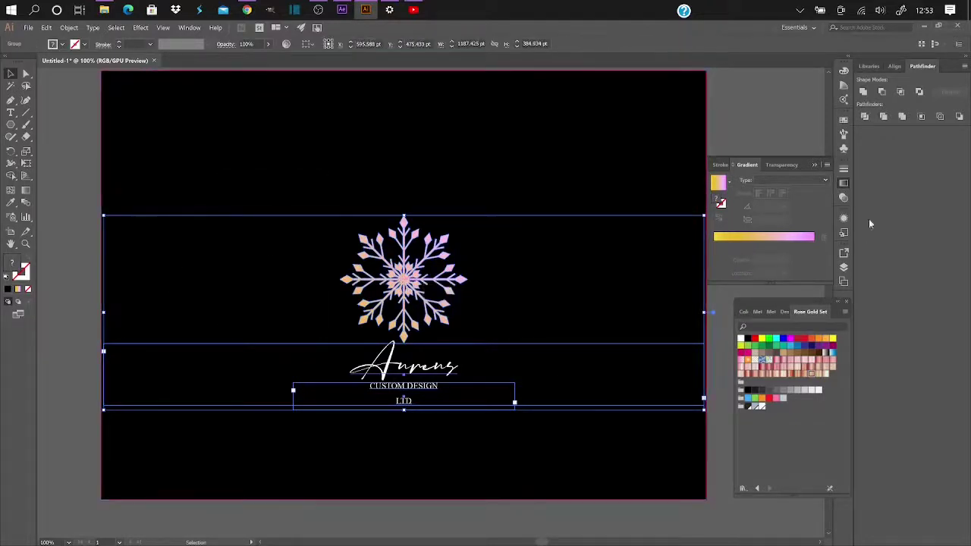
Step: Add the selected logo group as an asset in the Asset Export panel
{"action": "left_click", "coordinate": [844, 269]}
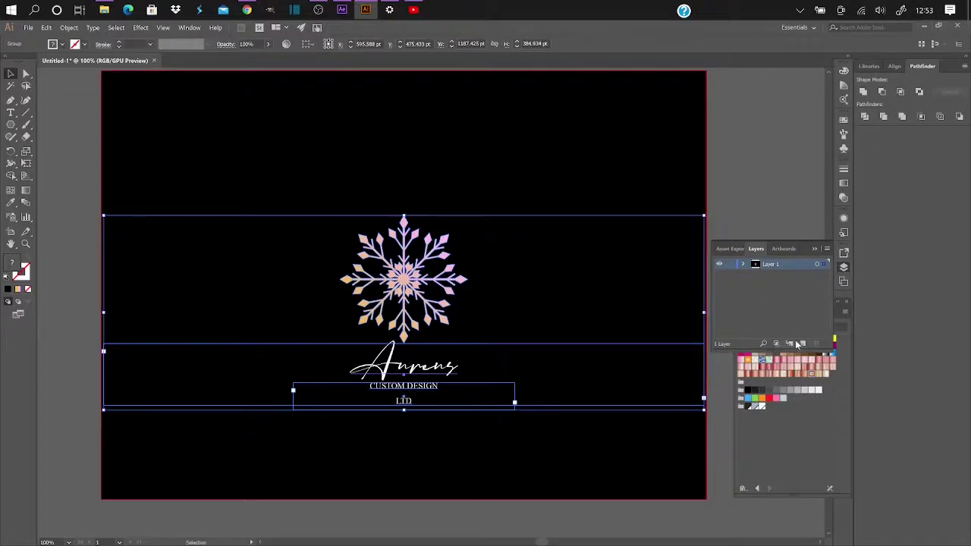
{"action": "left_click", "coordinate": [843, 256]}
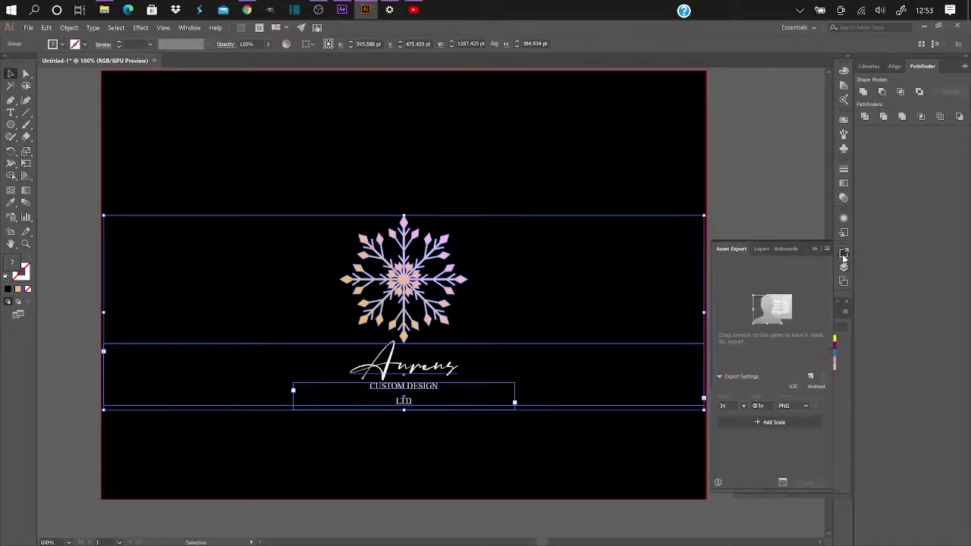
{"action": "left_click", "coordinate": [810, 377]}
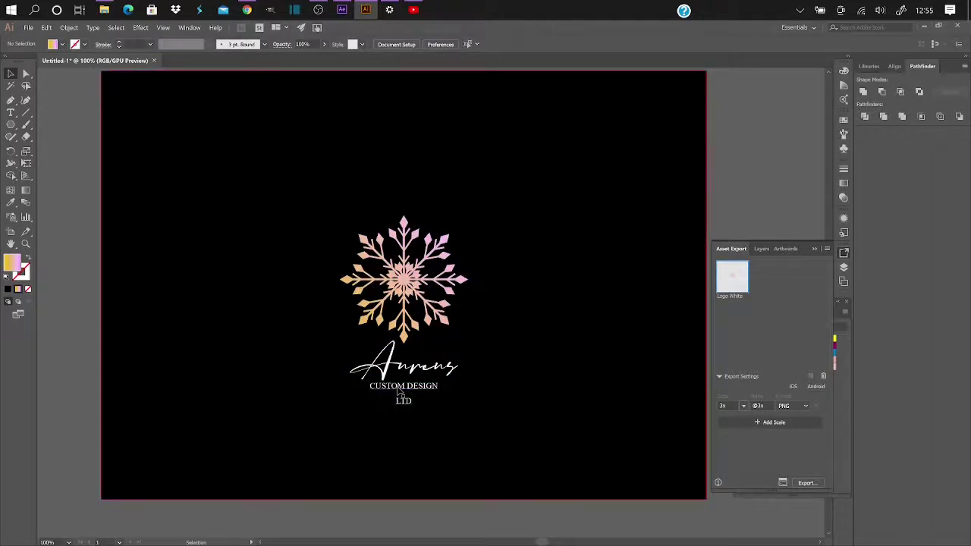
{"action": "left_click", "coordinate": [397, 393]}
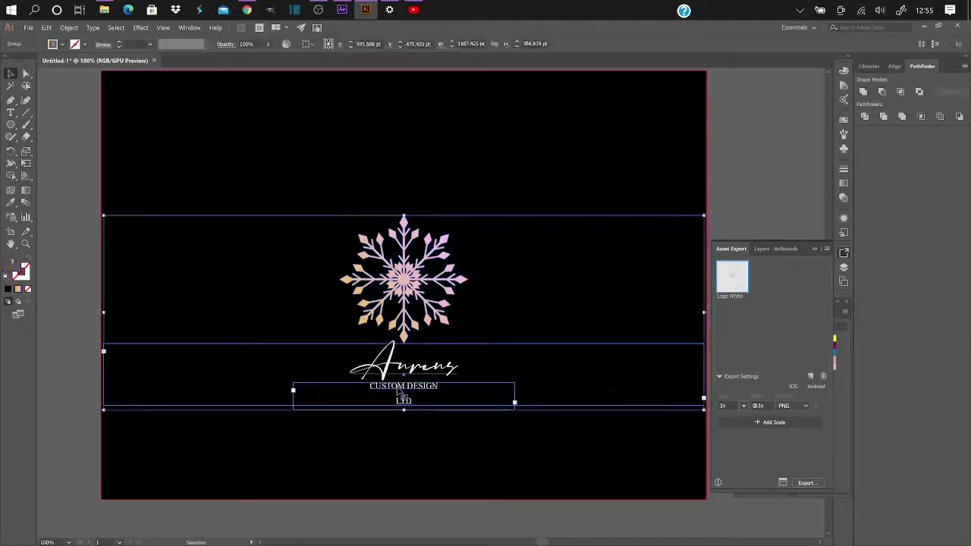
Step: Edit the Aureus text and try brush script fonts on it
{"action": "left_click", "coordinate": [11, 113]}
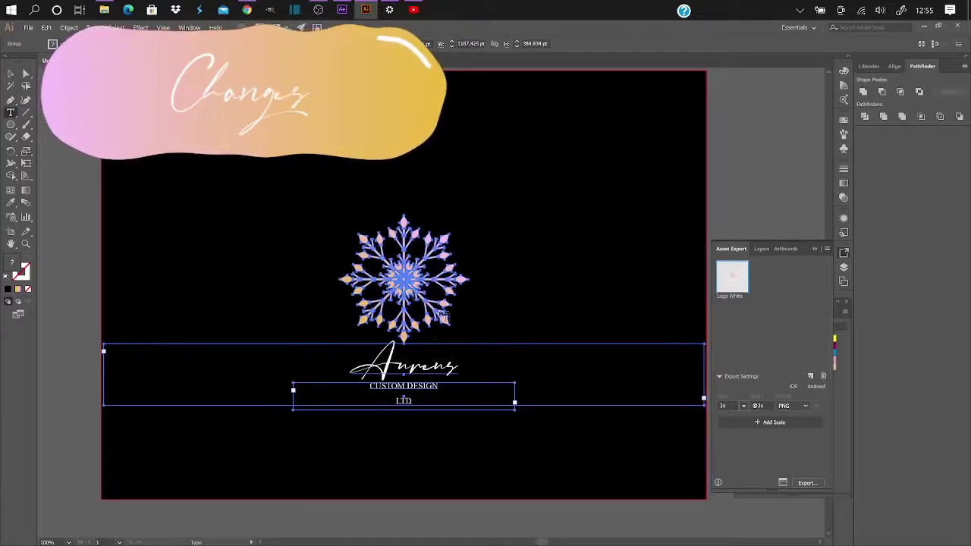
{"action": "double_click", "coordinate": [462, 345]}
{"action": "left_click", "coordinate": [413, 43]}
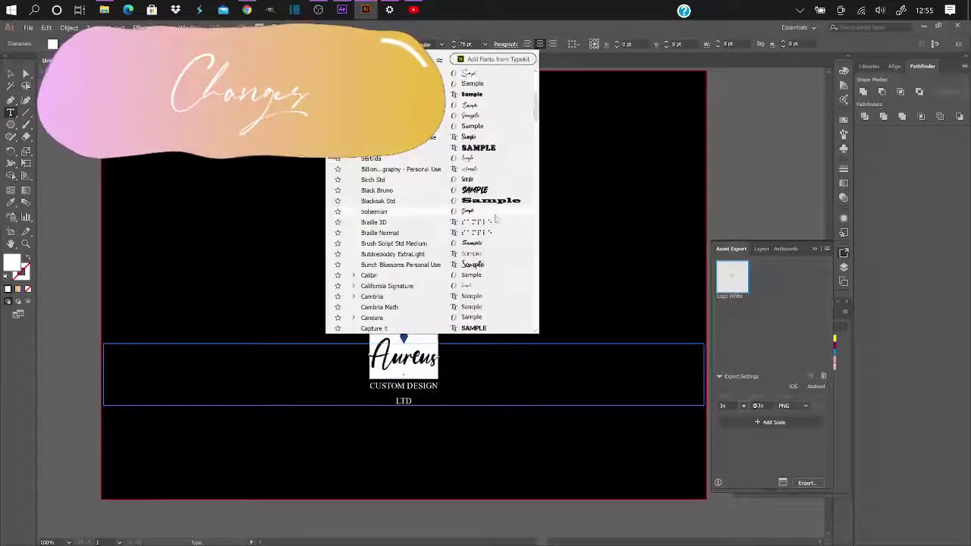
{"action": "left_click", "coordinate": [495, 214]}
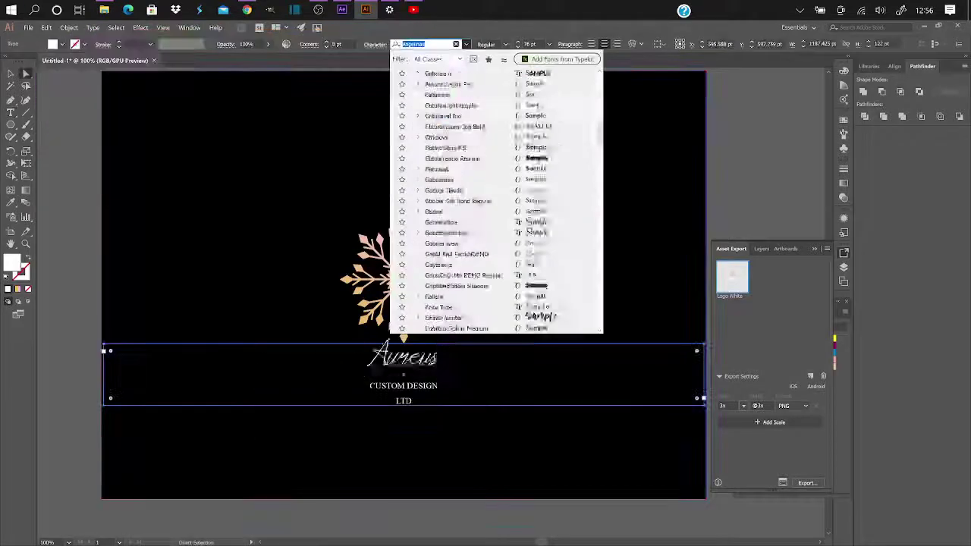
{"action": "left_click", "coordinate": [465, 45]}
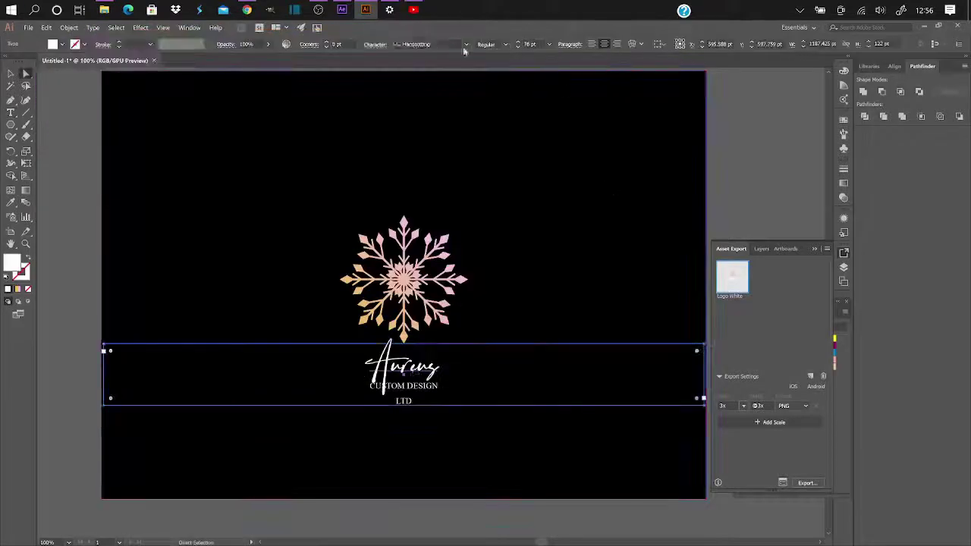
{"action": "left_click", "coordinate": [465, 45]}
{"action": "scroll", "coordinate": [485, 190], "scroll_direction": "down", "scroll_amount": 10}
{"action": "left_click", "coordinate": [455, 190]}
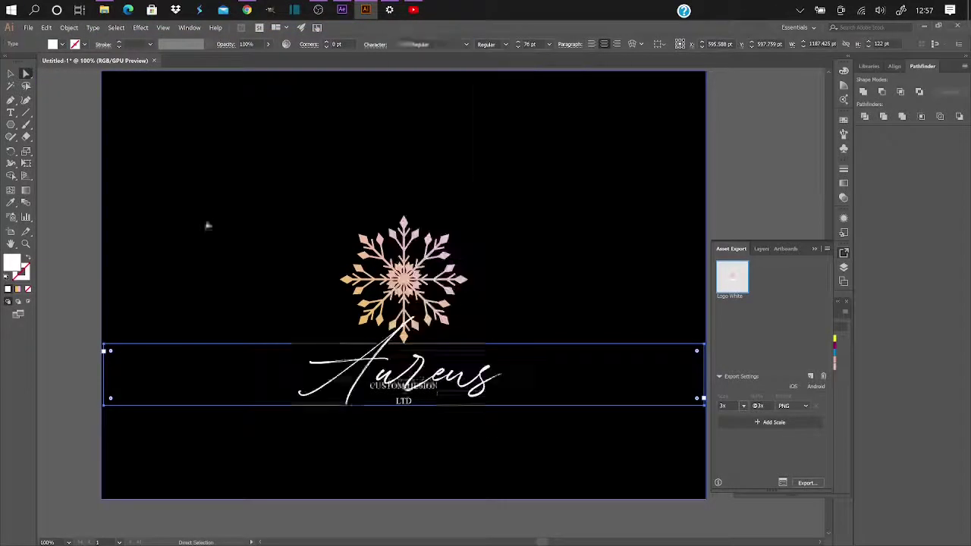
Step: Apply the Handsetting font to Aureus
{"action": "left_click", "coordinate": [635, 368]}
{"action": "left_click", "coordinate": [636, 368]}
{"action": "left_click", "coordinate": [465, 45]}
{"action": "scroll", "coordinate": [485, 189], "scroll_direction": "down", "scroll_amount": 5}
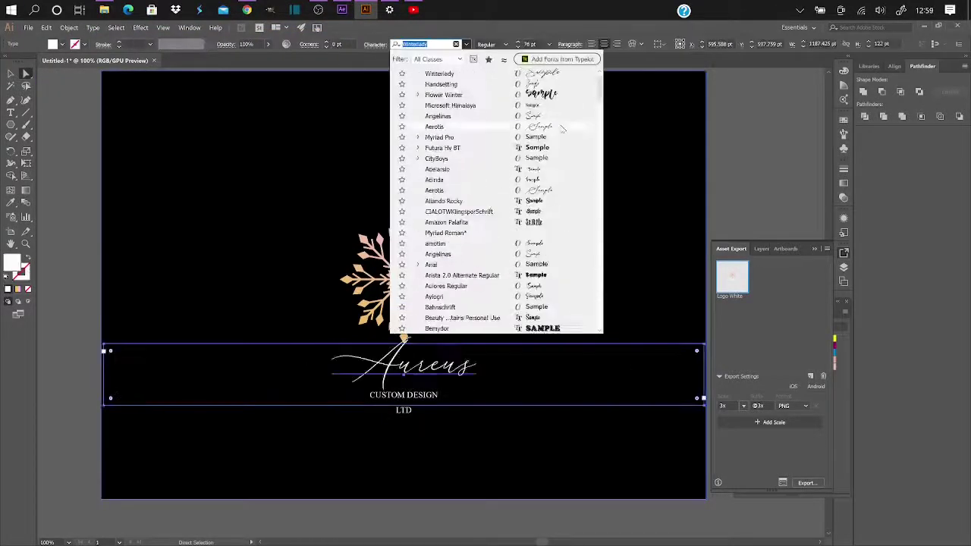
{"action": "key", "text": "Escape"}
{"action": "left_click", "coordinate": [465, 45]}
{"action": "left_click", "coordinate": [565, 94]}
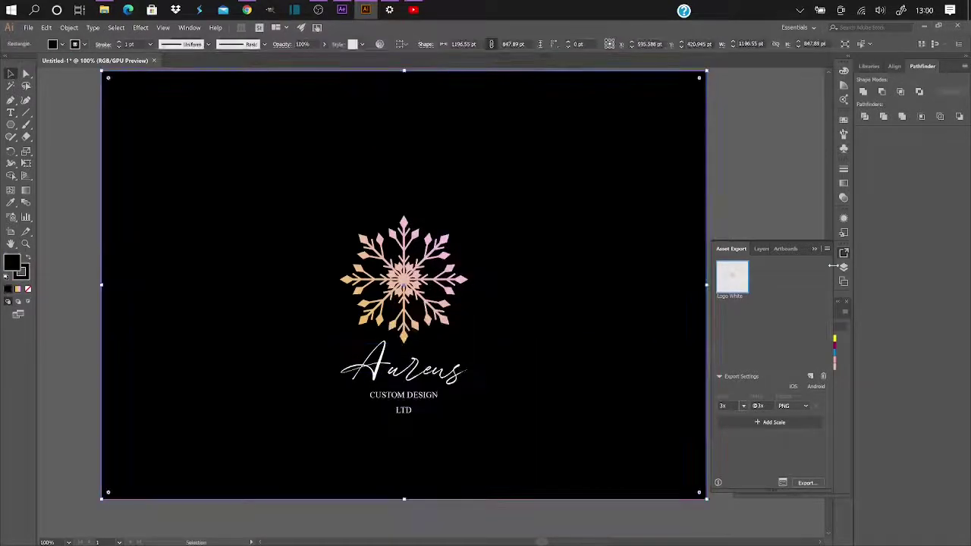
{"action": "key", "text": "Escape"}
{"action": "left_click", "coordinate": [501, 456]}
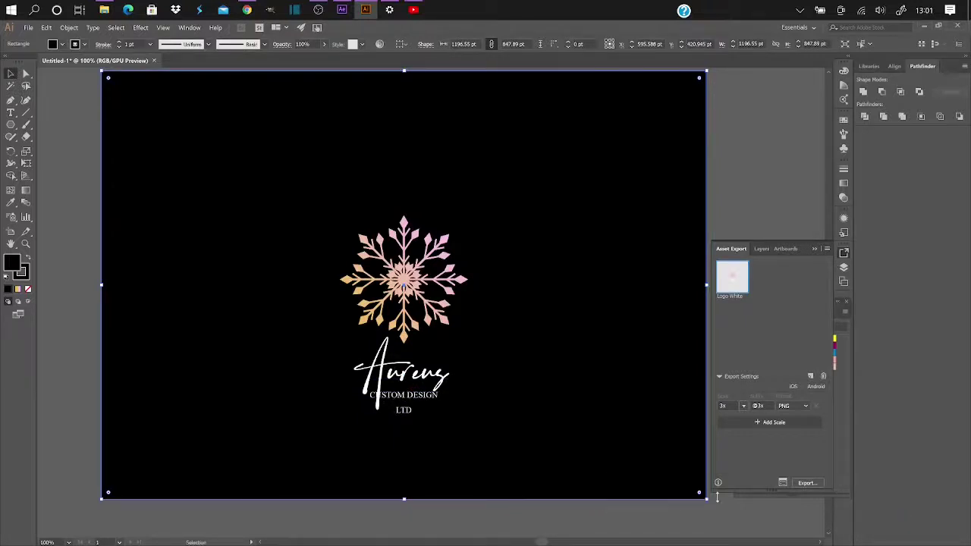
Step: Raise the Aureus font size step by step to 119 pt
{"action": "left_click", "coordinate": [402, 373]}
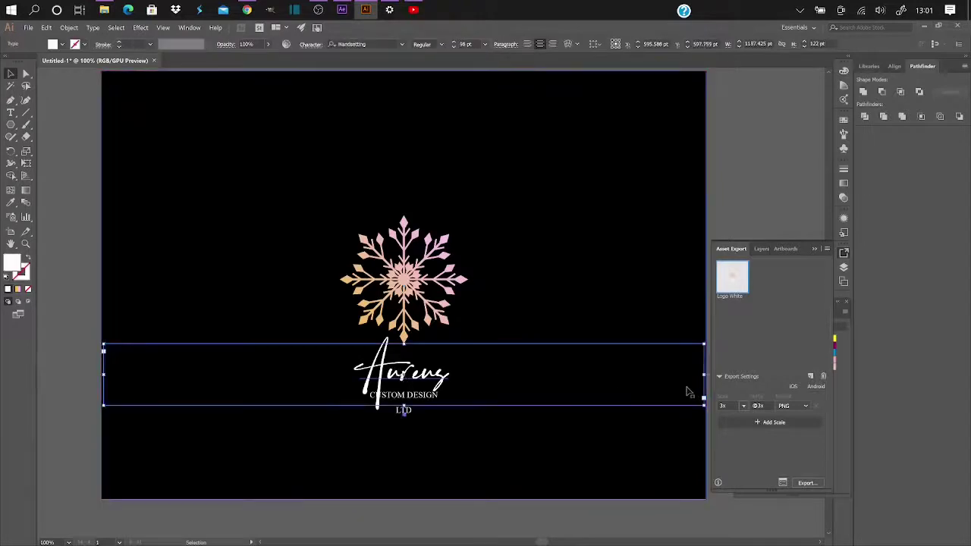
{"action": "left_click", "coordinate": [454, 44]}
{"action": "left_click", "coordinate": [454, 44]}
{"action": "left_click", "coordinate": [454, 44]}
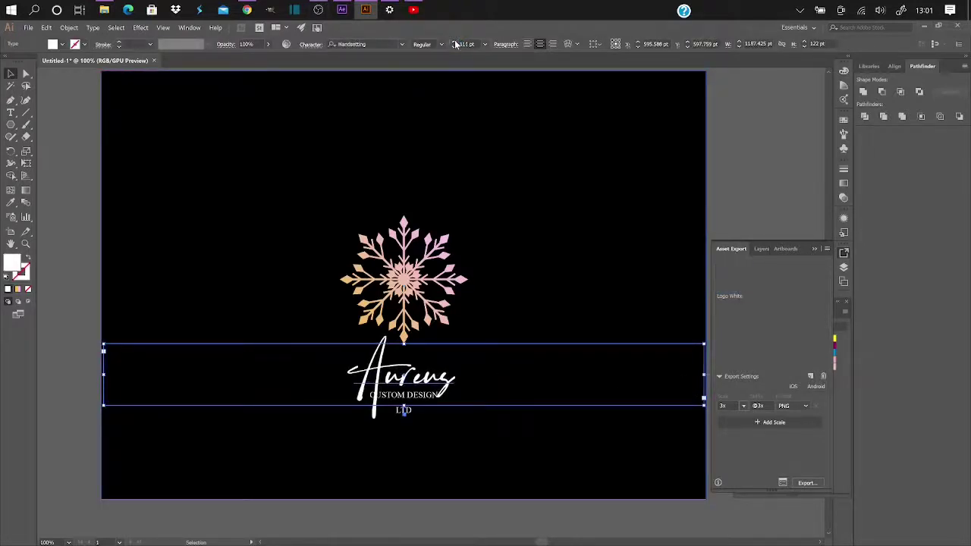
{"action": "left_click", "coordinate": [454, 44]}
{"action": "left_click", "coordinate": [454, 44]}
{"action": "left_click", "coordinate": [454, 44]}
{"action": "left_click", "coordinate": [455, 44]}
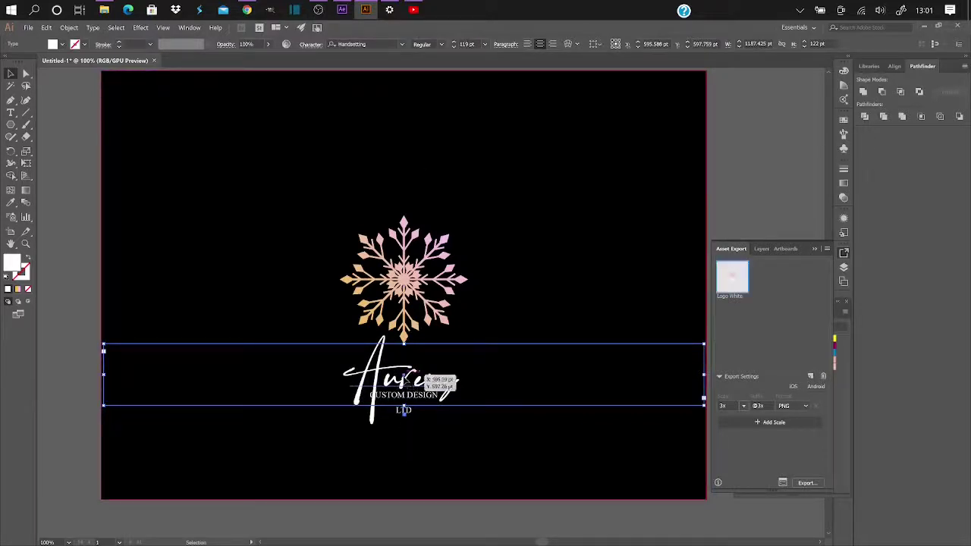
Step: Position Aureus under the snowflake and nudge CUSTOM DESIGN LTD slightly lower
{"action": "mouse_move", "coordinate": [413, 376]}
{"action": "left_mouse_down"}
{"action": "mouse_move", "coordinate": [416, 385]}
{"action": "mouse_move", "coordinate": [413, 362]}
{"action": "mouse_move", "coordinate": [409, 377]}
{"action": "left_mouse_up"}
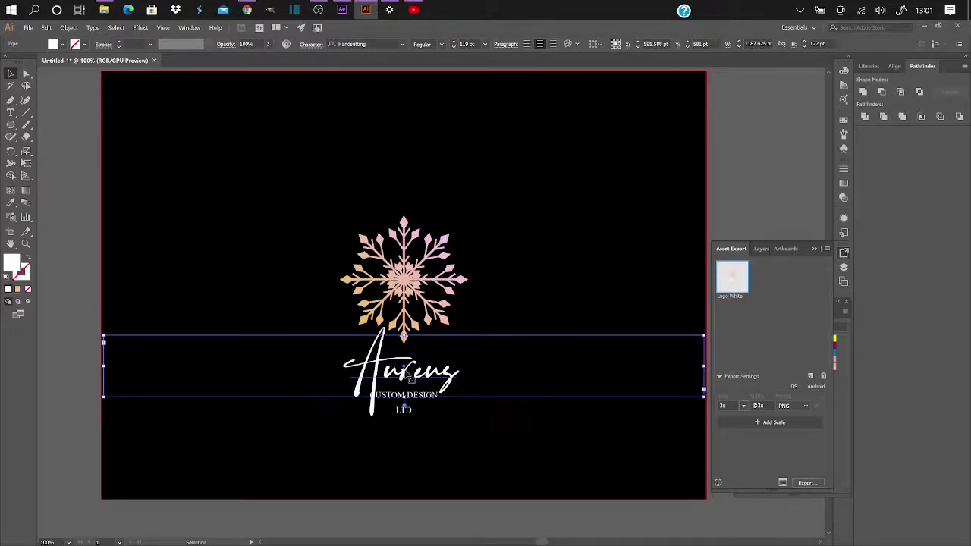
{"action": "left_click", "coordinate": [416, 427]}
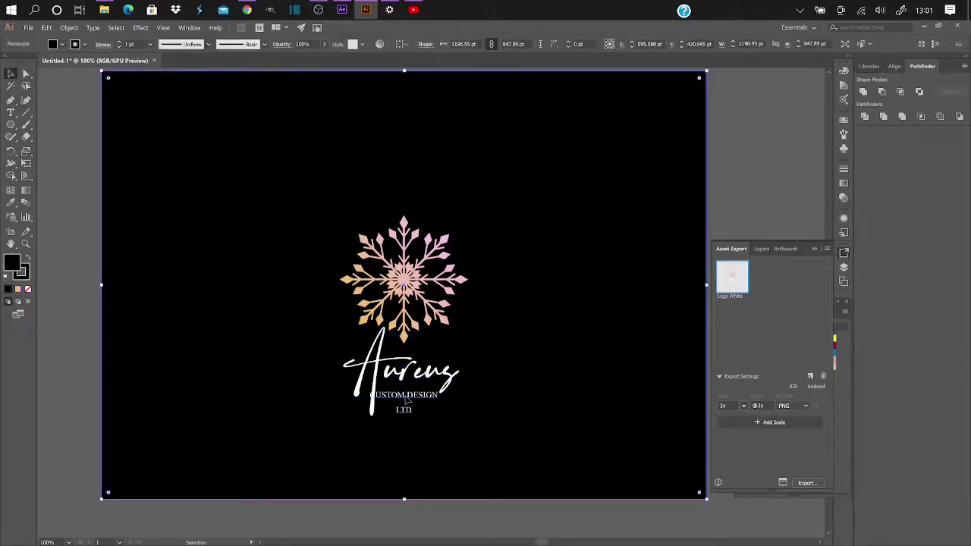
{"action": "mouse_move", "coordinate": [406, 397]}
{"action": "left_mouse_down"}
{"action": "mouse_move", "coordinate": [408, 406]}
{"action": "mouse_move", "coordinate": [410, 397]}
{"action": "left_mouse_up"}
{"action": "left_click", "coordinate": [468, 464]}
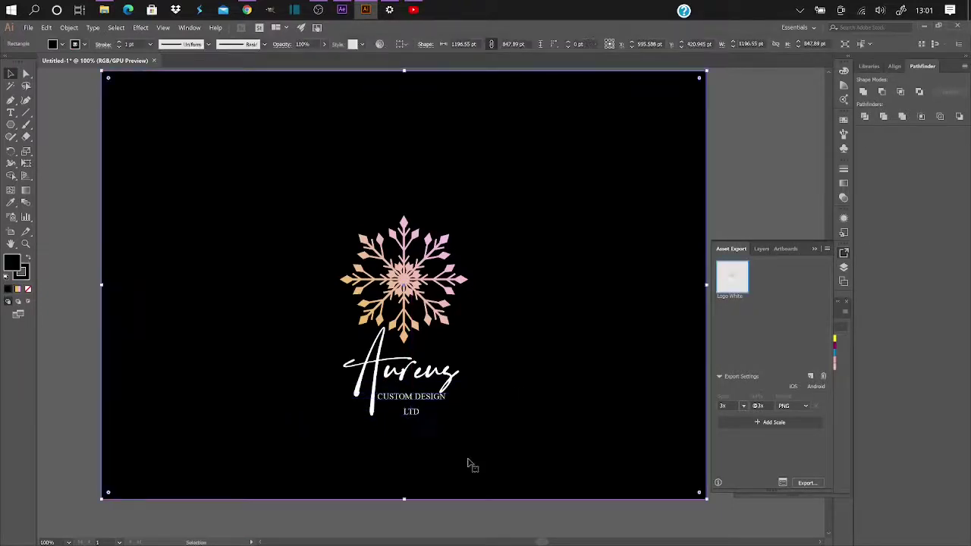
{"action": "left_click_drag", "start_coordinate": [423, 403], "coordinate": [425, 407]}
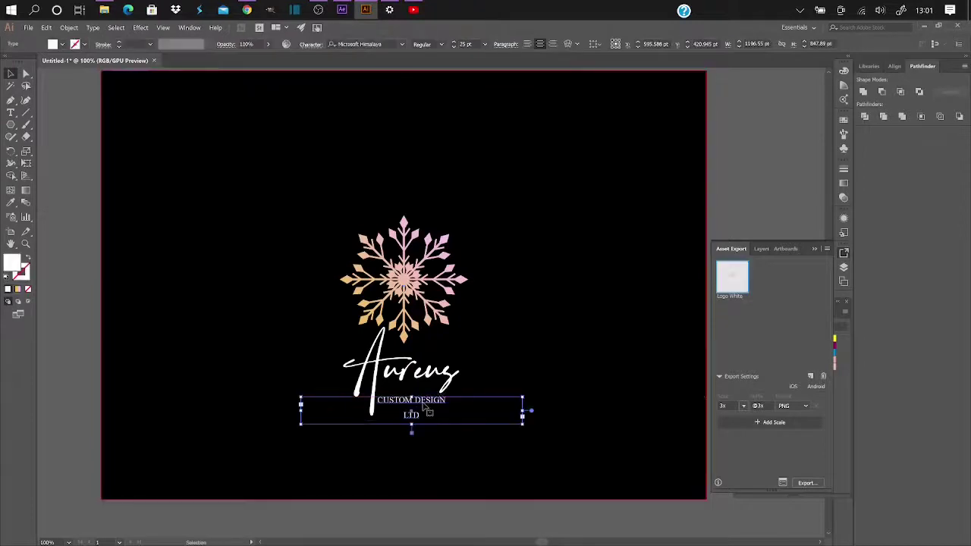
{"action": "left_click", "coordinate": [440, 44]}
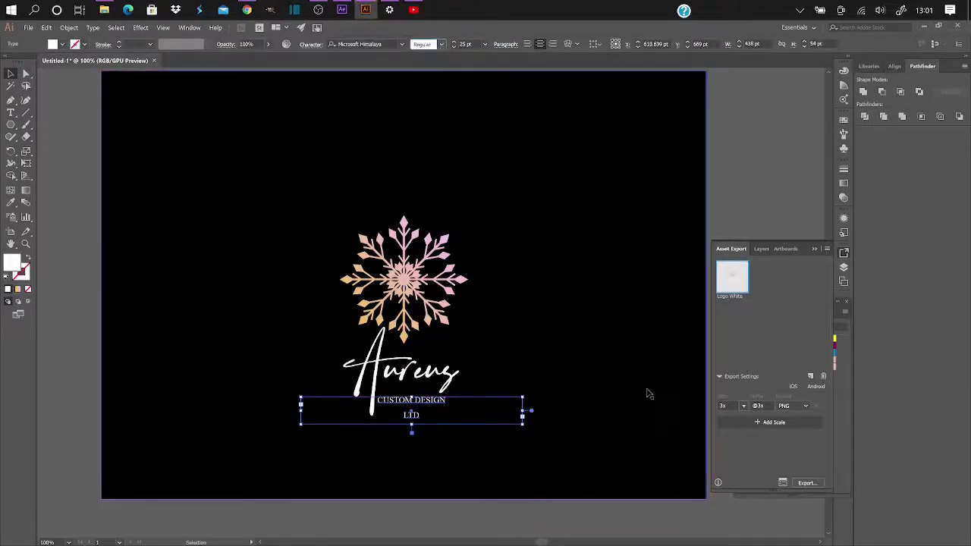
{"action": "left_click", "coordinate": [624, 383]}
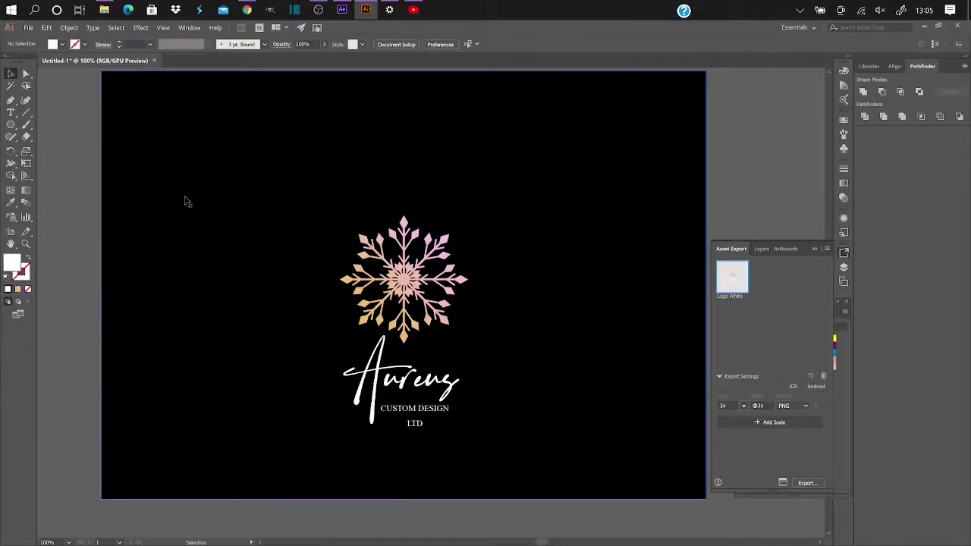
Step: Open Save for Web (Legacy) to preview the black-background logo as a JPEG High export at 1191×842 px
{"action": "left_click", "coordinate": [28, 27]}
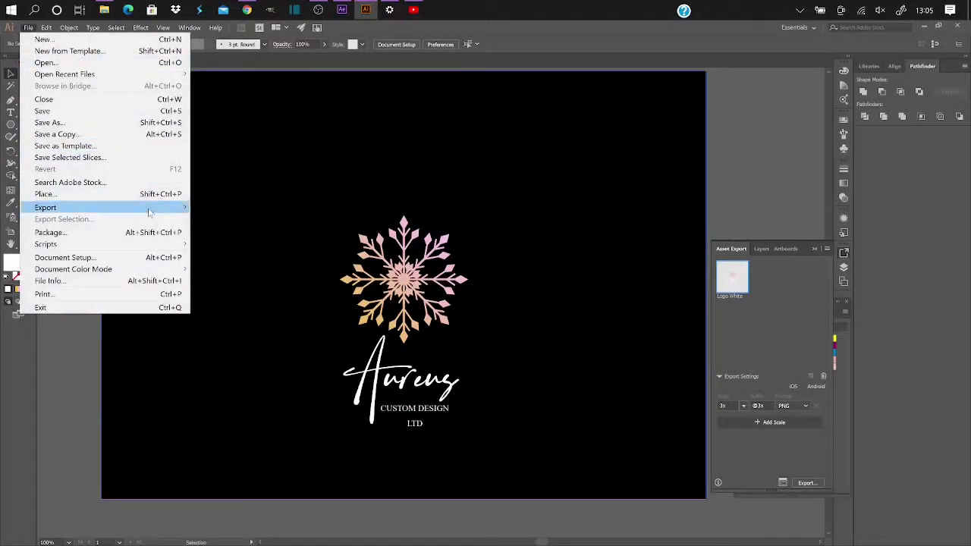
{"action": "mouse_move", "coordinate": [150, 212]}
{"action": "left_click", "coordinate": [252, 225]}
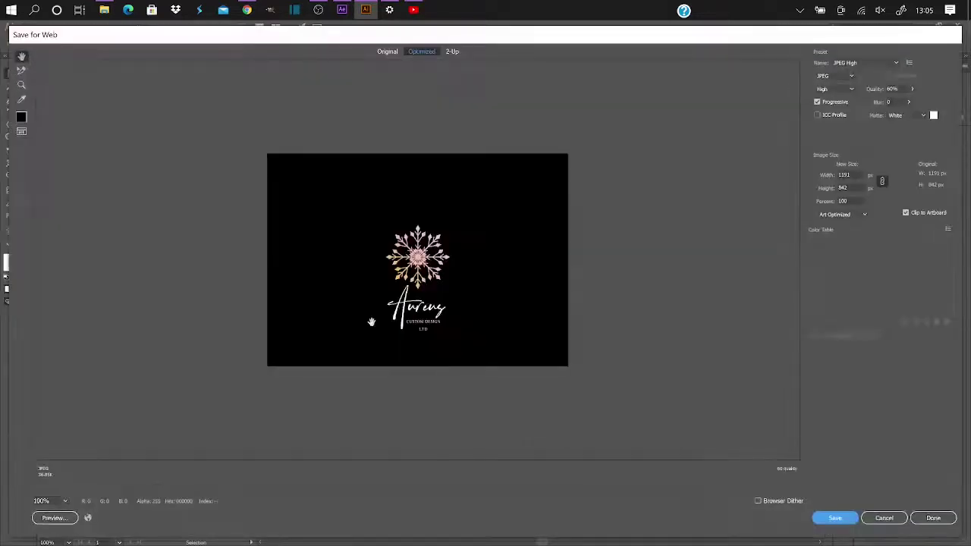